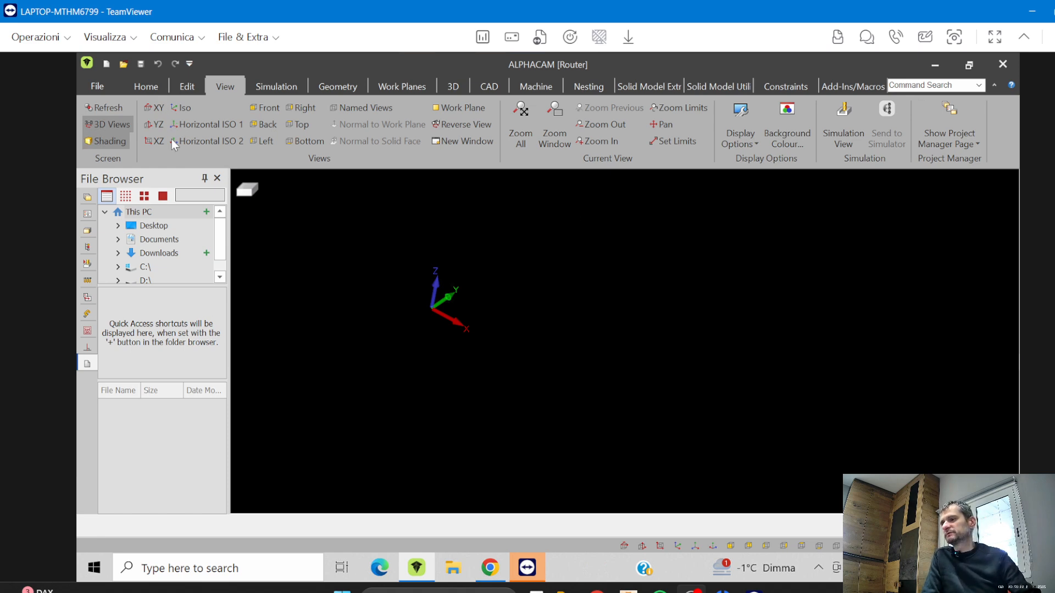
Examine the file types available for CAD import and leave without importing anything
{"action": "left_click", "coordinate": [146, 87]}
{"action": "left_click", "coordinate": [214, 134]}
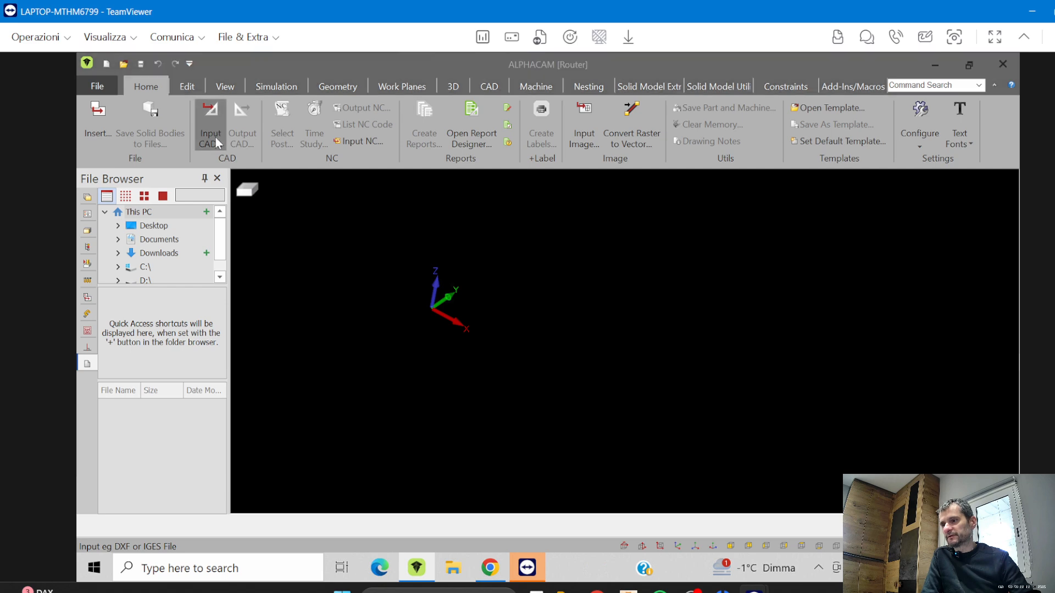
{"action": "left_click", "coordinate": [586, 209]}
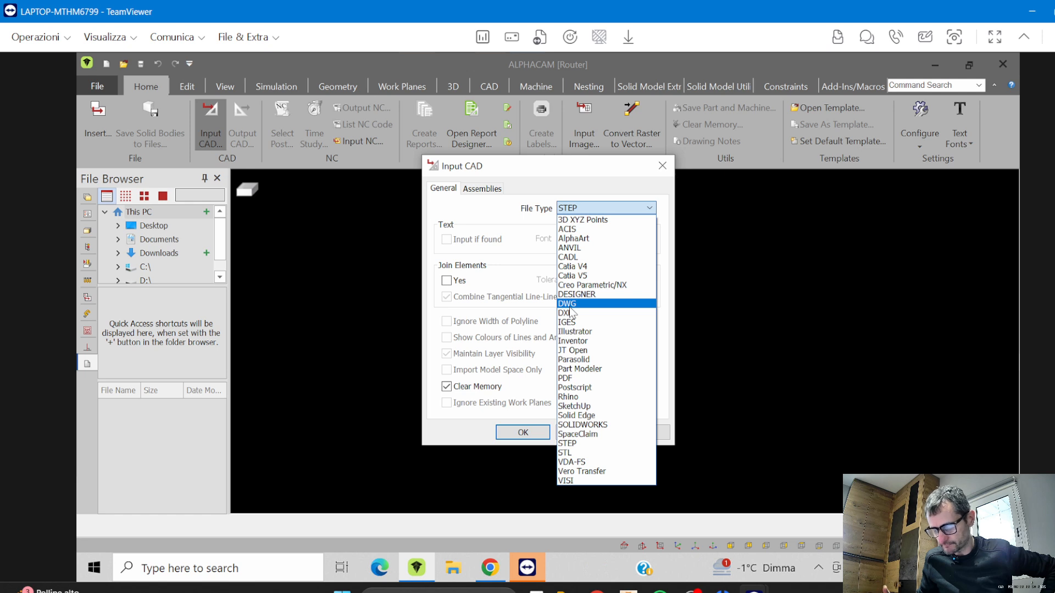
{"action": "key", "text": "Escape"}
{"action": "key", "text": "Escape"}
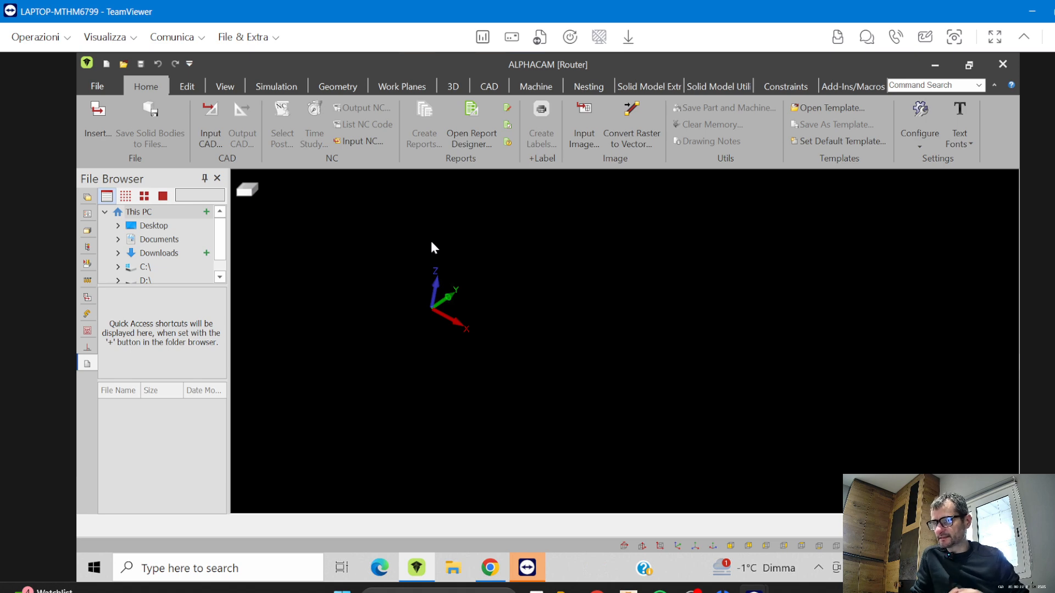
Show the remote cursor in the TeamViewer session and switch off 3D views in the drawing
{"action": "left_click", "coordinate": [228, 87]}
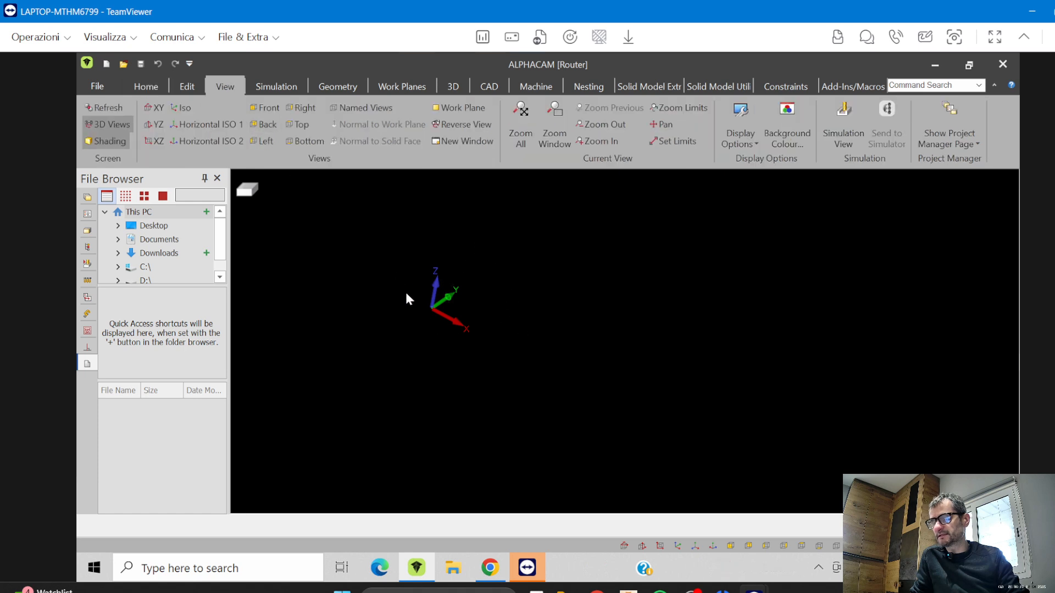
{"action": "left_click", "coordinate": [37, 37]}
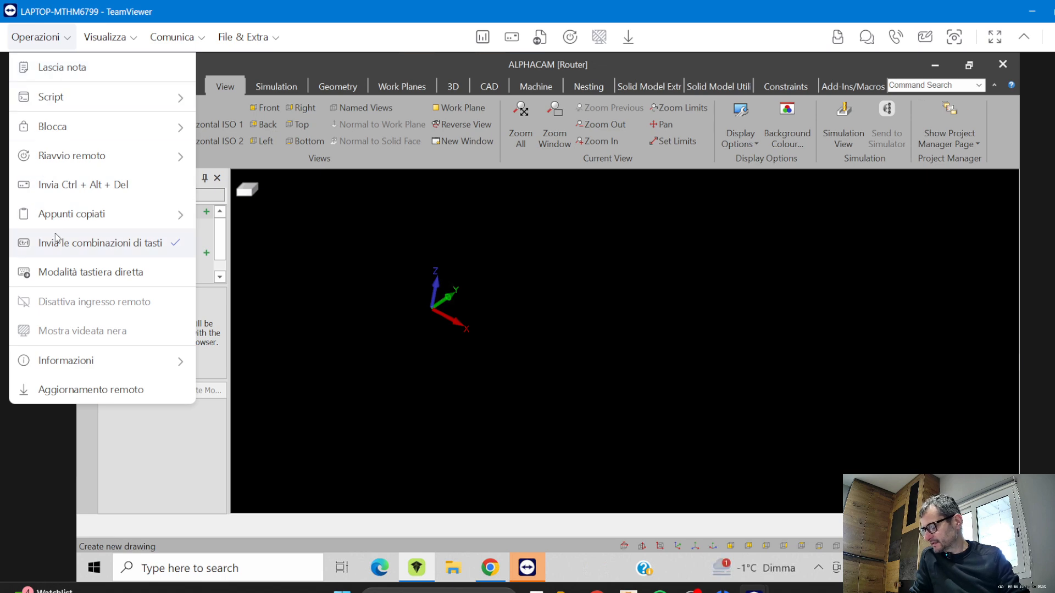
{"action": "left_click", "coordinate": [104, 48]}
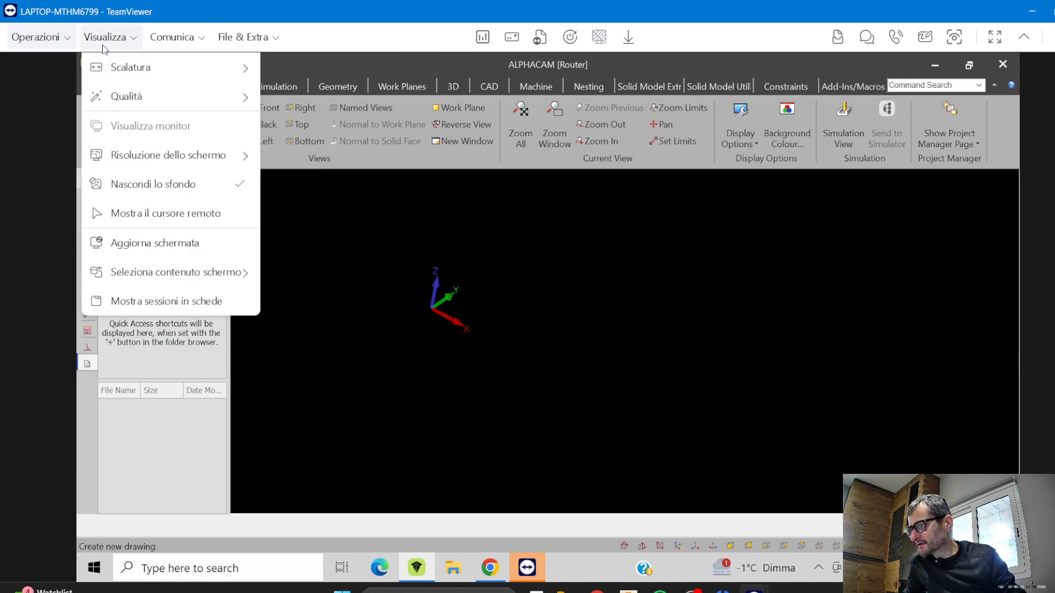
{"action": "left_click", "coordinate": [110, 214]}
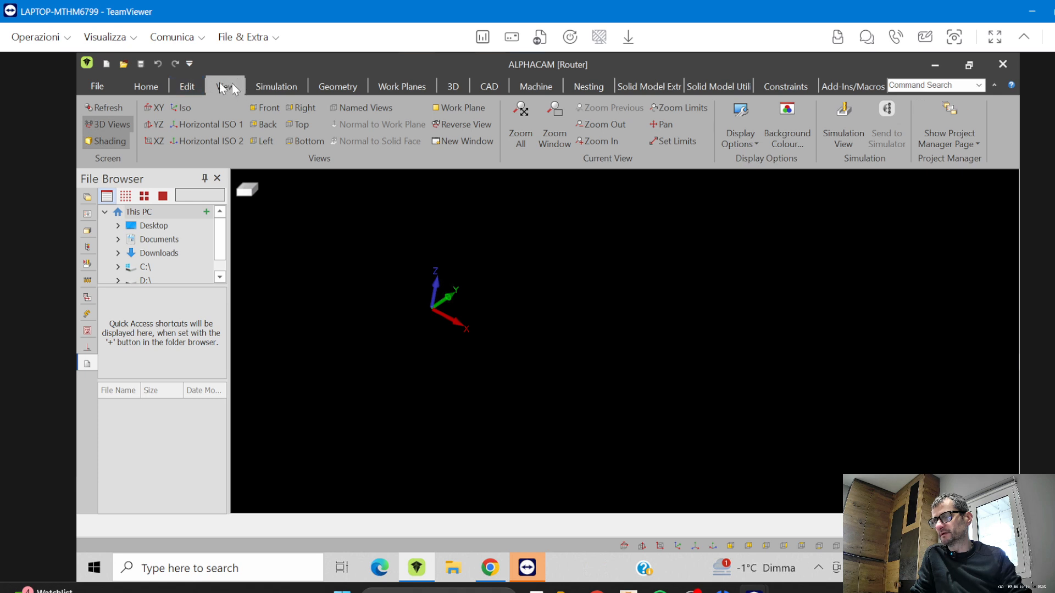
{"action": "left_click", "coordinate": [107, 124]}
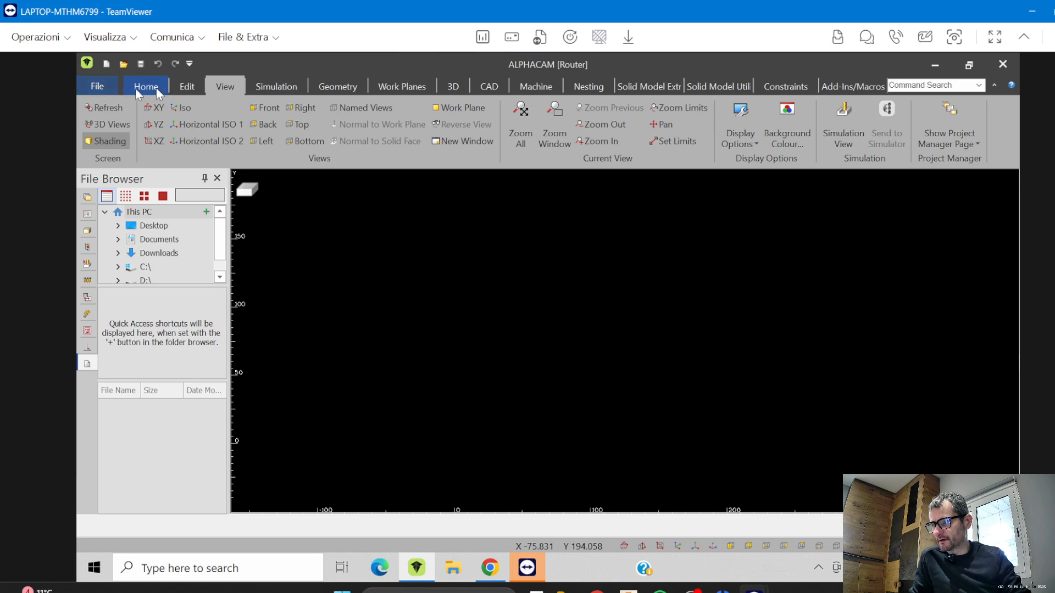
Review the available commands for geometry, work planes, CAD, machining, viewing, editing and file handling
{"action": "left_click", "coordinate": [361, 83]}
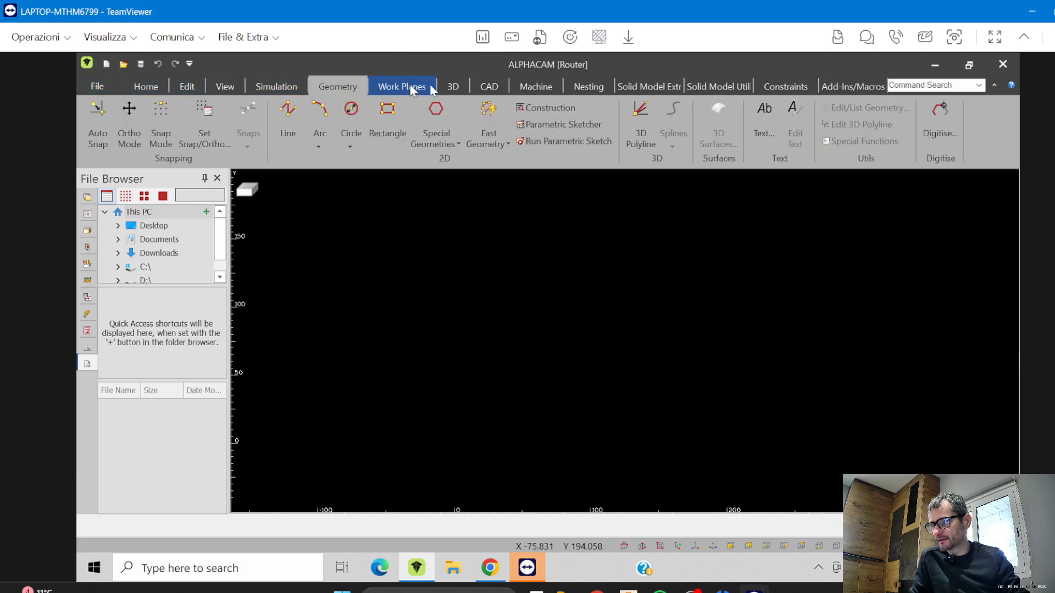
{"action": "left_click", "coordinate": [417, 84]}
{"action": "left_click", "coordinate": [486, 85]}
{"action": "left_click", "coordinate": [527, 85]}
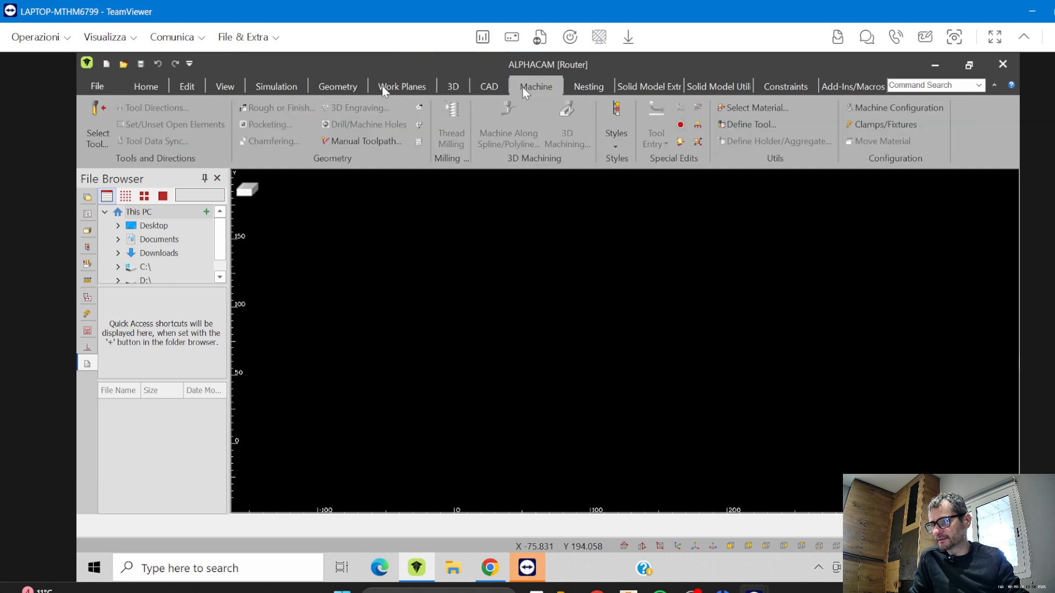
{"action": "left_click", "coordinate": [320, 86]}
{"action": "left_click", "coordinate": [224, 86]}
{"action": "left_click", "coordinate": [191, 87]}
{"action": "left_click", "coordinate": [132, 86]}
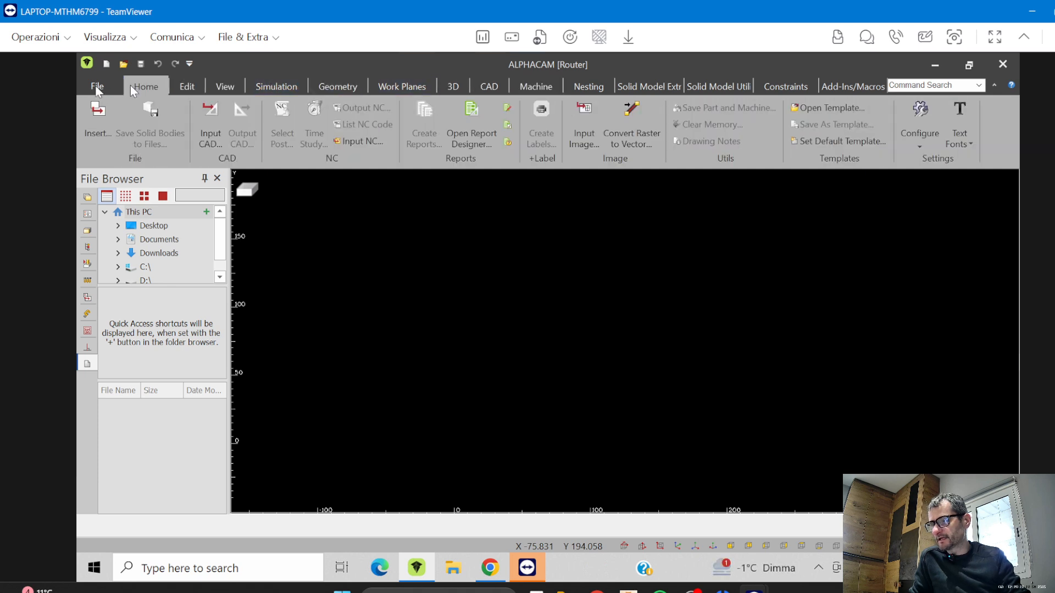
{"action": "left_click", "coordinate": [97, 86]}
{"action": "left_click", "coordinate": [214, 88]}
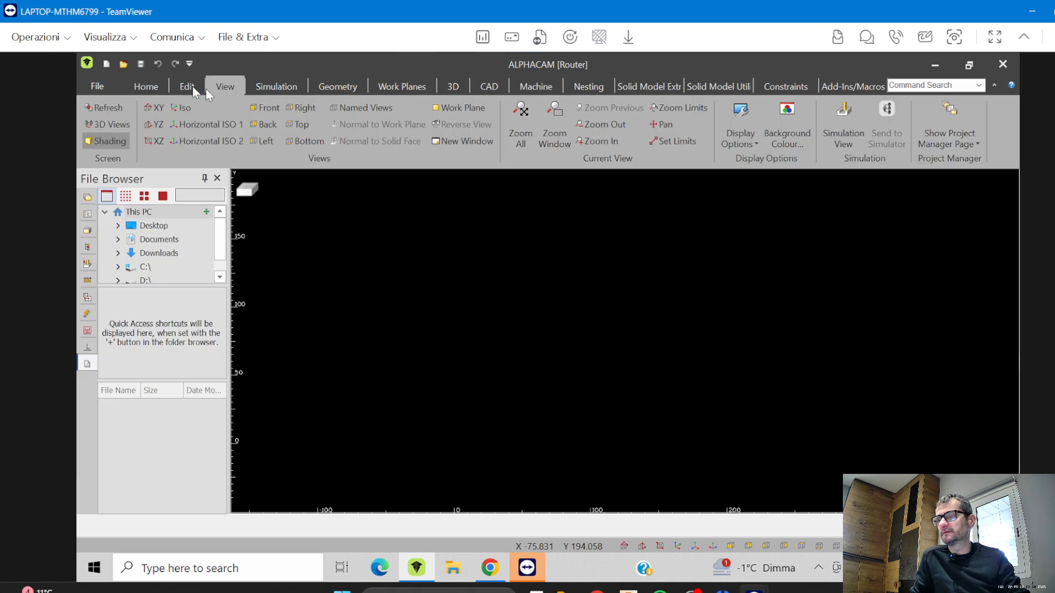
{"action": "left_click", "coordinate": [186, 87]}
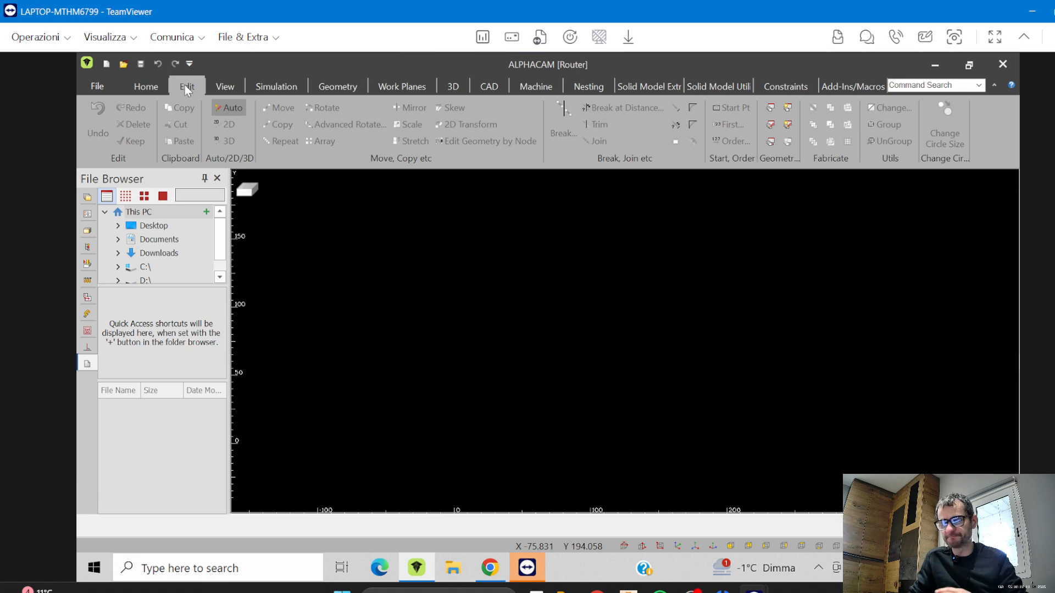
{"action": "left_click", "coordinate": [141, 87]}
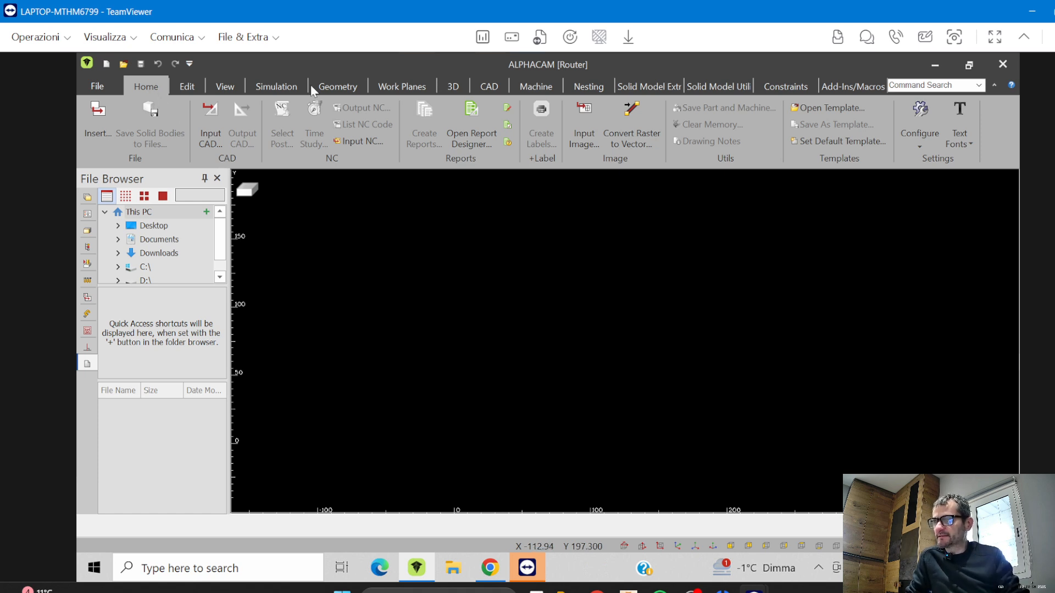
Examine the special geometry shapes available for 2D drawing
{"action": "left_click", "coordinate": [346, 88]}
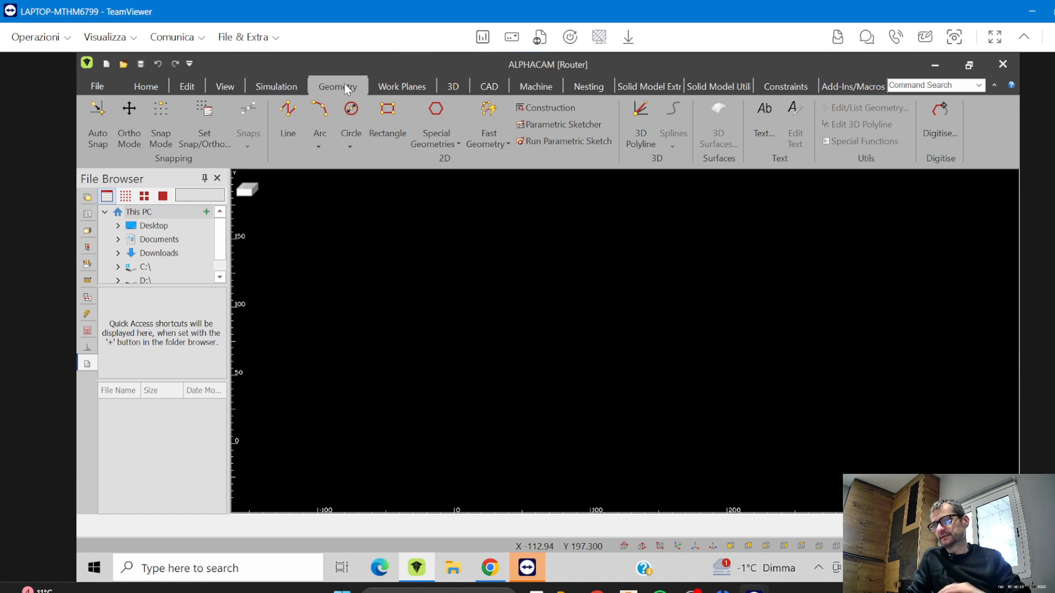
{"action": "left_click", "coordinate": [432, 144]}
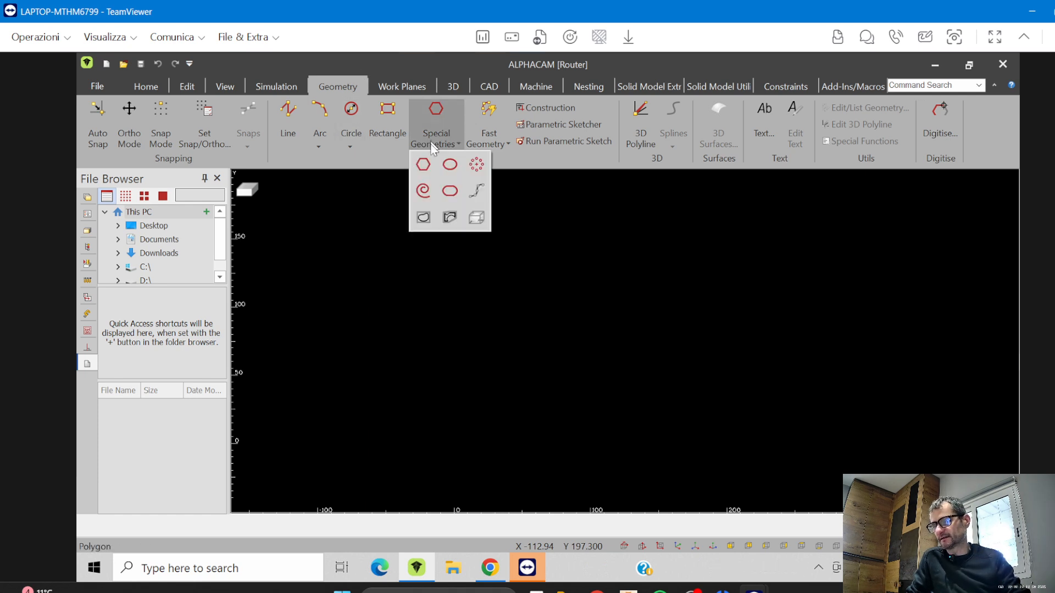
{"action": "left_click", "coordinate": [344, 240]}
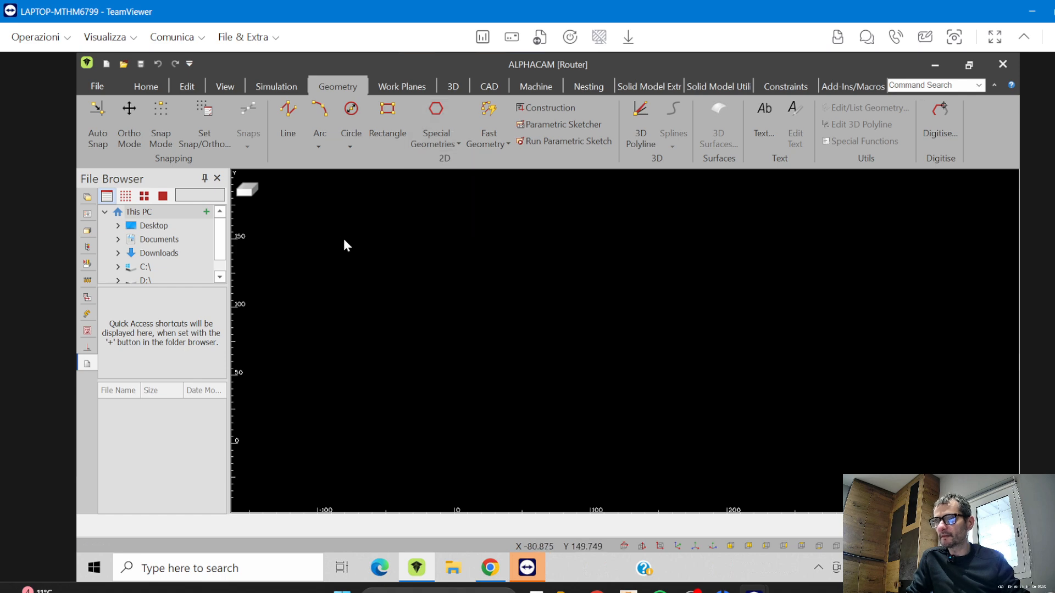
Draw a rectangle from the origin (0, 0) to the opposite corner at X 1000, Y 600
{"action": "left_click", "coordinate": [389, 117]}
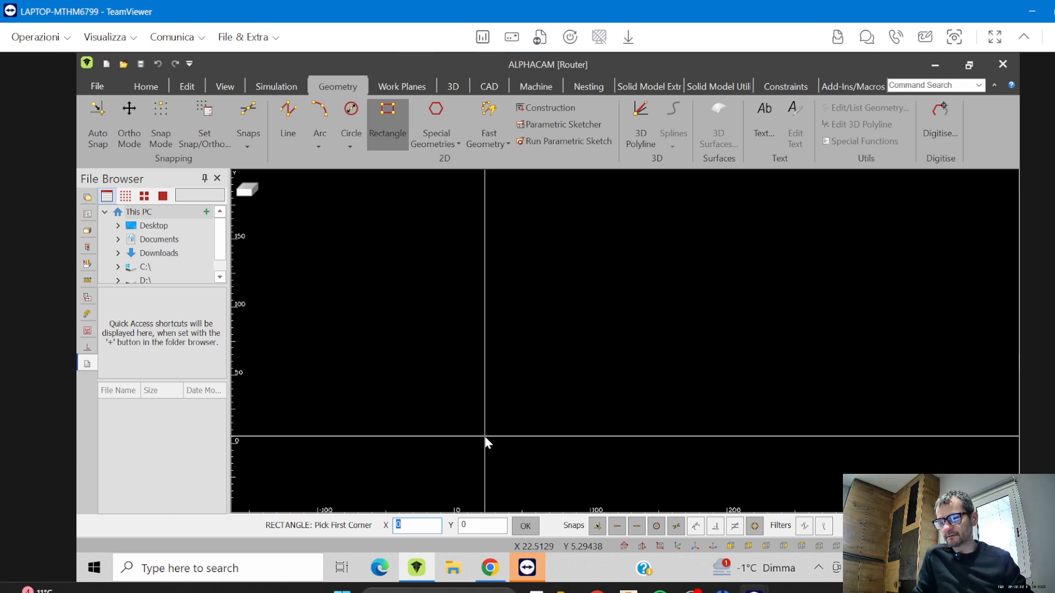
{"action": "key", "text": "Return"}
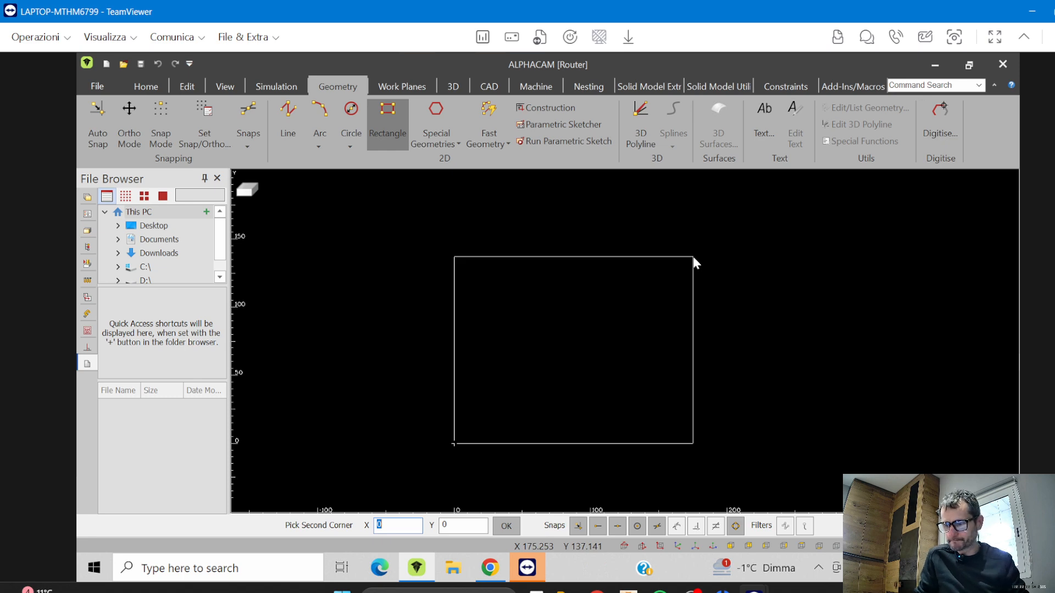
{"action": "type", "text": "1000"}
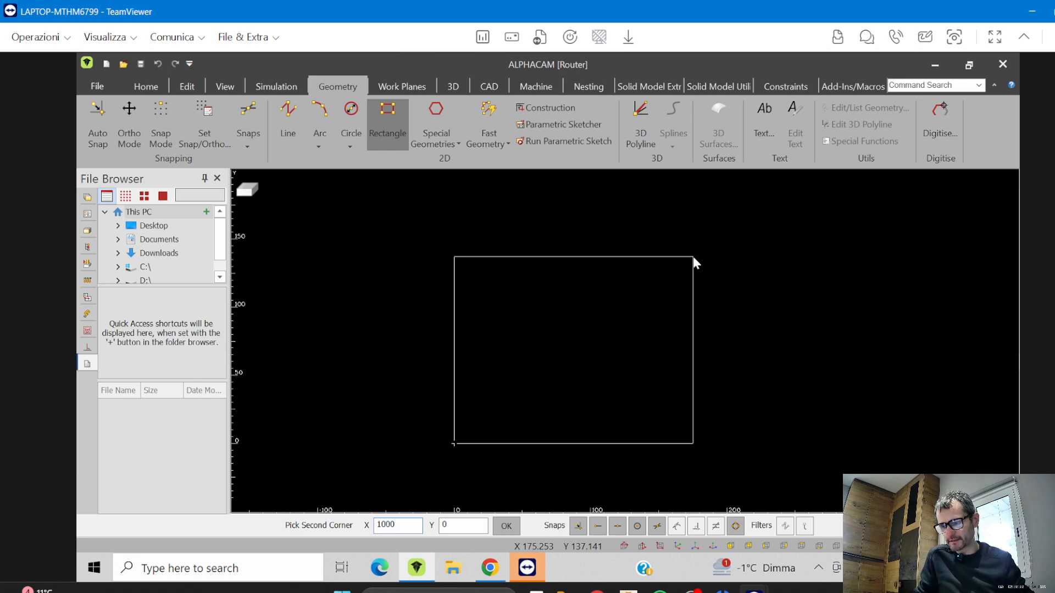
{"action": "key", "text": "Tab"}
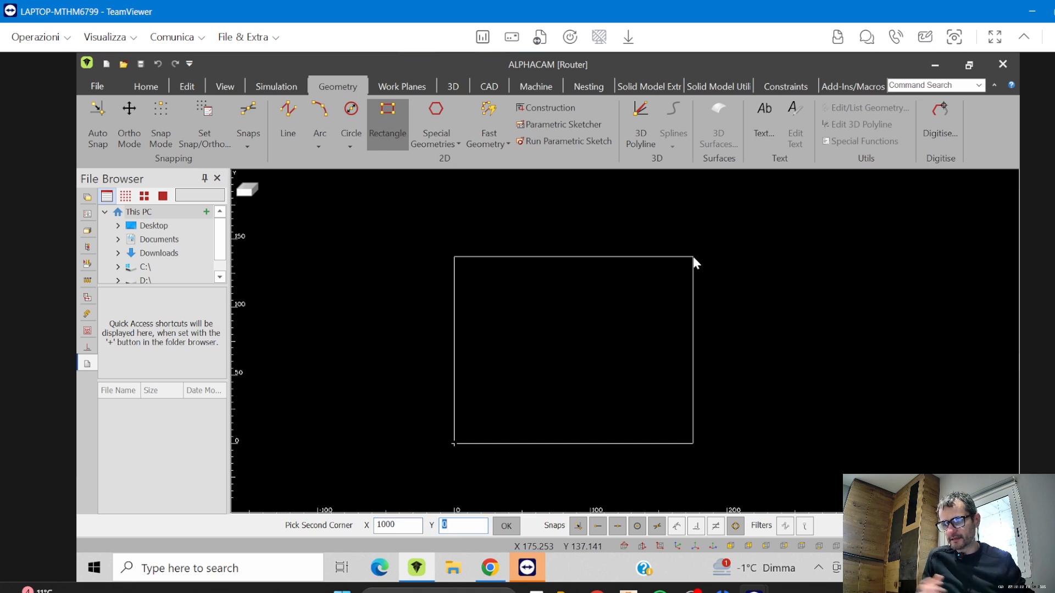
{"action": "type", "text": "600"}
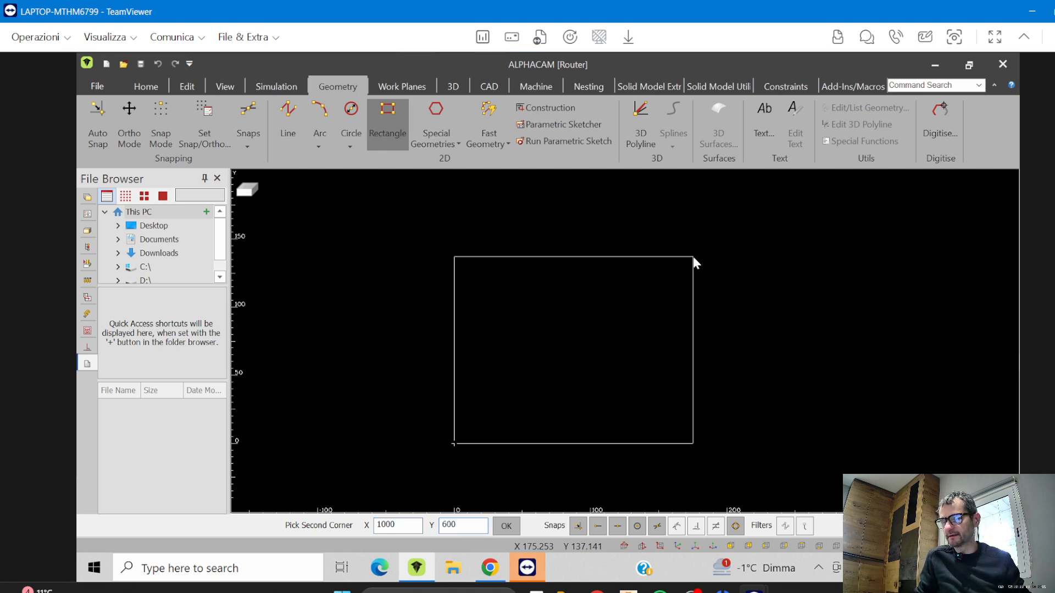
{"action": "key", "text": "Return"}
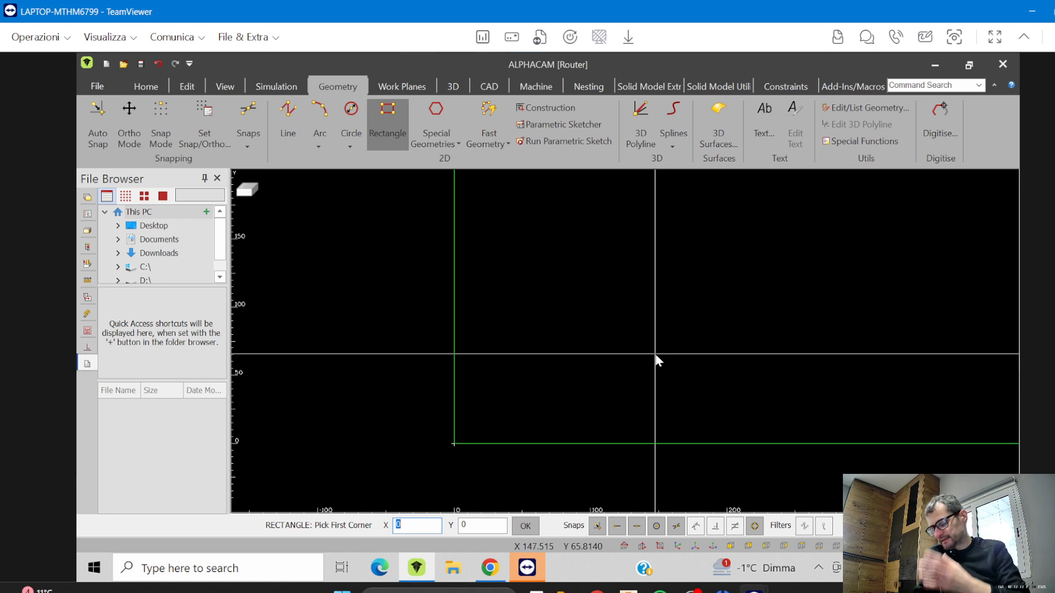
{"action": "key", "text": "Escape"}
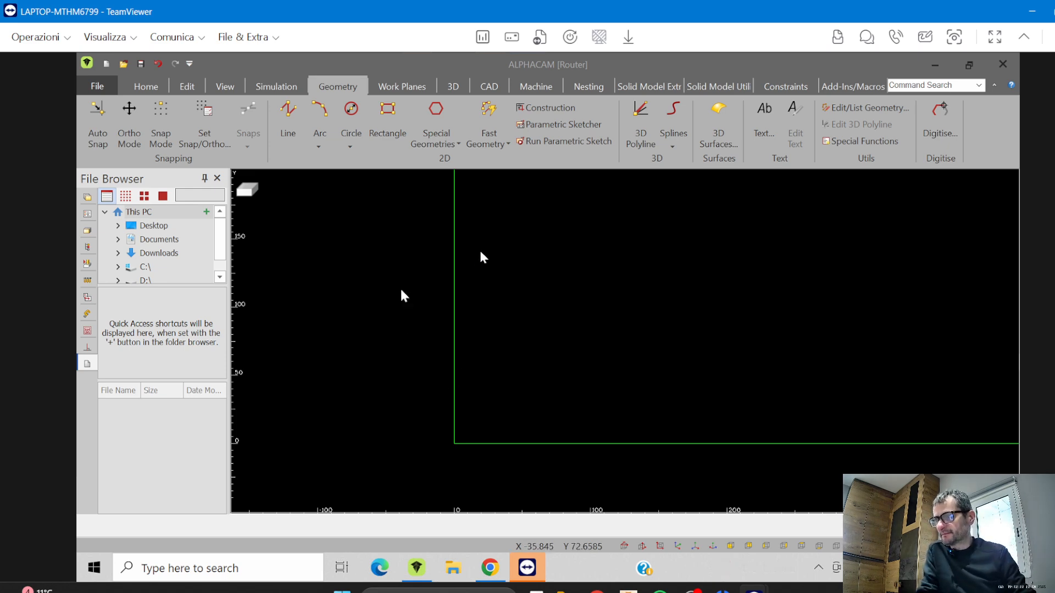
Fit the whole rectangle in view and enlarge its upper-left corner with a zoom window
{"action": "left_click", "coordinate": [225, 88]}
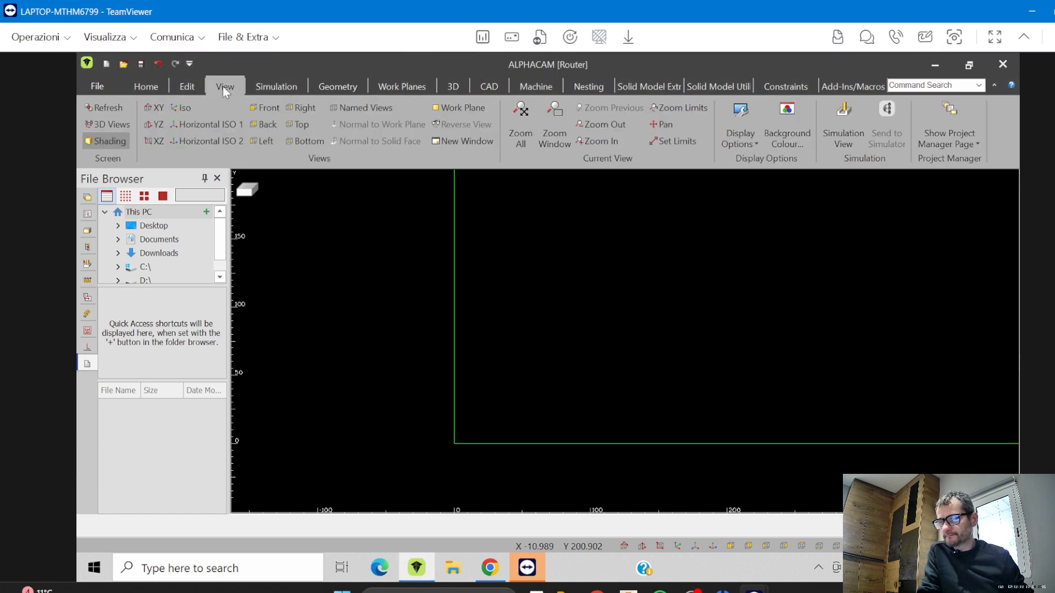
{"action": "left_click", "coordinate": [525, 135]}
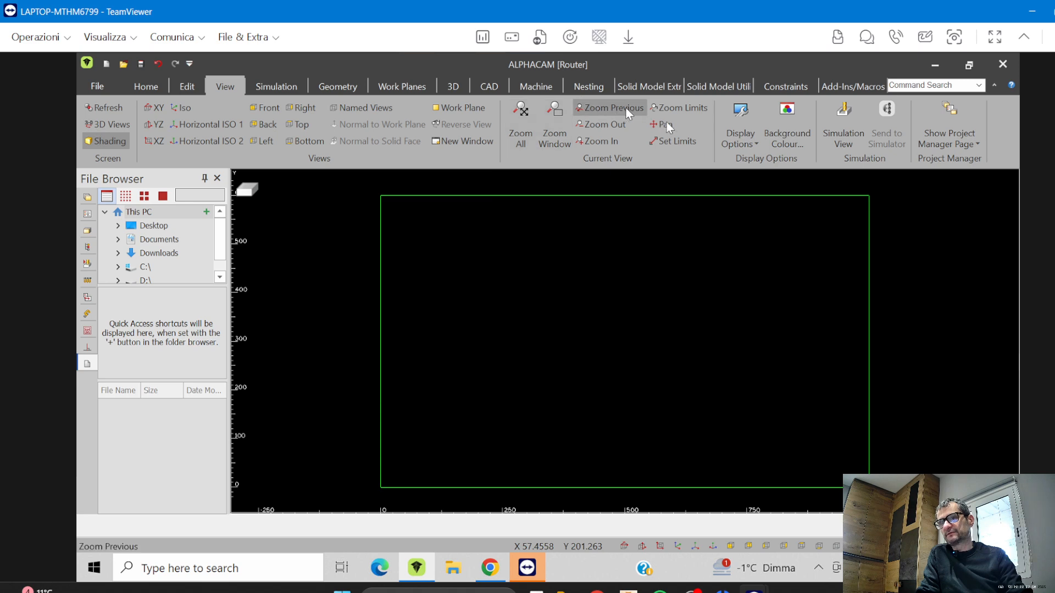
{"action": "left_click", "coordinate": [553, 133]}
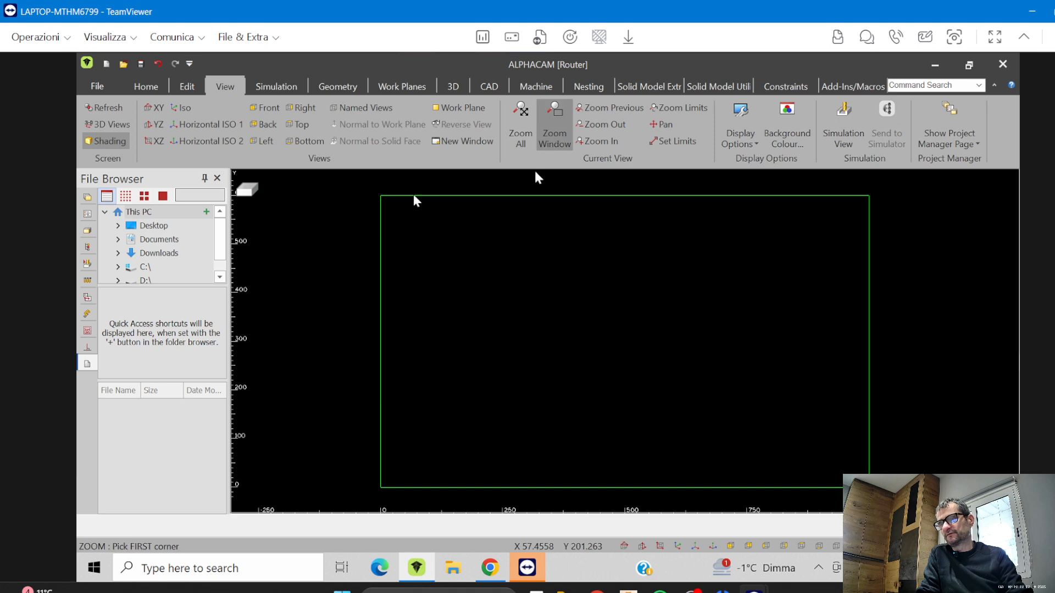
{"action": "left_click", "coordinate": [373, 187]}
{"action": "left_click", "coordinate": [429, 227]}
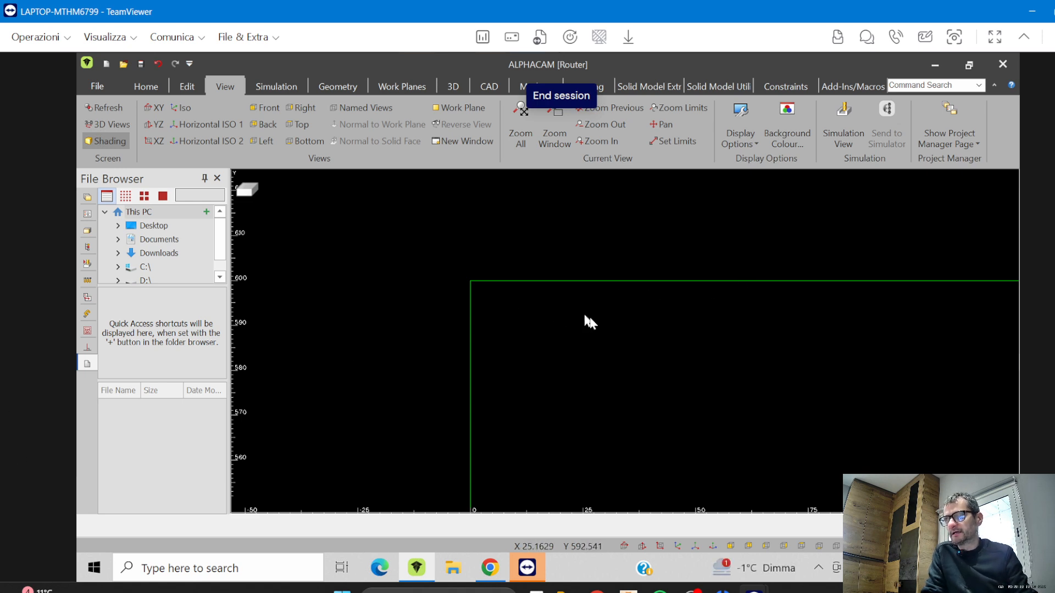
Examine the rectangle at several zoom levels, from a distant overview to a close view of its upper-left corner
{"action": "scroll", "coordinate": [591, 320], "scroll_direction": "down", "scroll_amount": 3}
{"action": "scroll", "coordinate": [591, 321], "scroll_direction": "down", "scroll_amount": 4}
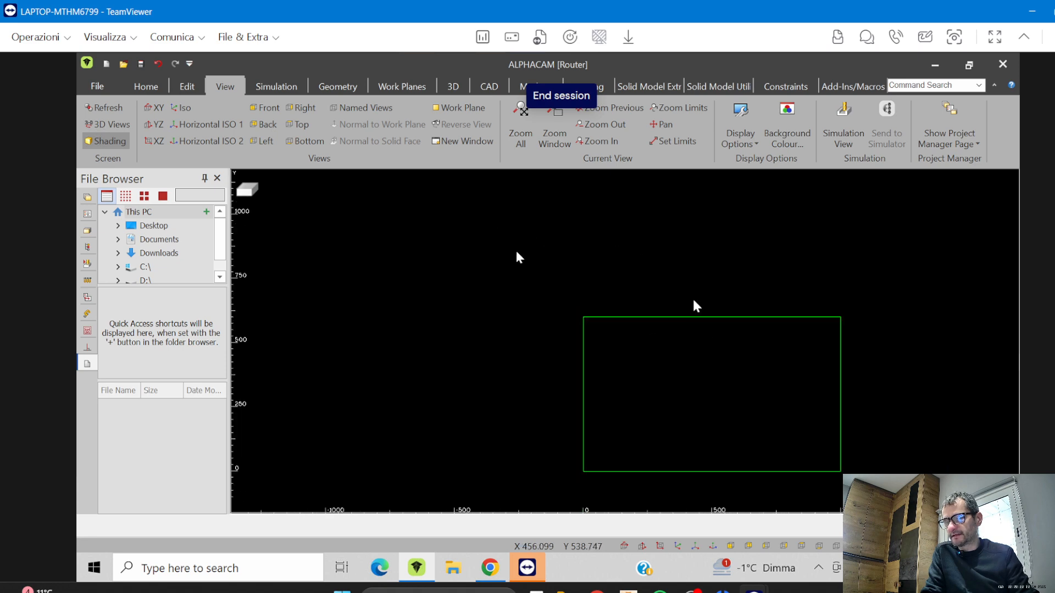
{"action": "scroll", "coordinate": [604, 309], "scroll_direction": "up", "scroll_amount": 3}
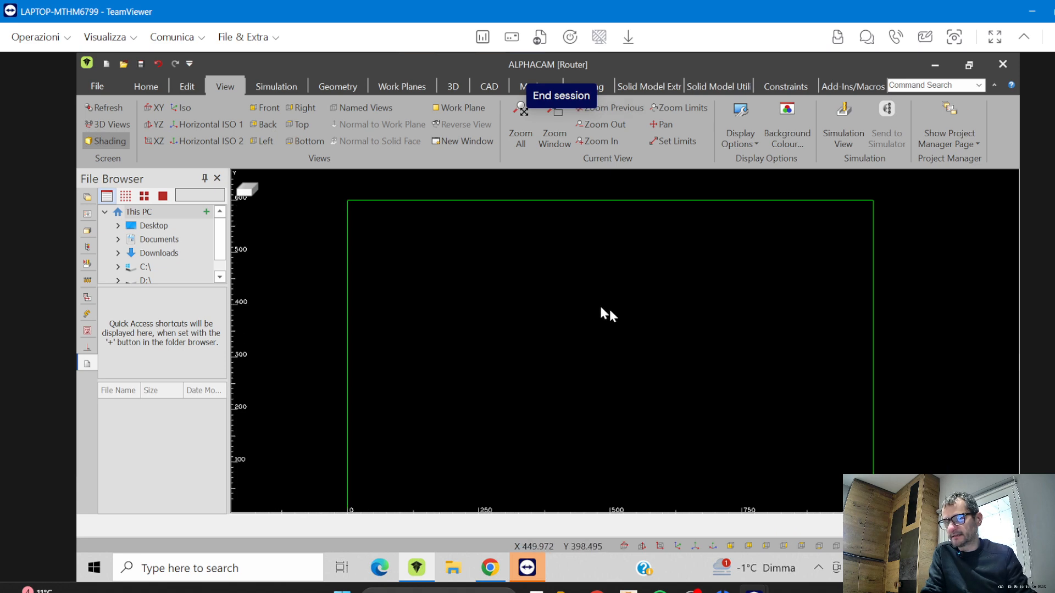
{"action": "scroll", "coordinate": [610, 311], "scroll_direction": "down", "scroll_amount": 8}
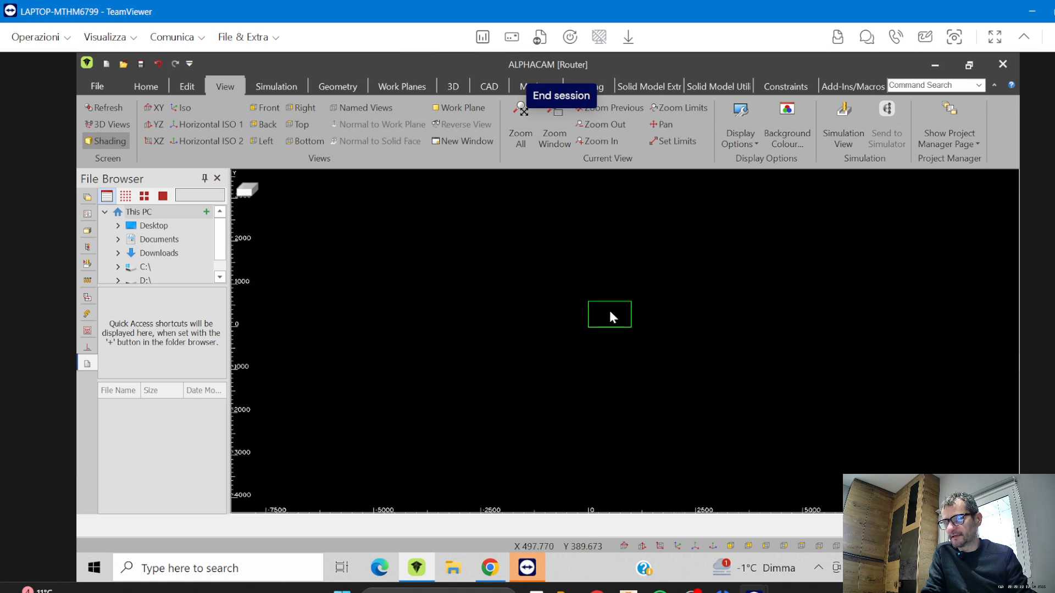
{"action": "scroll", "coordinate": [610, 312], "scroll_direction": "up", "scroll_amount": 5}
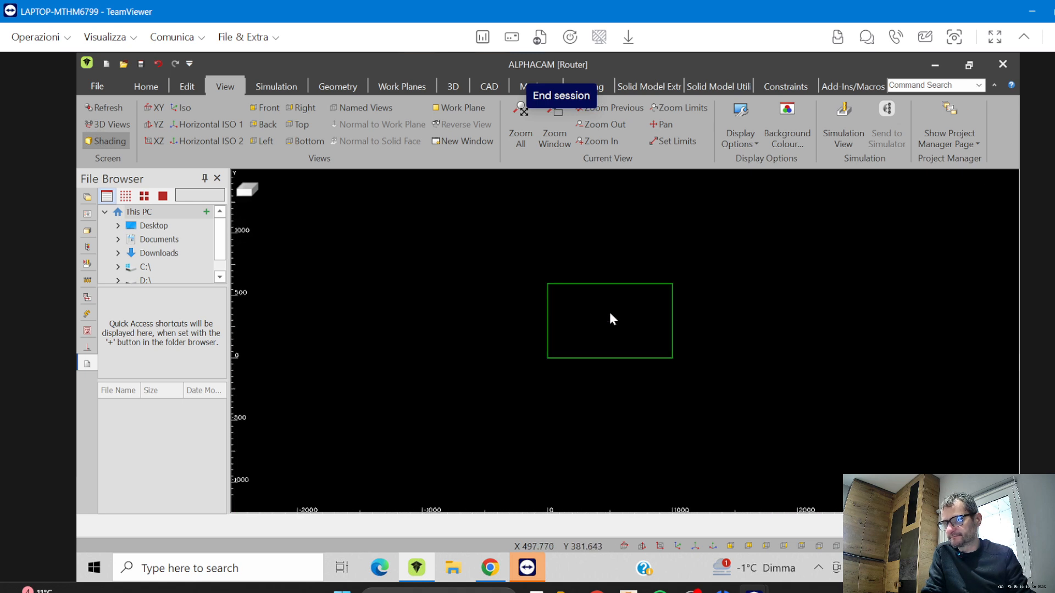
{"action": "scroll", "coordinate": [609, 312], "scroll_direction": "up", "scroll_amount": 2}
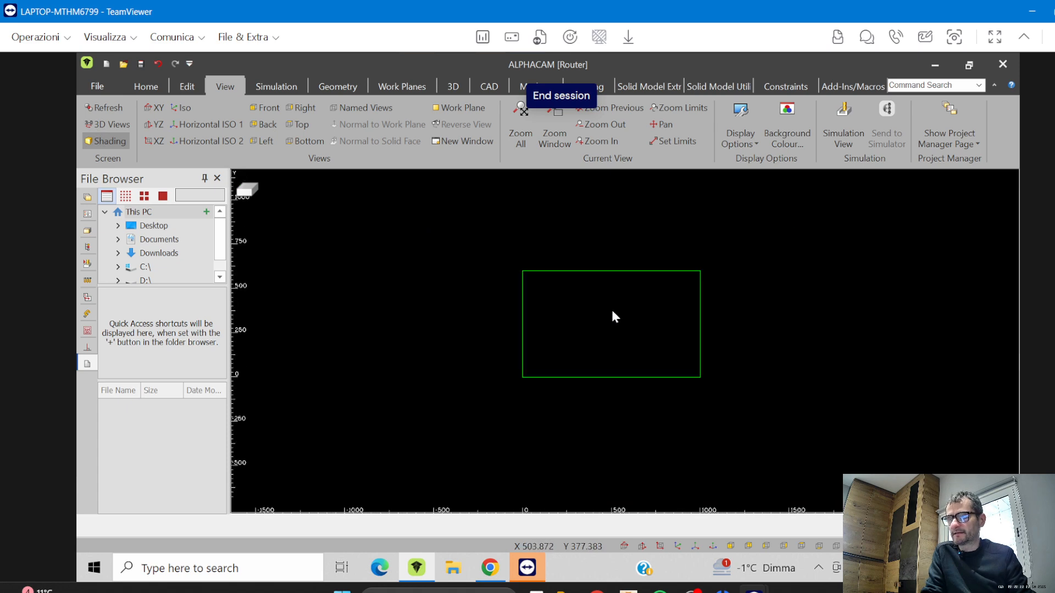
{"action": "scroll", "coordinate": [612, 312], "scroll_direction": "up", "scroll_amount": 2}
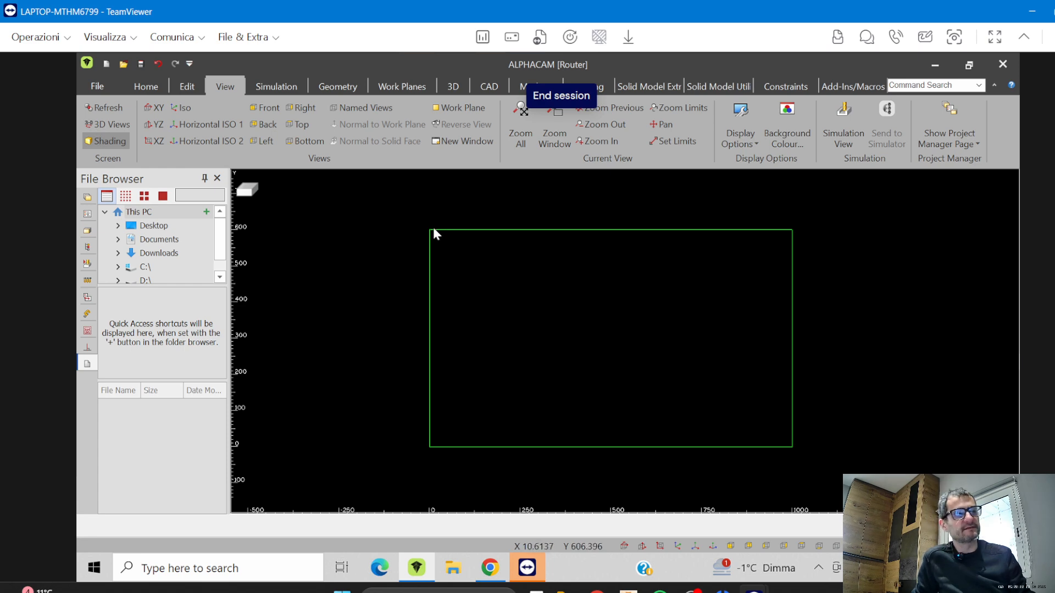
{"action": "scroll", "coordinate": [434, 229], "scroll_direction": "up", "scroll_amount": 5}
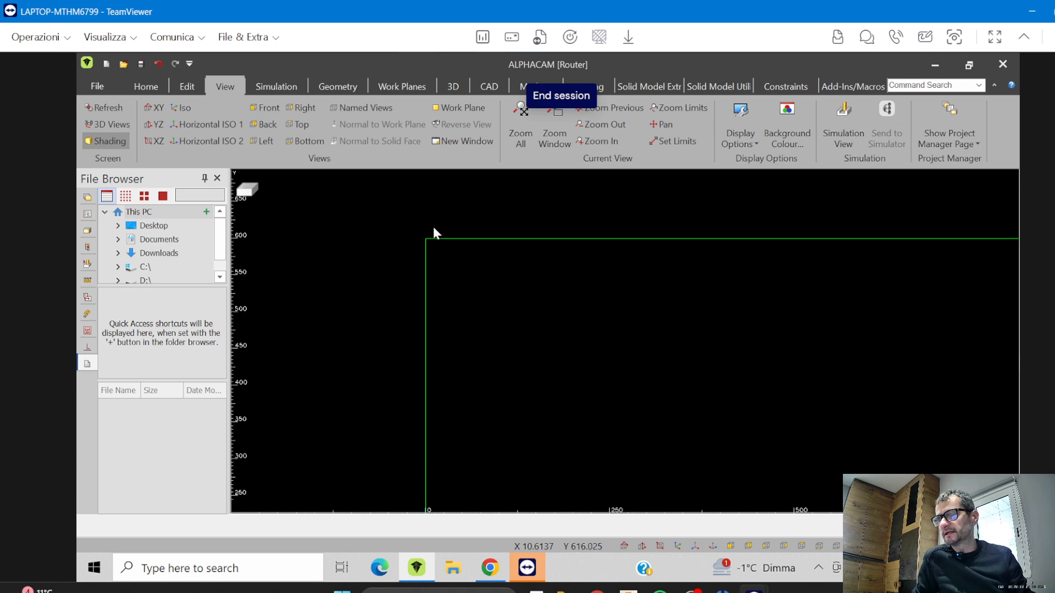
Examine the rectangle's upper-left corner at increasing magnification, returning to an overview of the whole rectangle
{"action": "scroll", "coordinate": [421, 246], "scroll_direction": "up", "scroll_amount": 10}
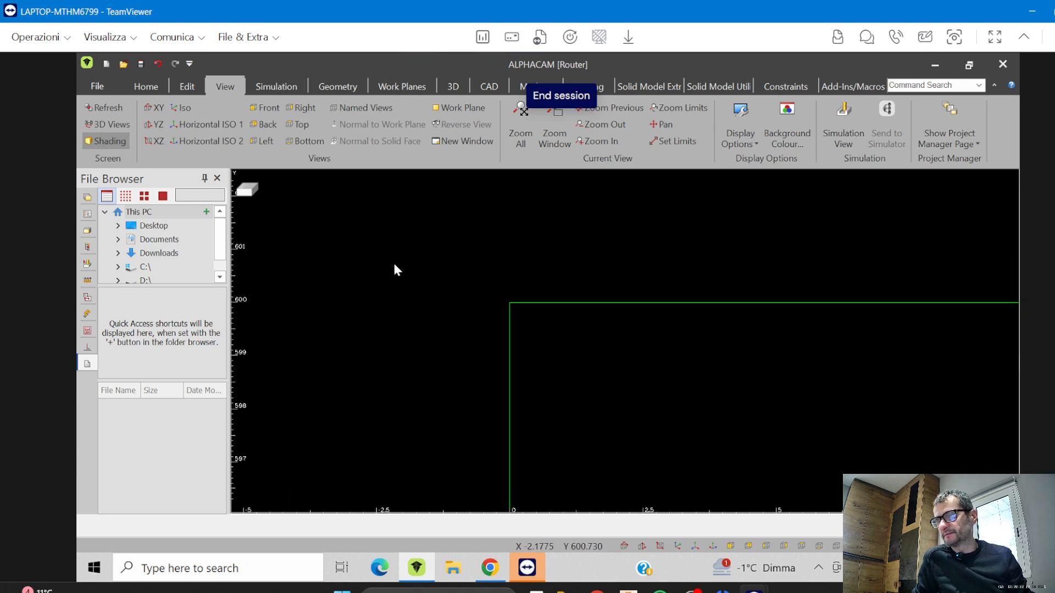
{"action": "scroll", "coordinate": [521, 314], "scroll_direction": "up", "scroll_amount": 5}
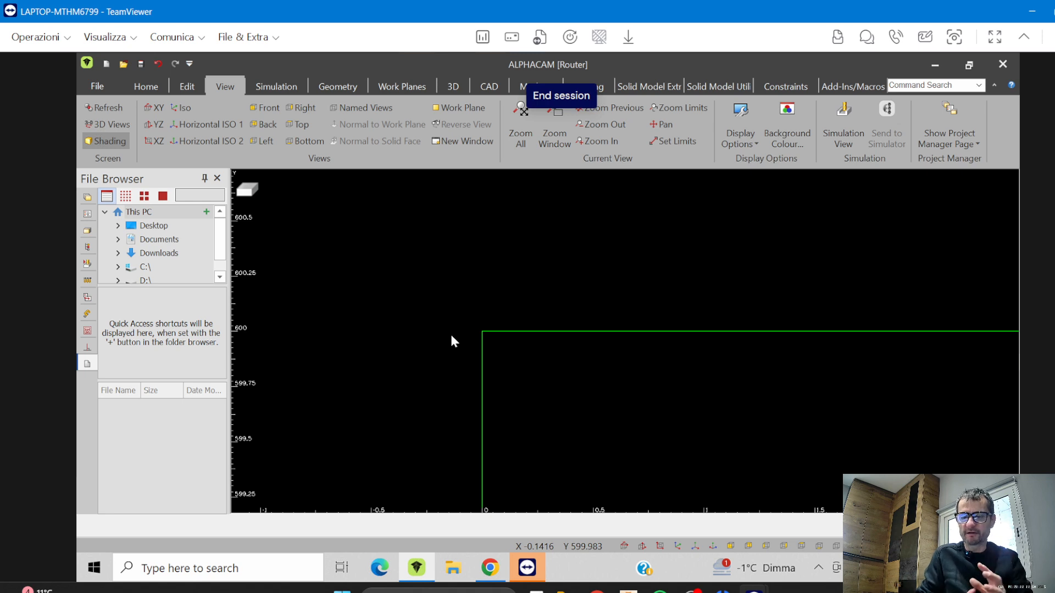
{"action": "scroll", "coordinate": [462, 283], "scroll_direction": "up", "scroll_amount": 5}
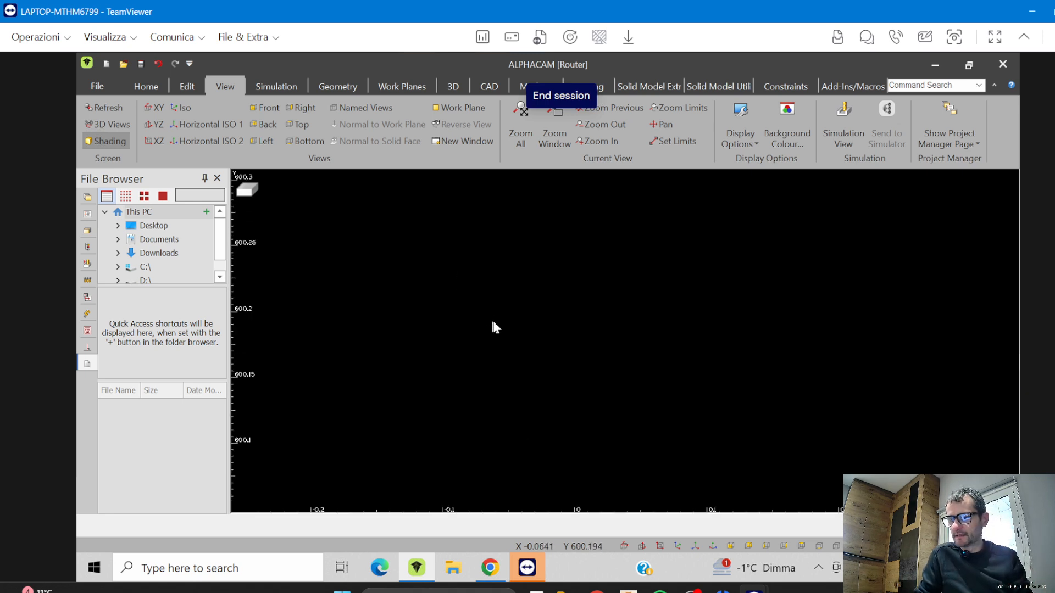
{"action": "scroll", "coordinate": [497, 319], "scroll_direction": "down", "scroll_amount": 5}
{"action": "scroll", "coordinate": [500, 322], "scroll_direction": "down", "scroll_amount": 10}
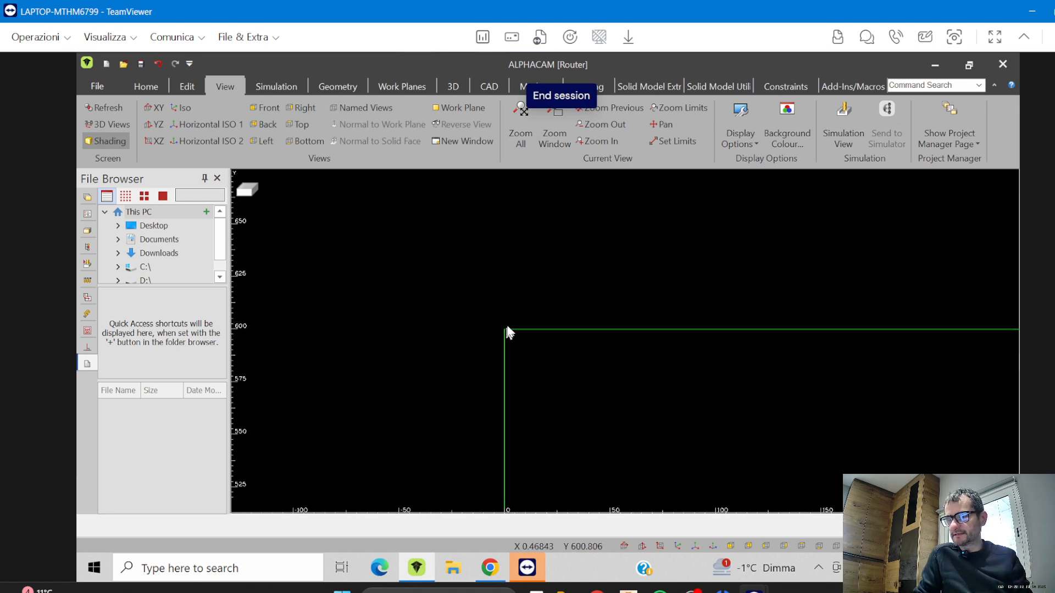
{"action": "scroll", "coordinate": [510, 330], "scroll_direction": "down", "scroll_amount": 3}
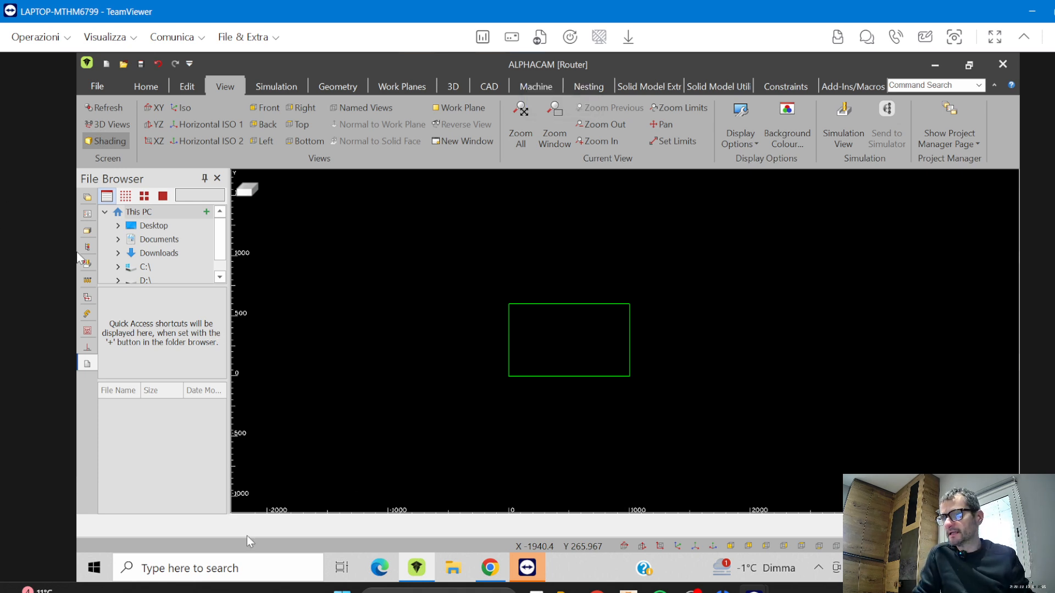
Examine the rectangle by panning it across the drawing area and zooming in and out around different points
{"action": "mouse_move", "coordinate": [566, 319]}
{"action": "middle_mouse_down"}
{"action": "mouse_move", "coordinate": [461, 369]}
{"action": "mouse_move", "coordinate": [852, 297]}
{"action": "mouse_move", "coordinate": [614, 206]}
{"action": "mouse_move", "coordinate": [576, 363]}
{"action": "mouse_move", "coordinate": [741, 345]}
{"action": "mouse_move", "coordinate": [453, 245]}
{"action": "mouse_move", "coordinate": [503, 333]}
{"action": "mouse_move", "coordinate": [632, 285]}
{"action": "mouse_move", "coordinate": [418, 286]}
{"action": "mouse_move", "coordinate": [514, 369]}
{"action": "mouse_move", "coordinate": [558, 362]}
{"action": "mouse_move", "coordinate": [466, 335]}
{"action": "mouse_move", "coordinate": [588, 332]}
{"action": "mouse_move", "coordinate": [520, 341]}
{"action": "middle_mouse_up"}
{"action": "scroll", "coordinate": [534, 385], "scroll_direction": "up", "scroll_amount": 5}
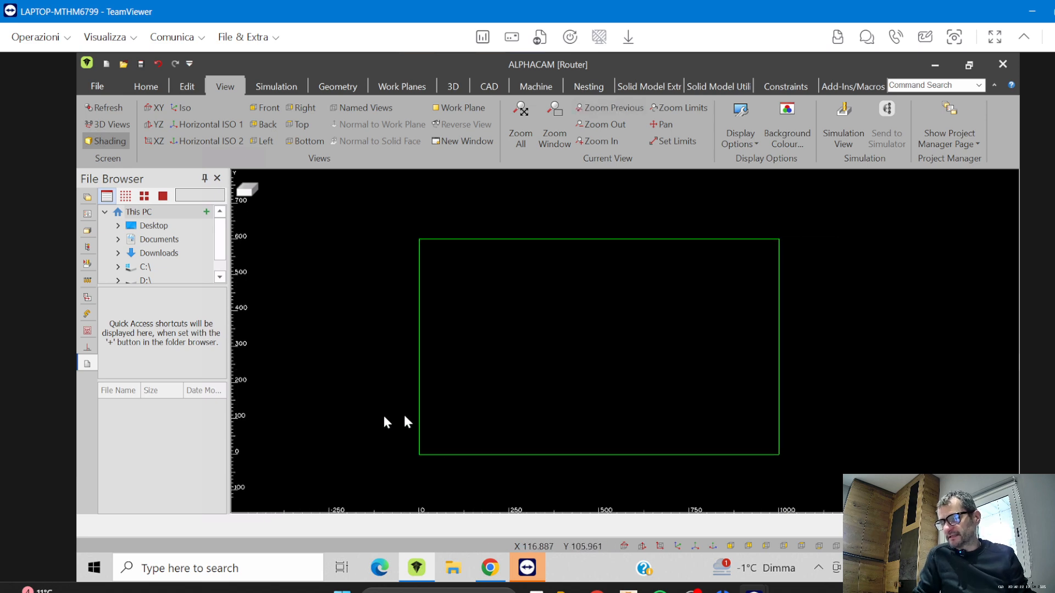
{"action": "middle_click_drag", "start_coordinate": [410, 468], "coordinate": [382, 467]}
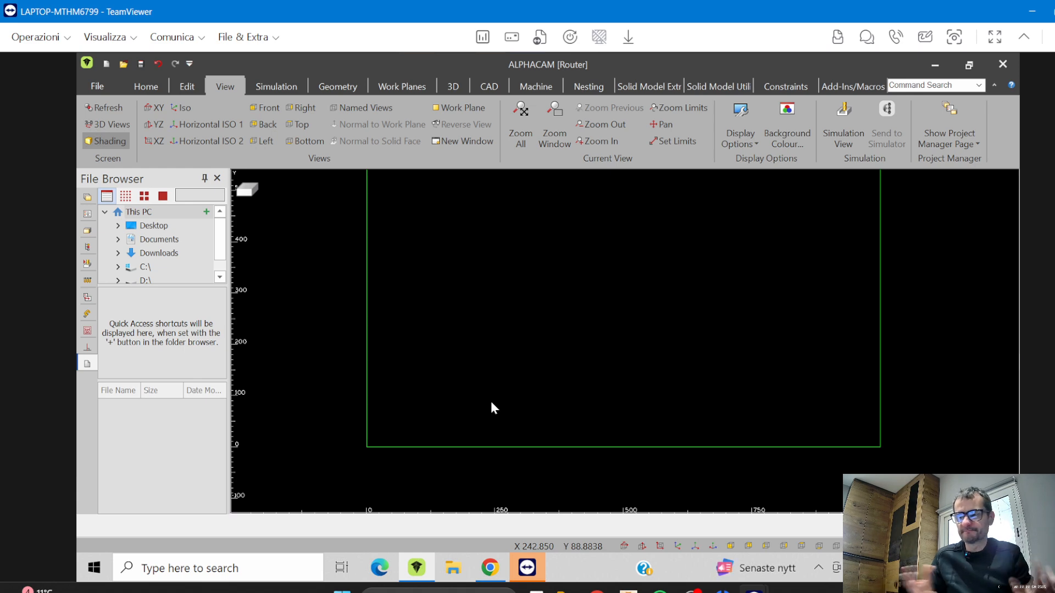
{"action": "mouse_move", "coordinate": [491, 403]}
{"action": "middle_mouse_down"}
{"action": "mouse_move", "coordinate": [658, 402]}
{"action": "mouse_move", "coordinate": [458, 320]}
{"action": "mouse_move", "coordinate": [557, 447]}
{"action": "mouse_move", "coordinate": [626, 283]}
{"action": "mouse_move", "coordinate": [401, 384]}
{"action": "mouse_move", "coordinate": [489, 302]}
{"action": "mouse_move", "coordinate": [384, 362]}
{"action": "mouse_move", "coordinate": [474, 379]}
{"action": "mouse_move", "coordinate": [487, 396]}
{"action": "middle_mouse_up"}
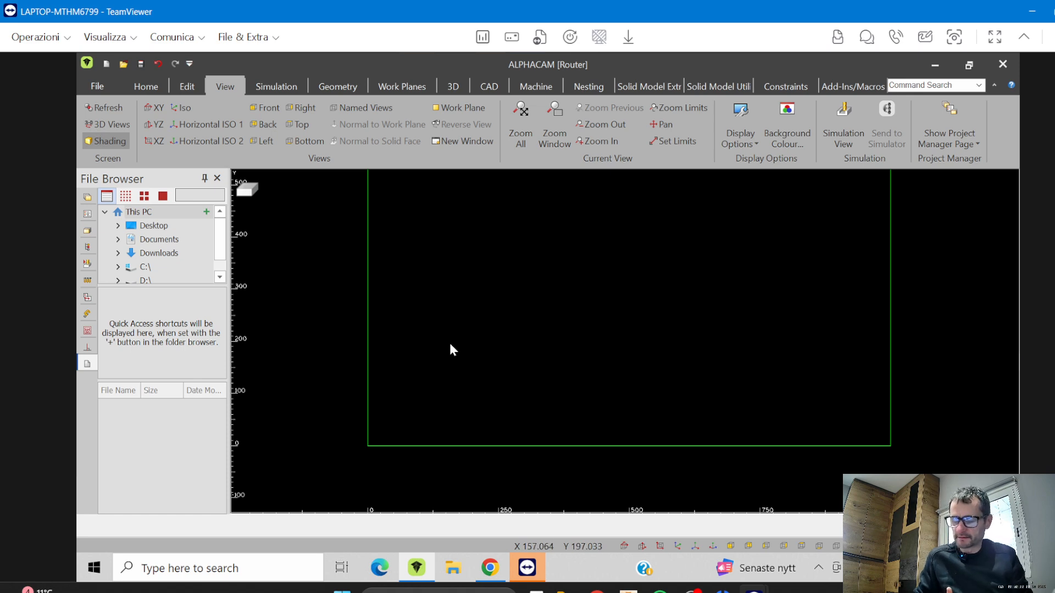
{"action": "scroll", "coordinate": [571, 338], "scroll_direction": "up", "scroll_amount": 3}
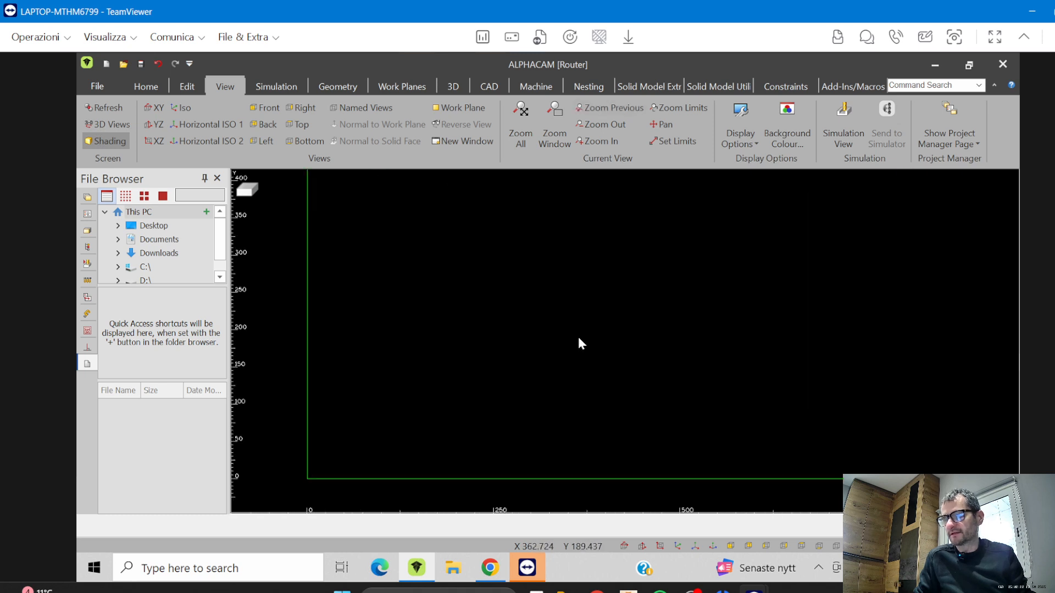
{"action": "scroll", "coordinate": [578, 336], "scroll_direction": "down", "scroll_amount": 3}
{"action": "middle_click_drag", "start_coordinate": [578, 336], "coordinate": [454, 396]}
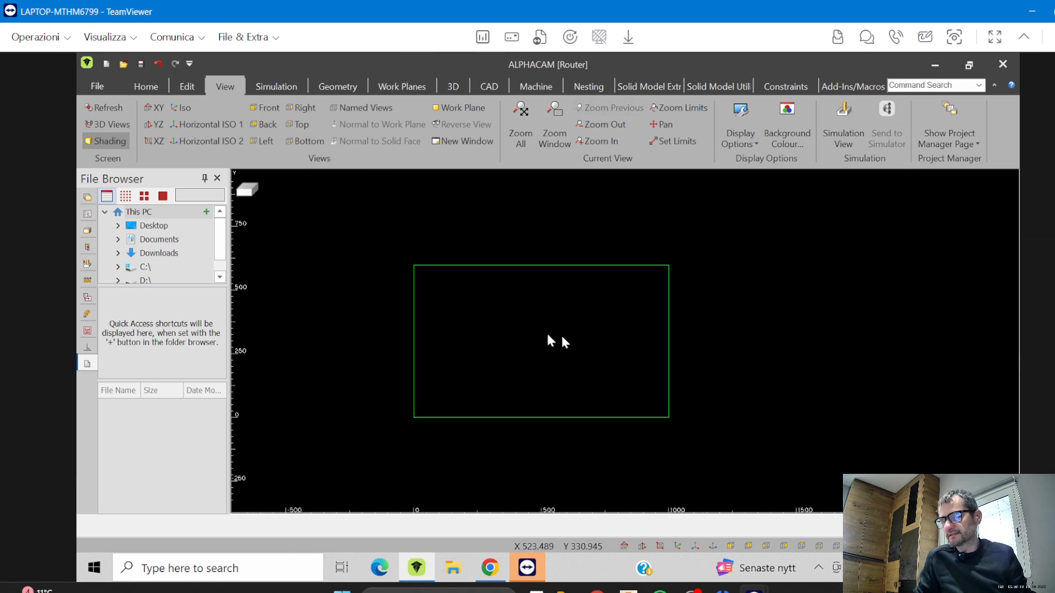
{"action": "scroll", "coordinate": [595, 343], "scroll_direction": "down", "scroll_amount": 1}
{"action": "scroll", "coordinate": [583, 350], "scroll_direction": "down", "scroll_amount": 1}
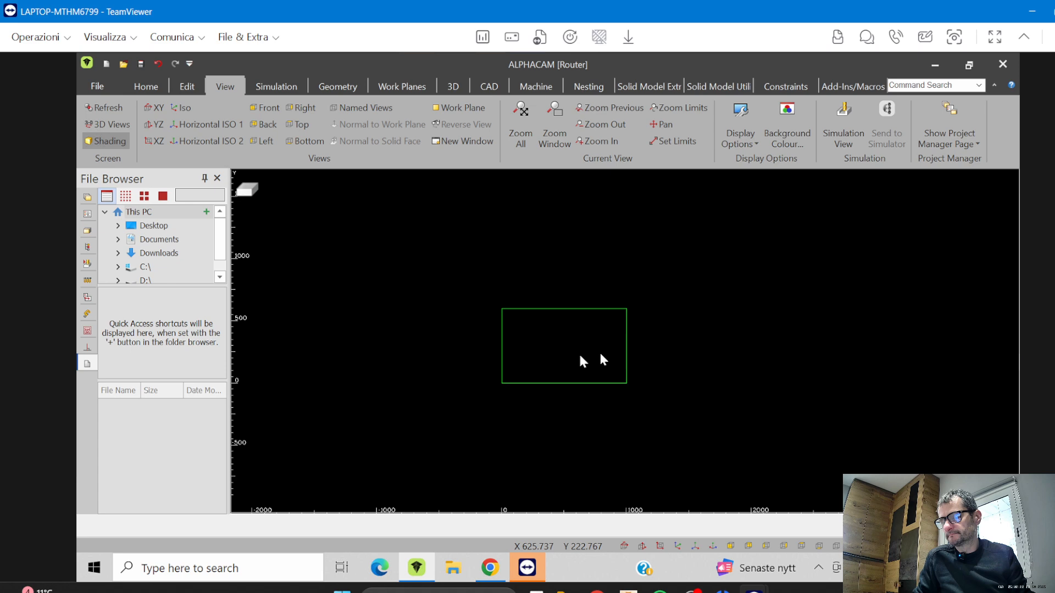
{"action": "scroll", "coordinate": [572, 356], "scroll_direction": "up", "scroll_amount": 3}
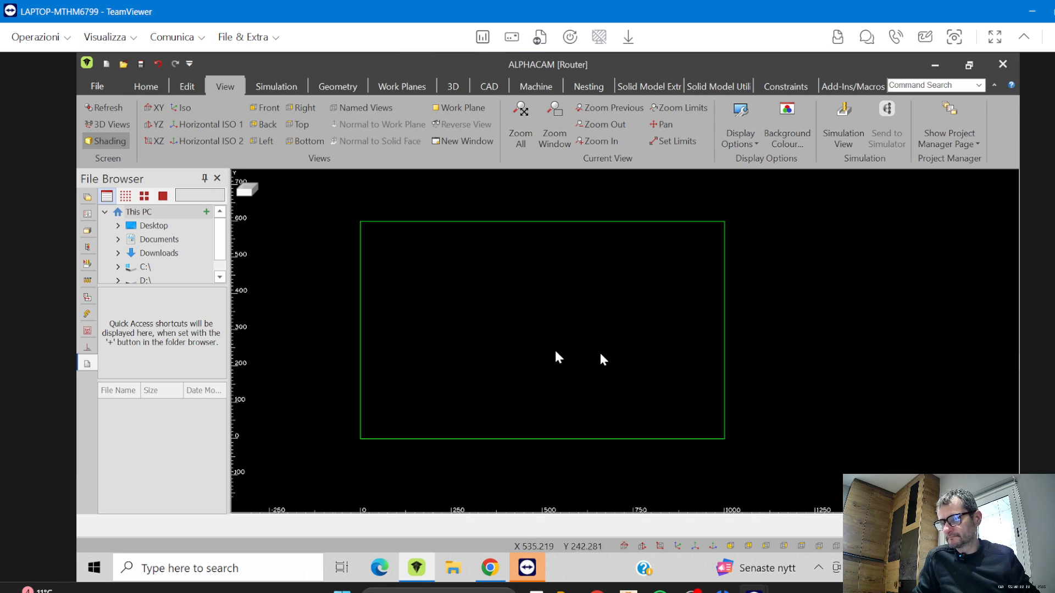
{"action": "scroll", "coordinate": [554, 357], "scroll_direction": "down", "scroll_amount": 1}
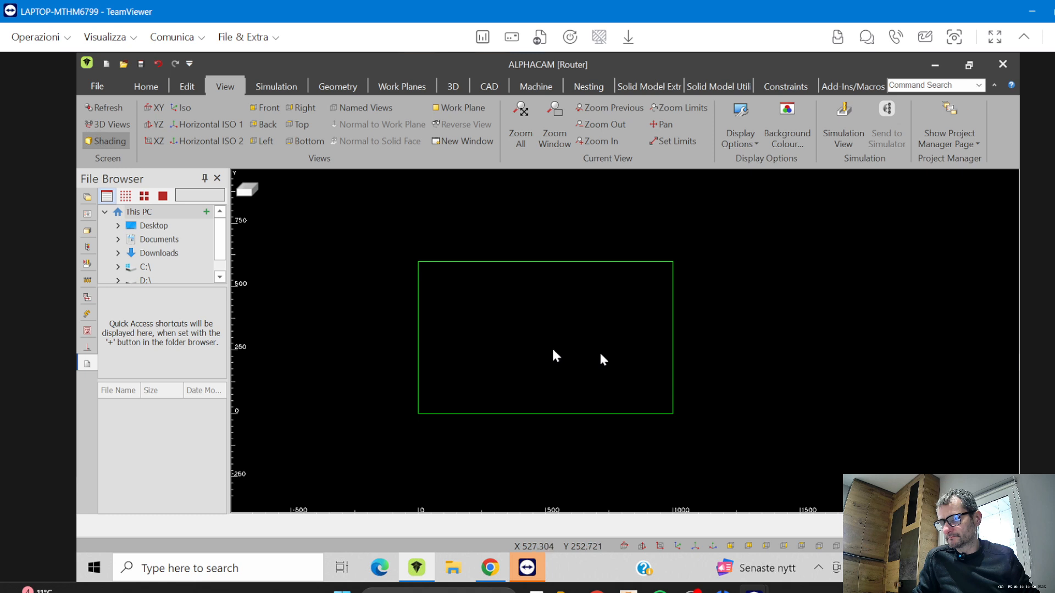
{"action": "scroll", "coordinate": [555, 359], "scroll_direction": "down", "scroll_amount": 1}
{"action": "scroll", "coordinate": [555, 358], "scroll_direction": "up", "scroll_amount": 3}
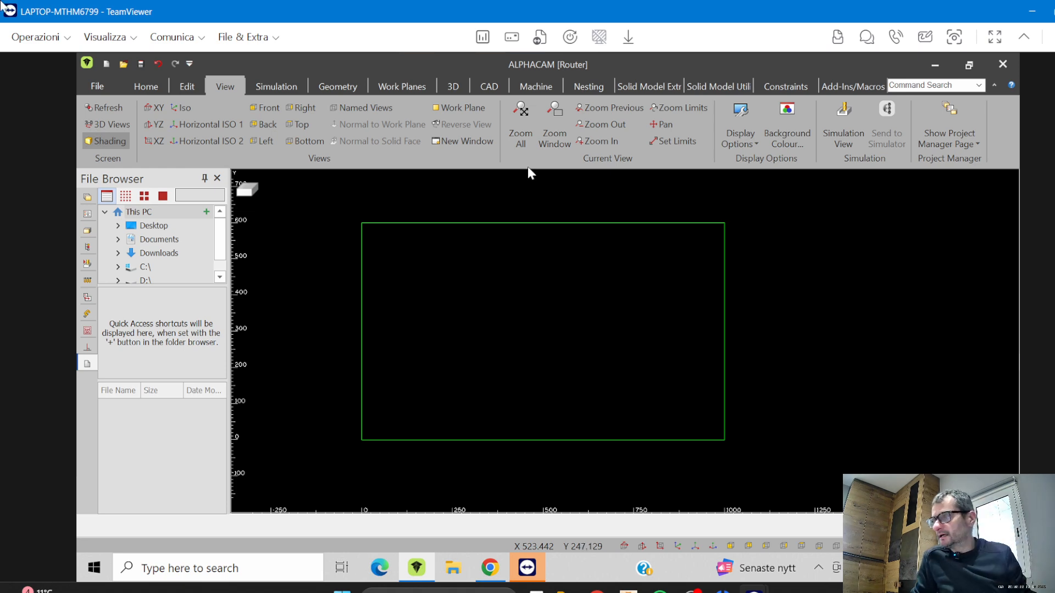
Review the customisation pages for the ribbon, radial menu, keyboard shortcuts, options and appearance, leaving the settings as they are
{"action": "left_click", "coordinate": [97, 86]}
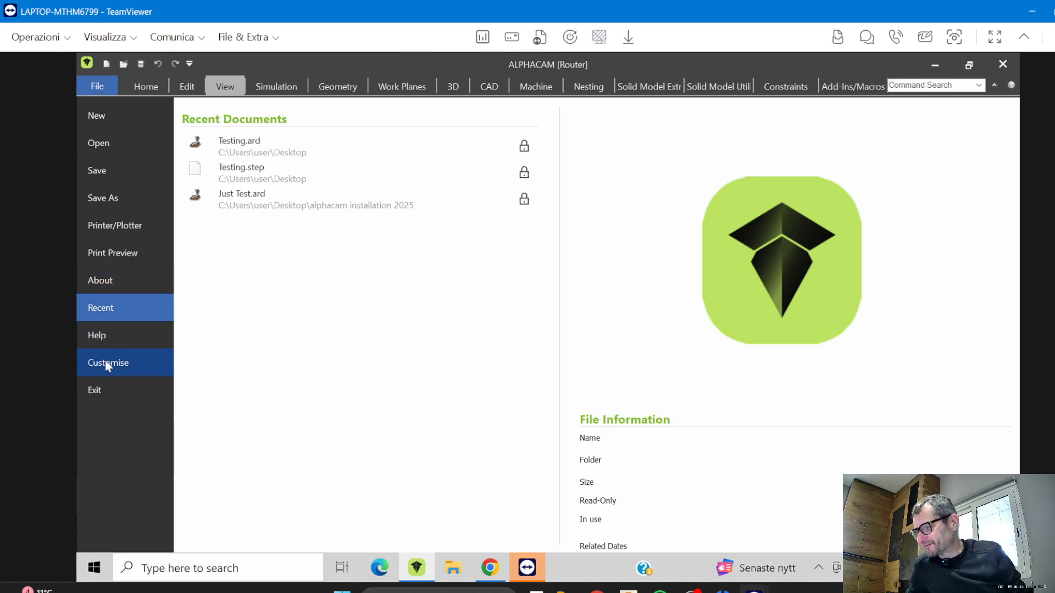
{"action": "left_click", "coordinate": [119, 361]}
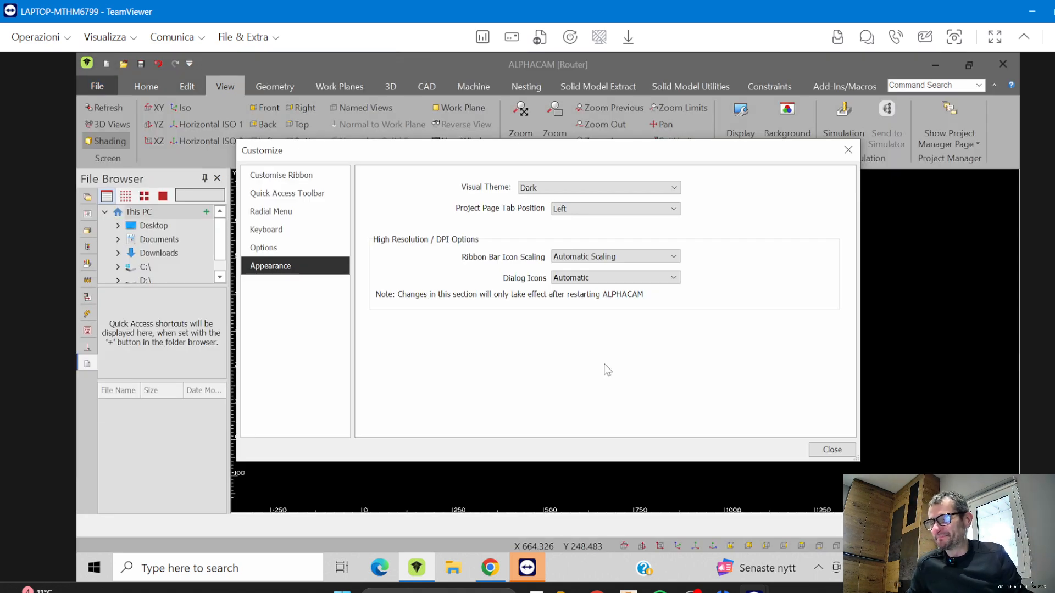
{"action": "left_click", "coordinate": [265, 230]}
{"action": "left_click", "coordinate": [263, 248]}
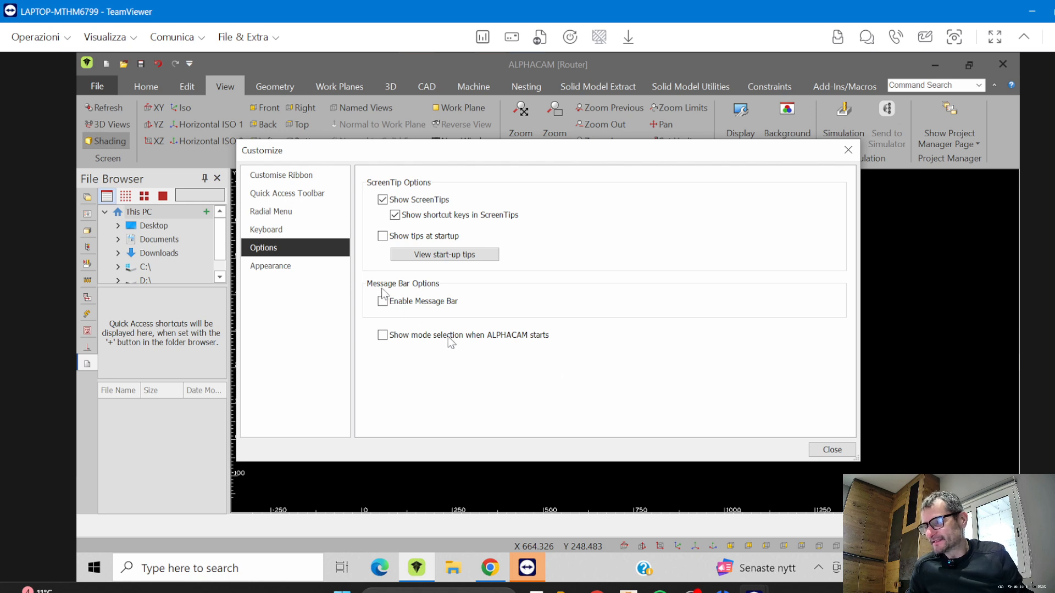
{"action": "left_click", "coordinate": [290, 175]}
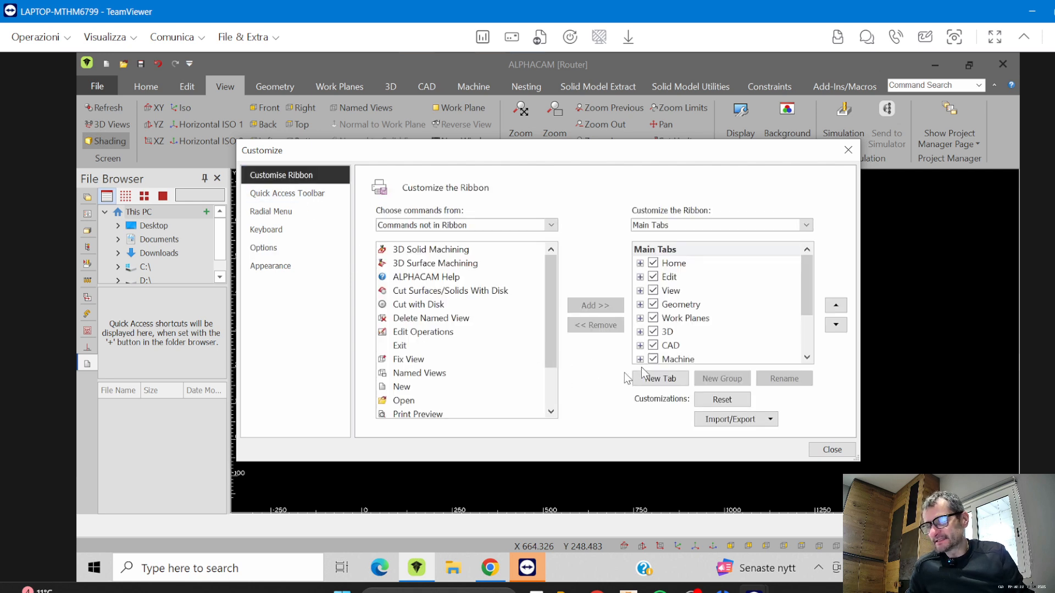
{"action": "left_click", "coordinate": [272, 212]}
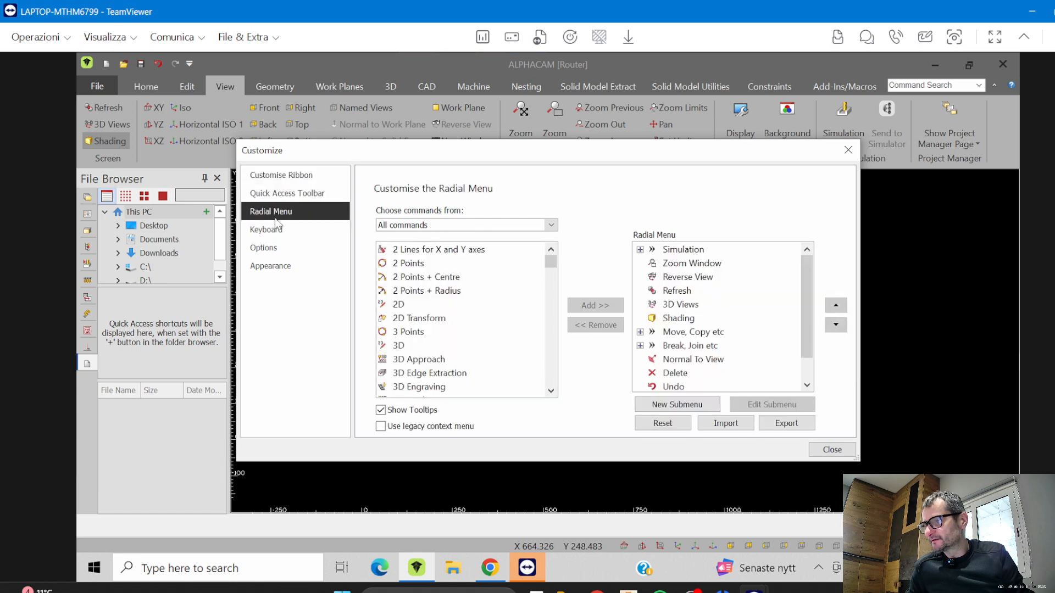
{"action": "left_click", "coordinate": [275, 230]}
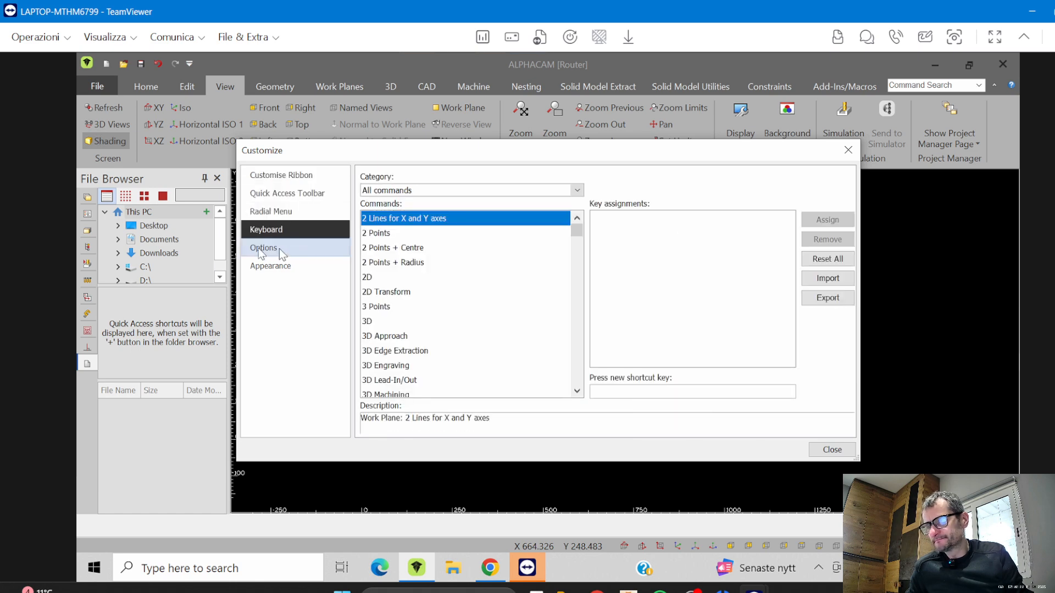
{"action": "left_click", "coordinate": [278, 248]}
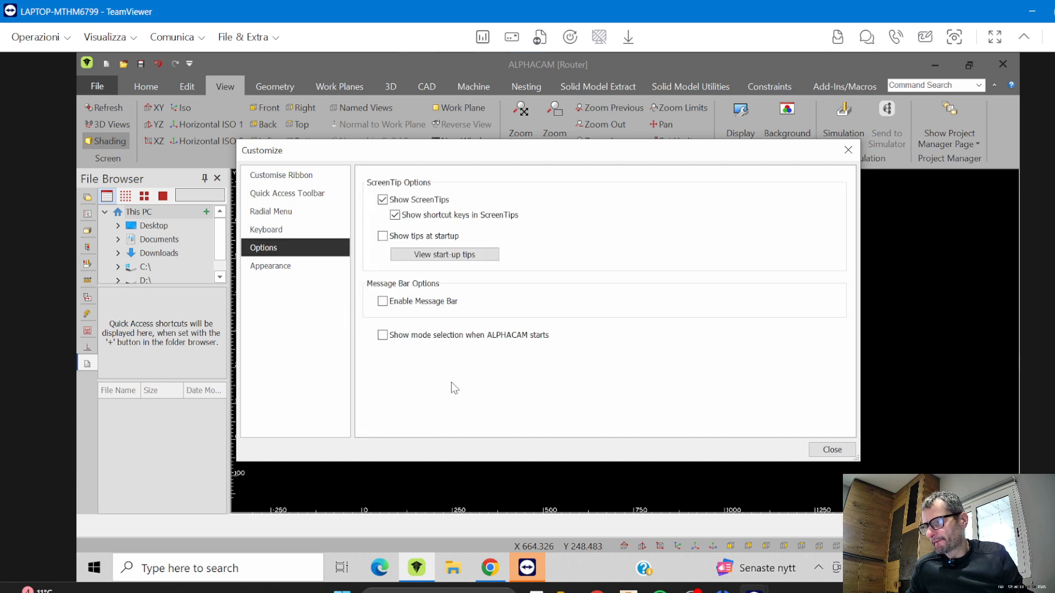
{"action": "left_click", "coordinate": [301, 267]}
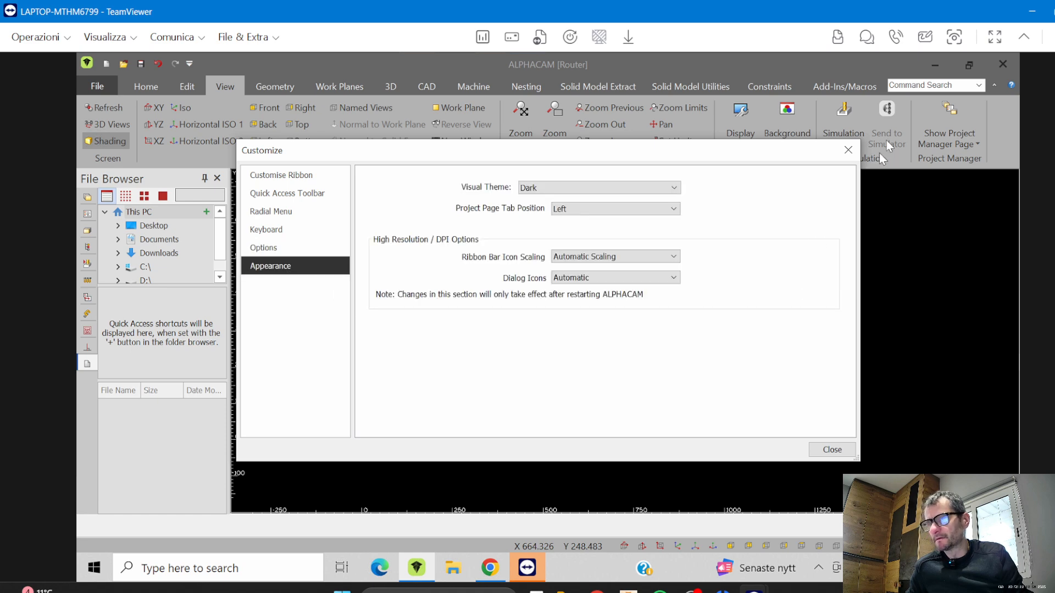
{"action": "left_click", "coordinate": [848, 150]}
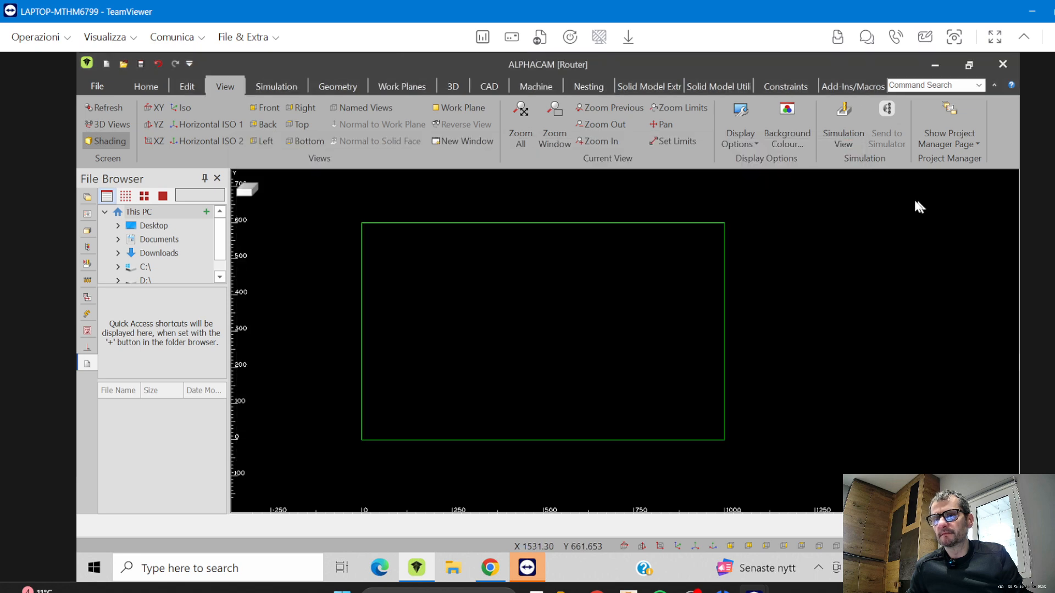
Review the Dynamic View settings for mouse wheel zoom direction in the General configuration and test zooming and panning on the rectangle
{"action": "left_click", "coordinate": [144, 87]}
{"action": "left_click", "coordinate": [917, 147]}
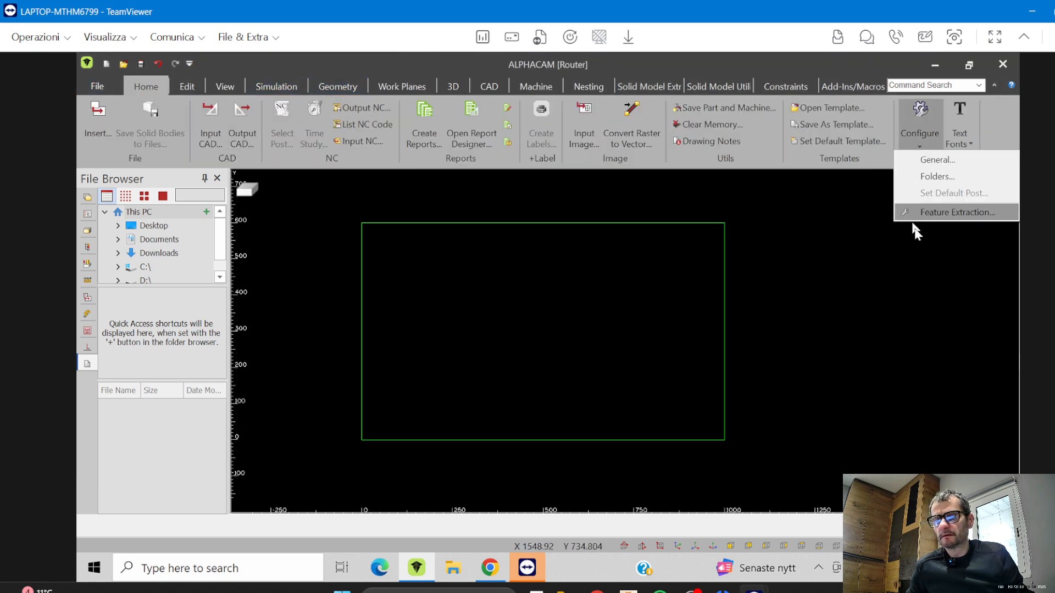
{"action": "left_click", "coordinate": [931, 174]}
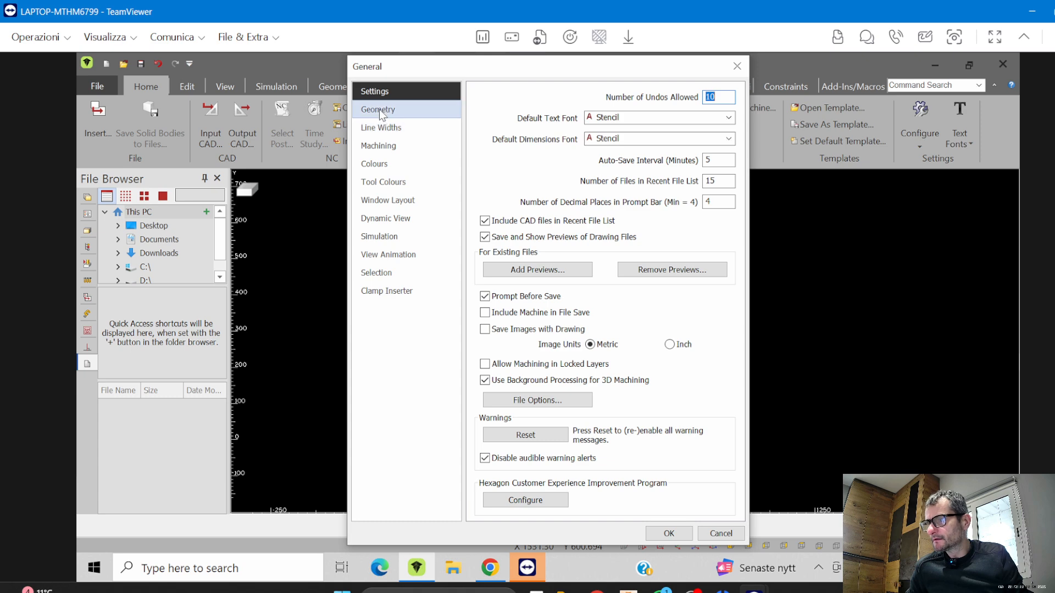
{"action": "left_click", "coordinate": [388, 218]}
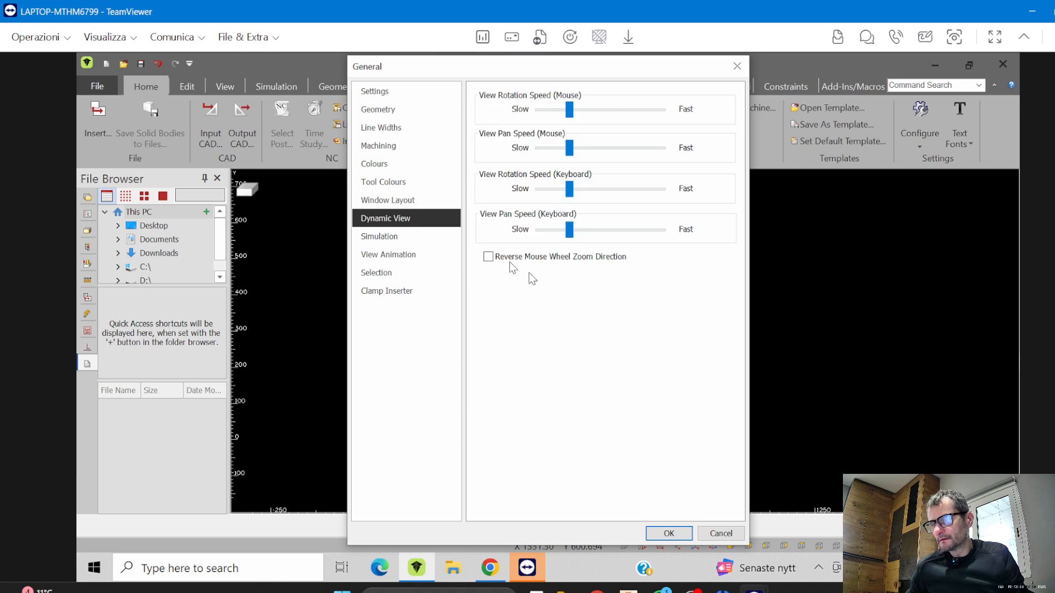
{"action": "left_click", "coordinate": [672, 533]}
{"action": "scroll", "coordinate": [595, 378], "scroll_direction": "down", "scroll_amount": 3}
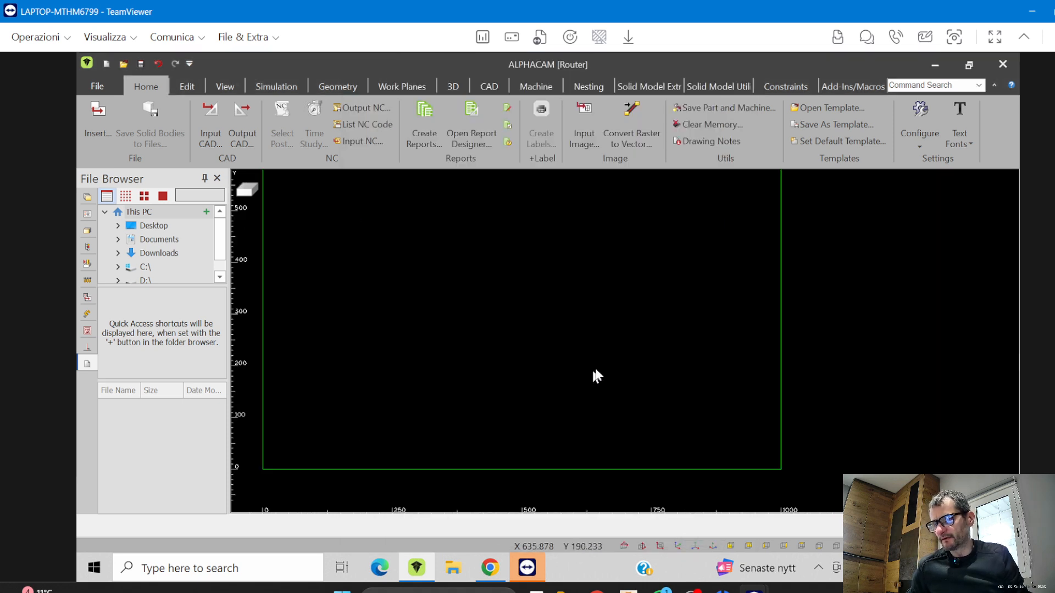
{"action": "scroll", "coordinate": [595, 378], "scroll_direction": "up", "scroll_amount": 3}
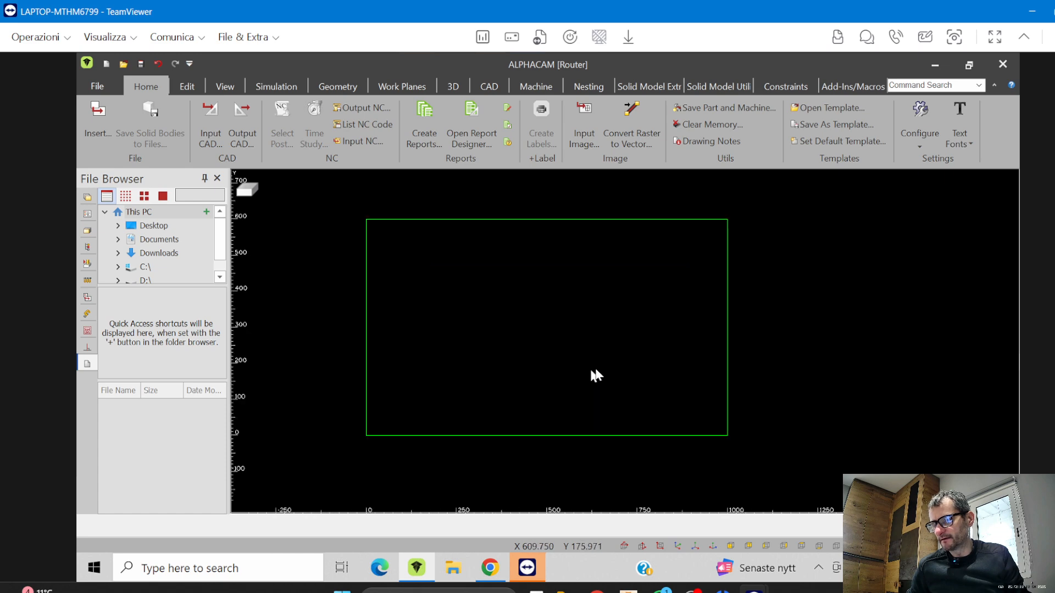
{"action": "middle_click_drag", "start_coordinate": [600, 345], "coordinate": [846, 346]}
{"action": "scroll", "coordinate": [577, 366], "scroll_direction": "up", "scroll_amount": 2}
{"action": "scroll", "coordinate": [594, 361], "scroll_direction": "down", "scroll_amount": 3}
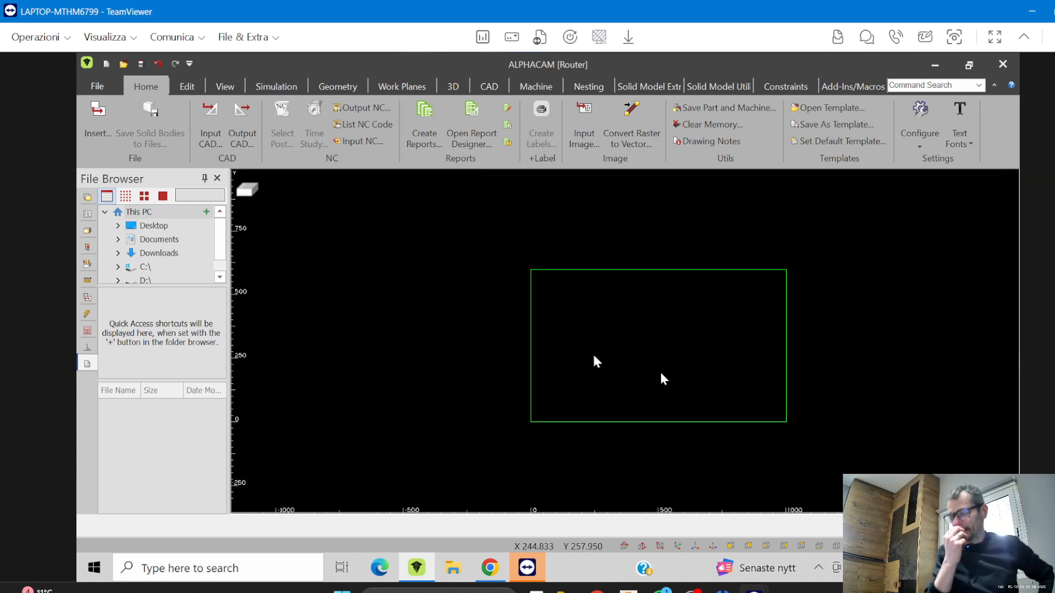
{"action": "scroll", "coordinate": [588, 358], "scroll_direction": "up", "scroll_amount": 1}
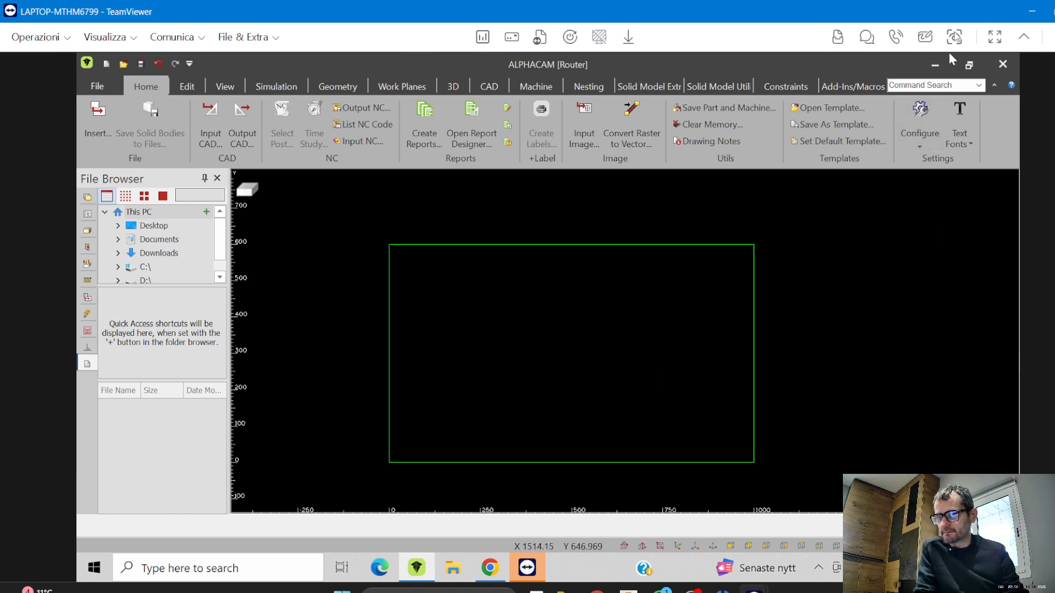
Create a fast work volume around the rectangle with Z Top 20 and Z Bottom 0, using the Top plane as work plane
{"action": "left_click", "coordinate": [453, 88]}
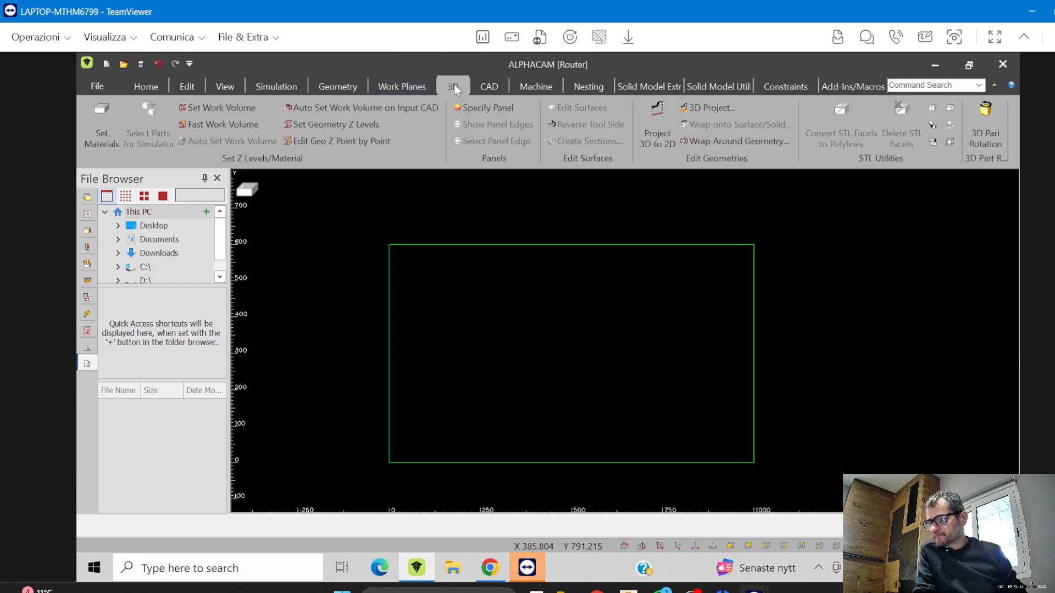
{"action": "left_click", "coordinate": [210, 126]}
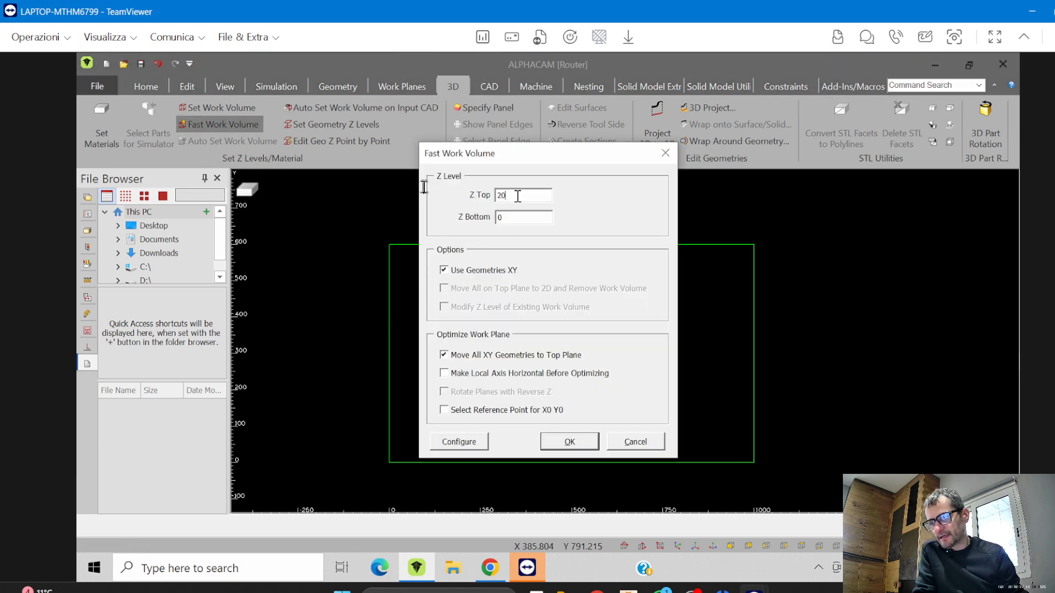
{"action": "double_click", "coordinate": [509, 195]}
{"action": "left_click_drag", "start_coordinate": [520, 160], "coordinate": [223, 112]}
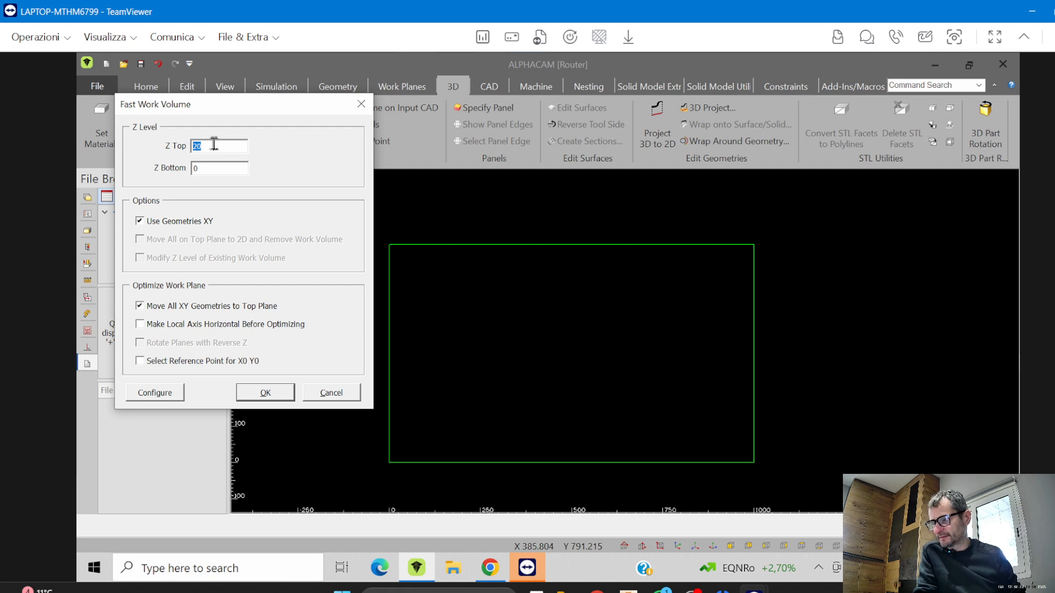
{"action": "left_click", "coordinate": [265, 392]}
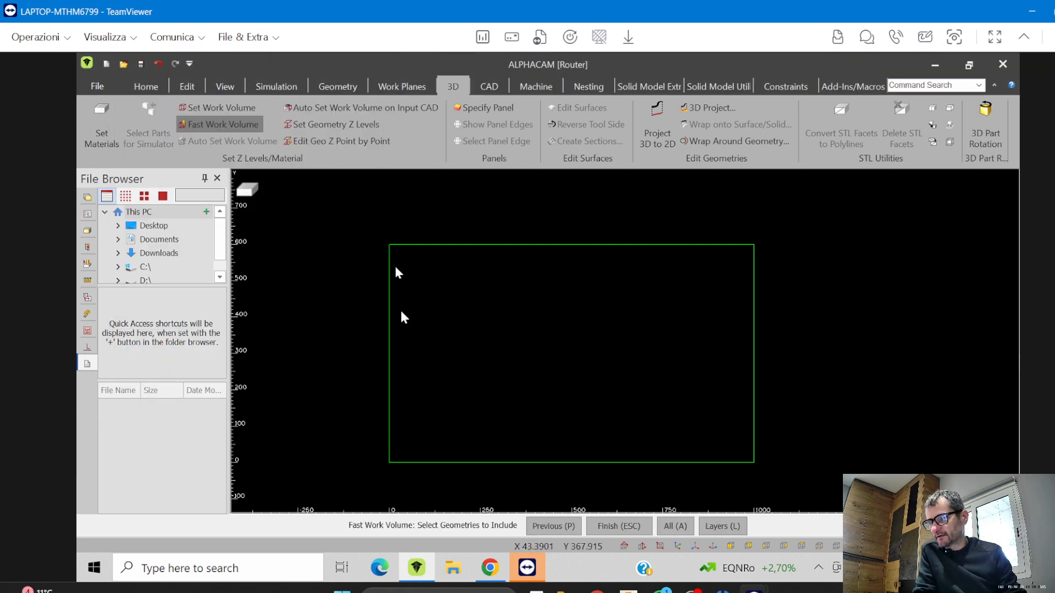
{"action": "left_click", "coordinate": [353, 216]}
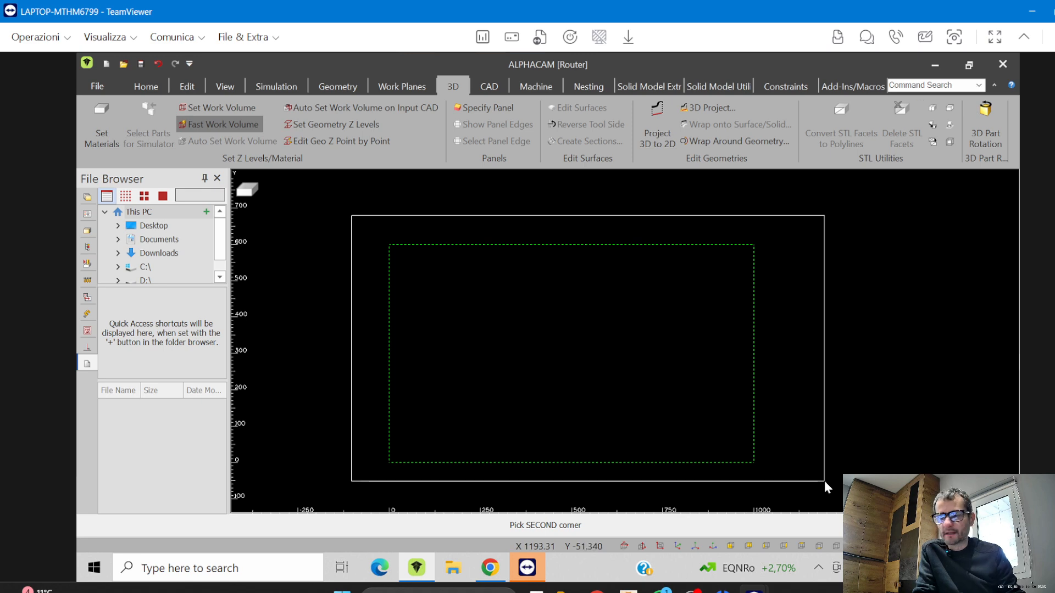
{"action": "left_click", "coordinate": [824, 480]}
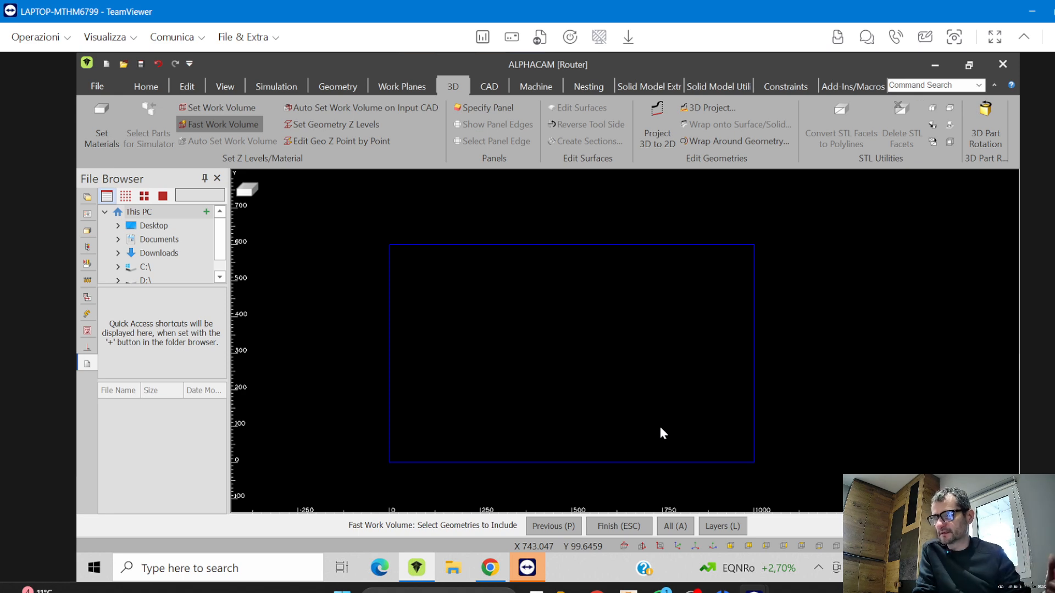
{"action": "key", "text": "Escape"}
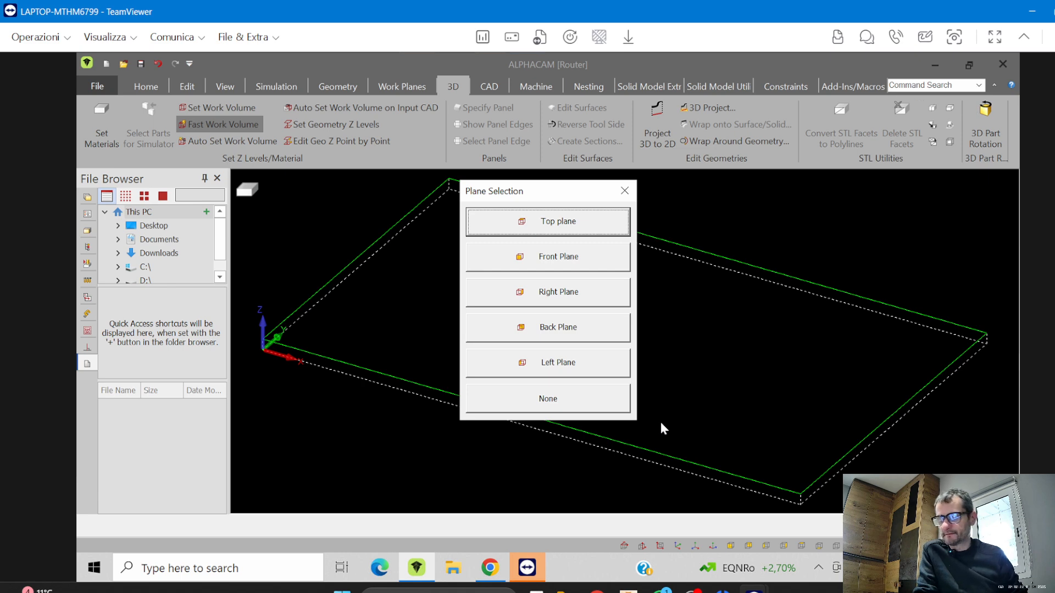
{"action": "left_click", "coordinate": [531, 224]}
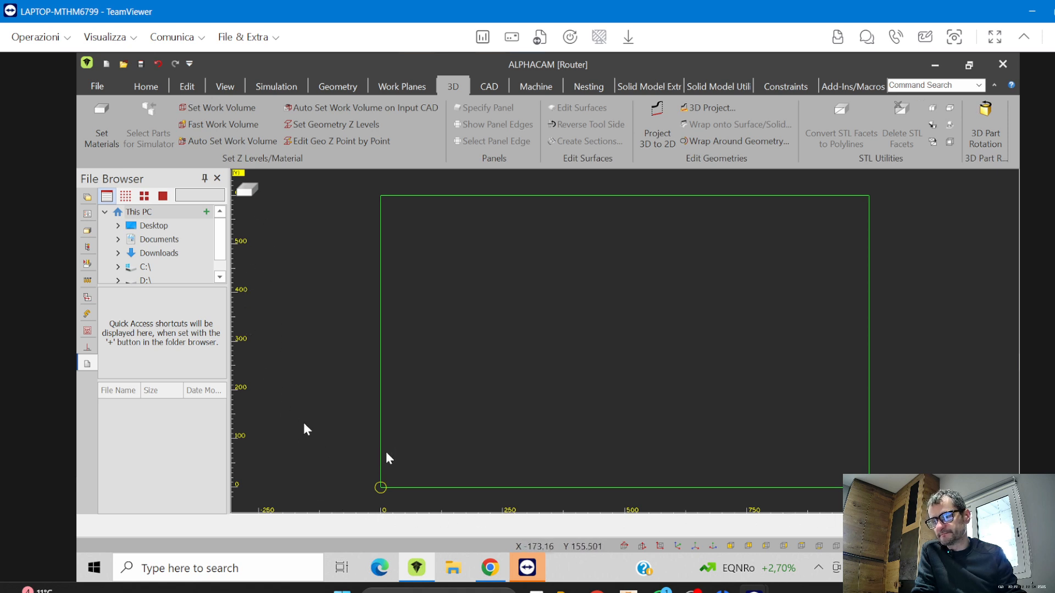
Add a separate Iso view window beside the main drawing view and enlarge the main view
{"action": "left_click", "coordinate": [224, 86]}
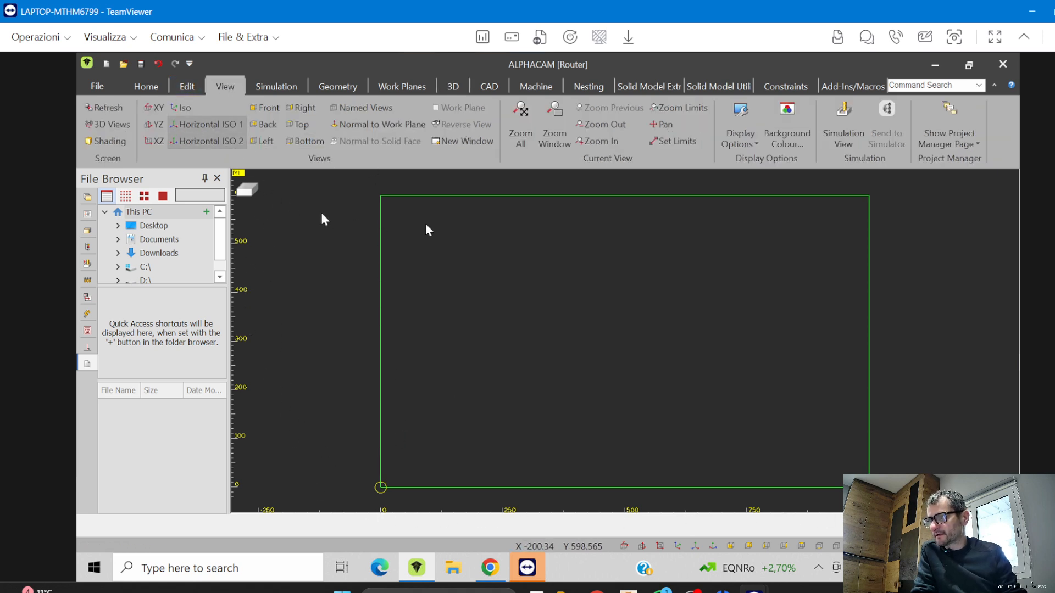
{"action": "left_click", "coordinate": [466, 144]}
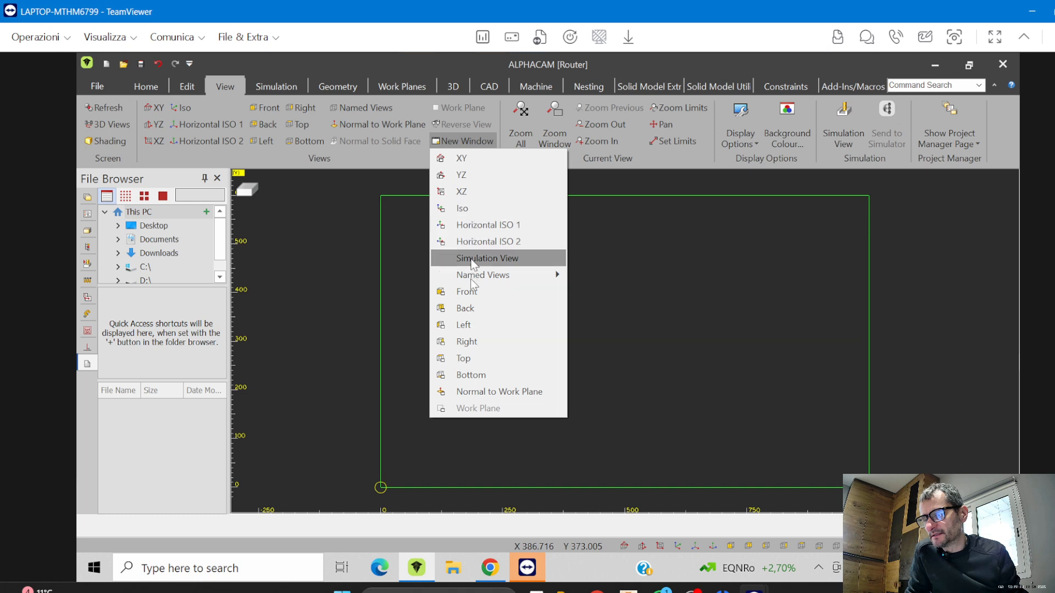
{"action": "left_click", "coordinate": [472, 209]}
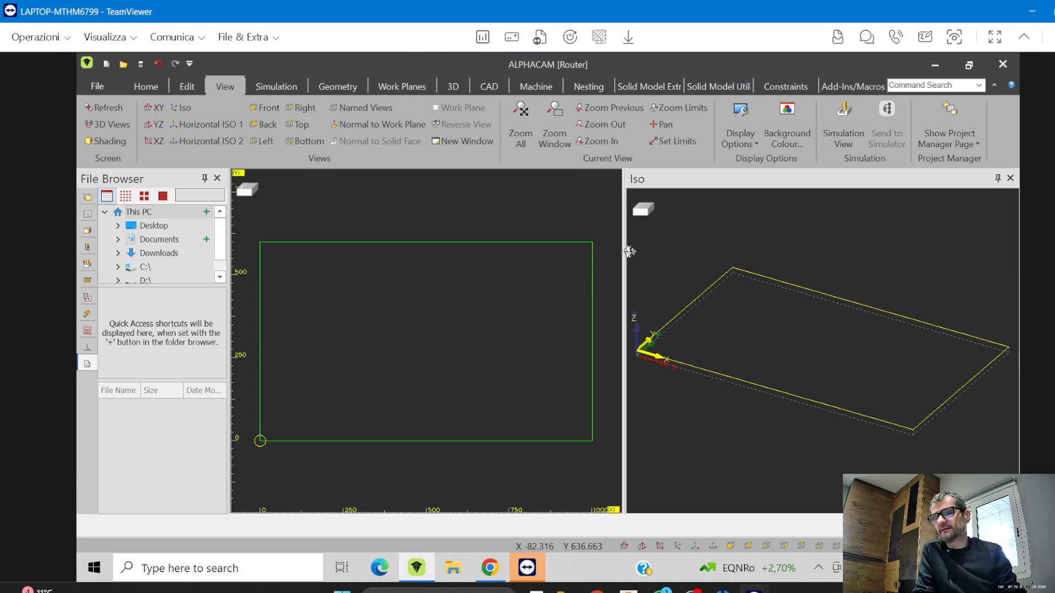
{"action": "left_click_drag", "start_coordinate": [626, 252], "coordinate": [739, 255]}
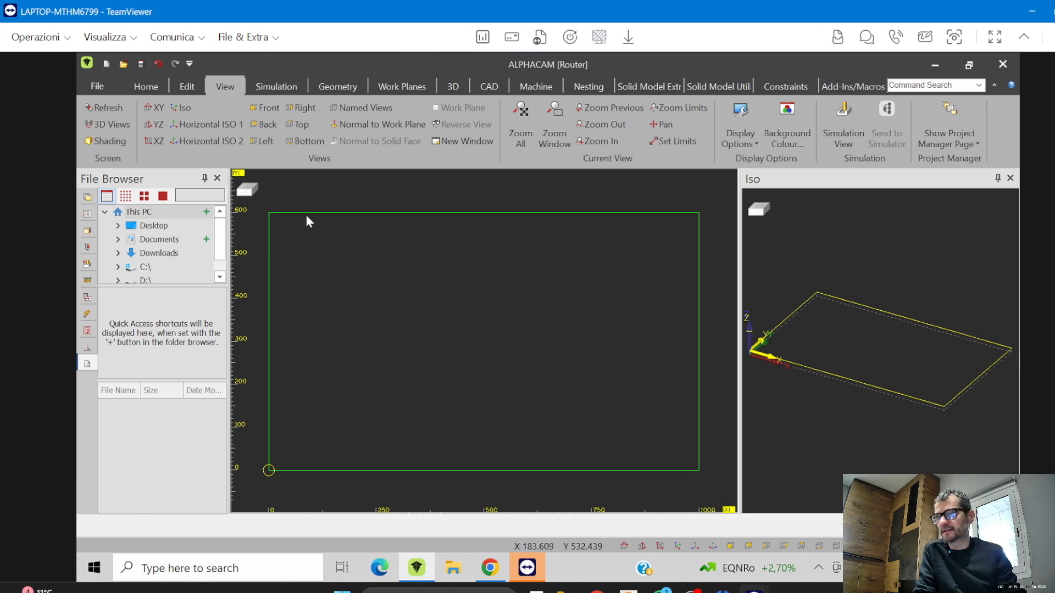
Cycle the active work plane through Right, Back, Left and Front, ending on Top, to compare their axis orientations in the Iso view
{"action": "left_click", "coordinate": [393, 86]}
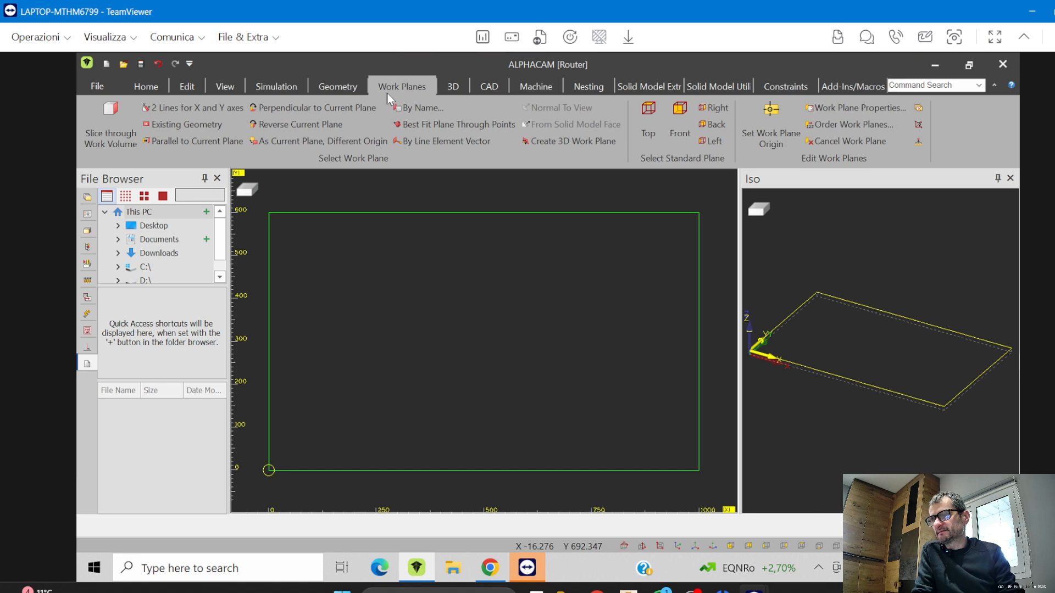
{"action": "left_click", "coordinate": [708, 106]}
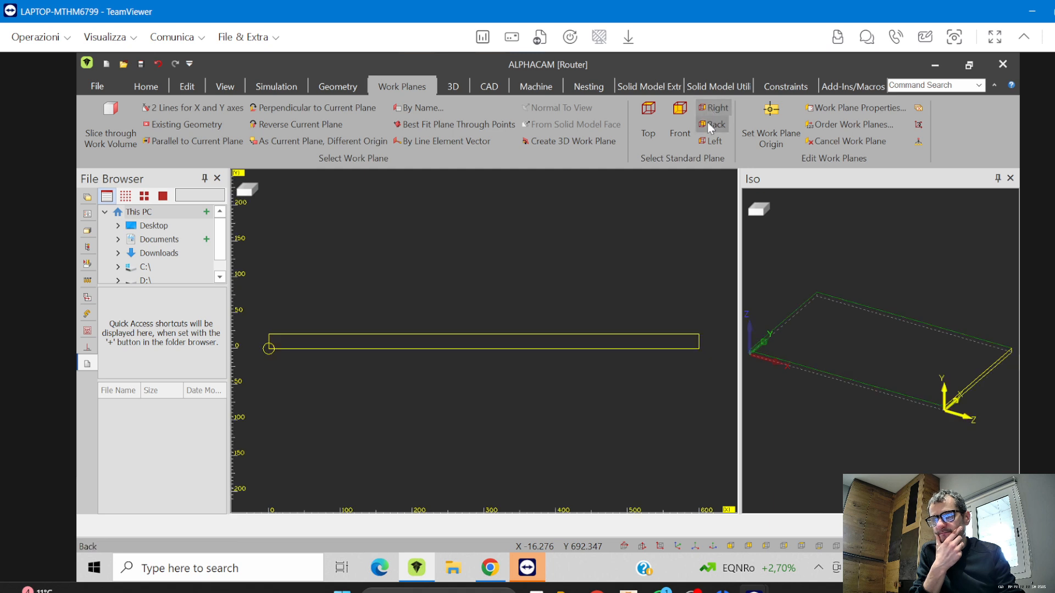
{"action": "left_click", "coordinate": [707, 123]}
{"action": "left_click", "coordinate": [709, 141]}
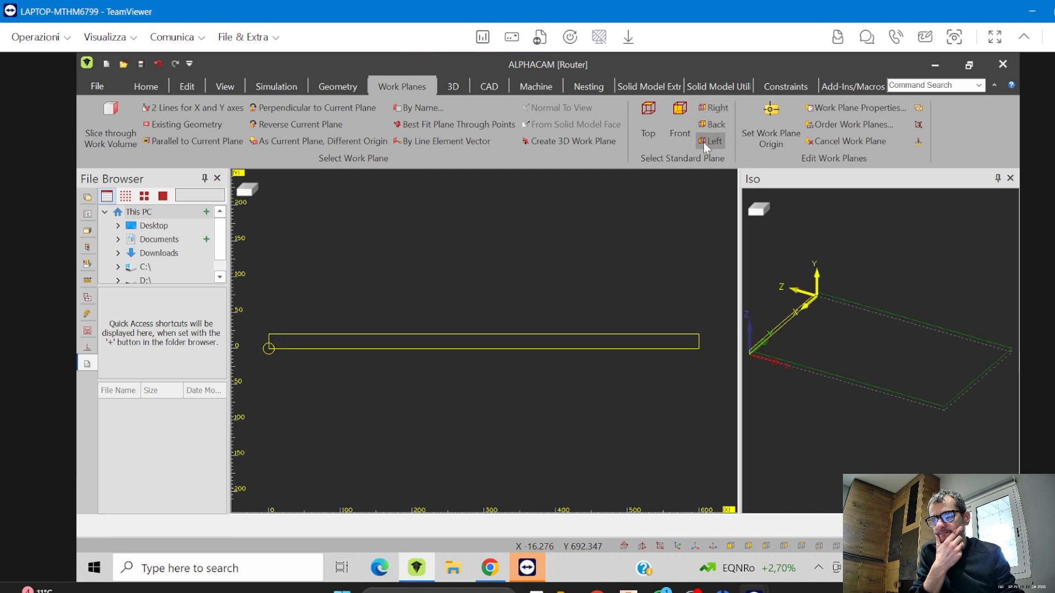
{"action": "left_click", "coordinate": [680, 117]}
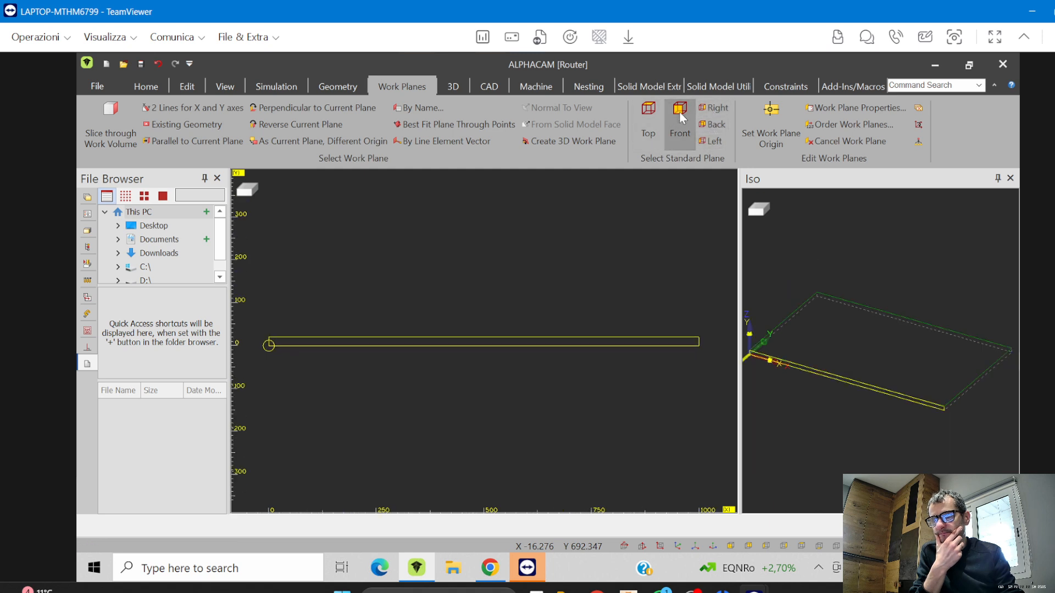
{"action": "left_click", "coordinate": [650, 116]}
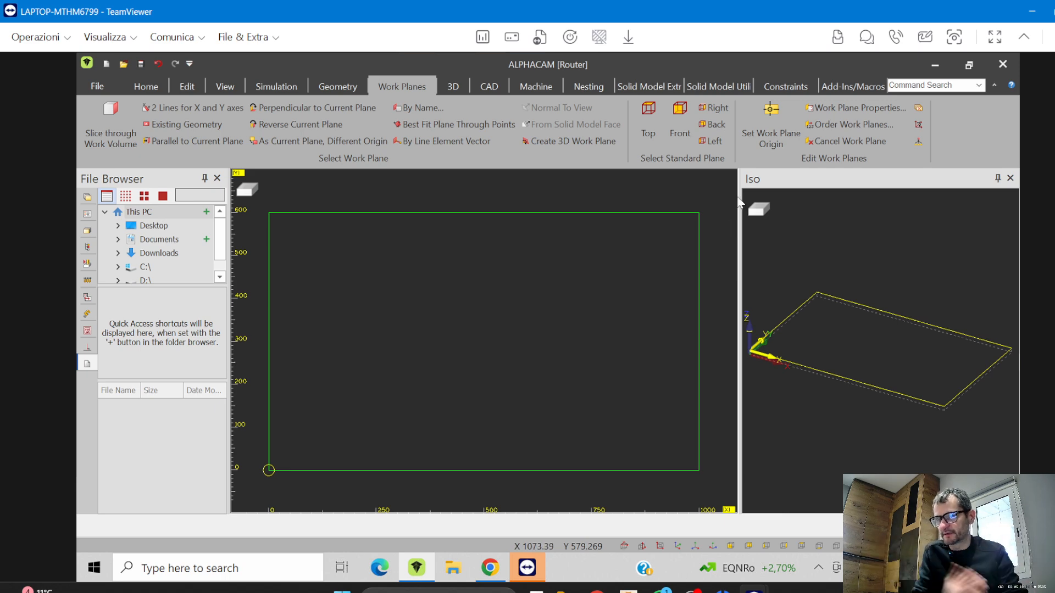
Offset the outer rectangle inward by a distance of 100 as a whole geometry, keeping the original
{"action": "left_click_drag", "start_coordinate": [739, 204], "coordinate": [868, 214]}
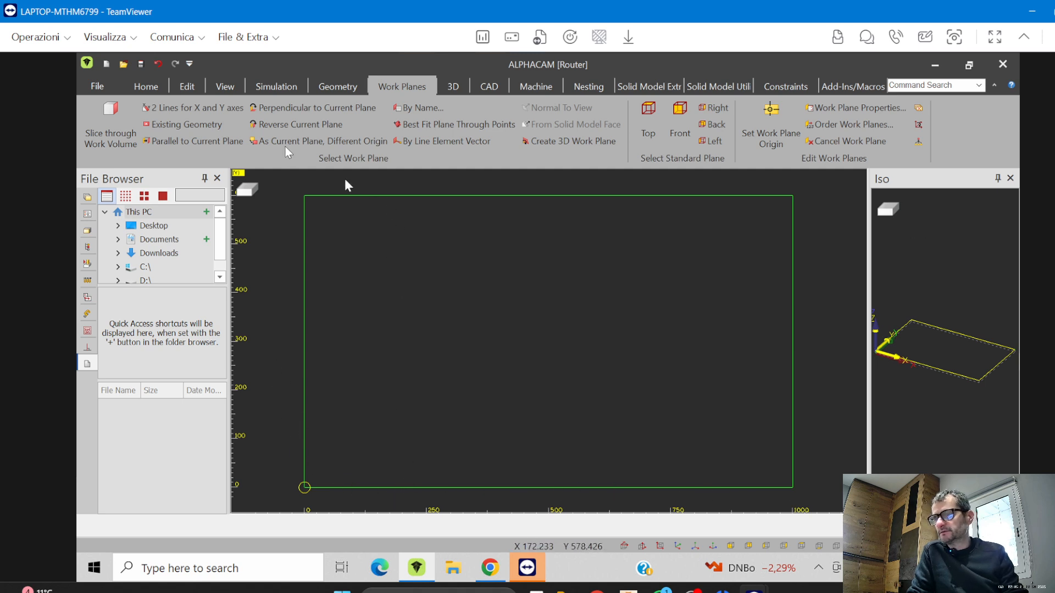
{"action": "left_click", "coordinate": [186, 87]}
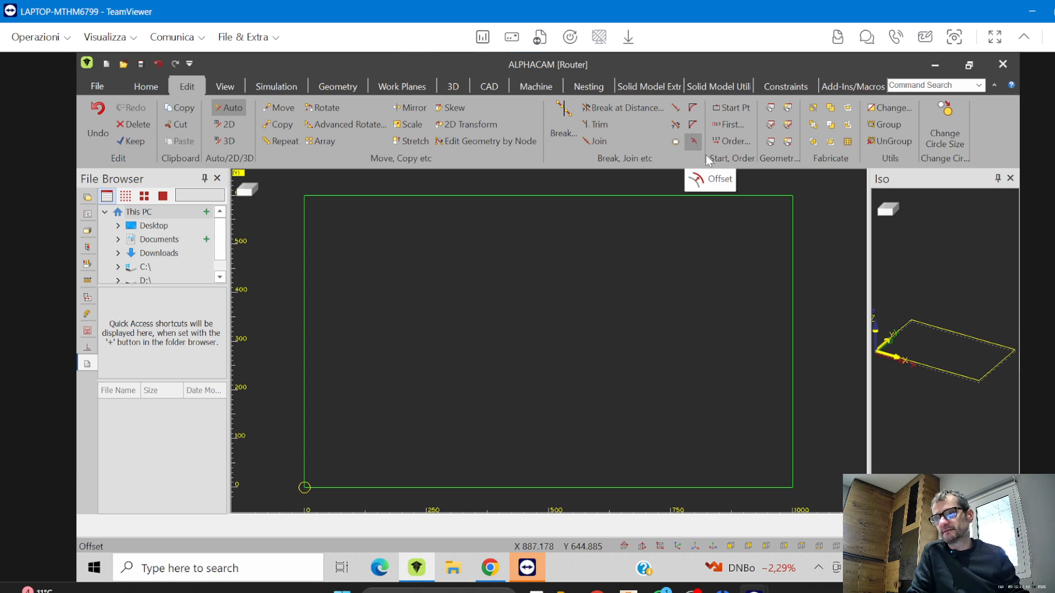
{"action": "left_click", "coordinate": [694, 141]}
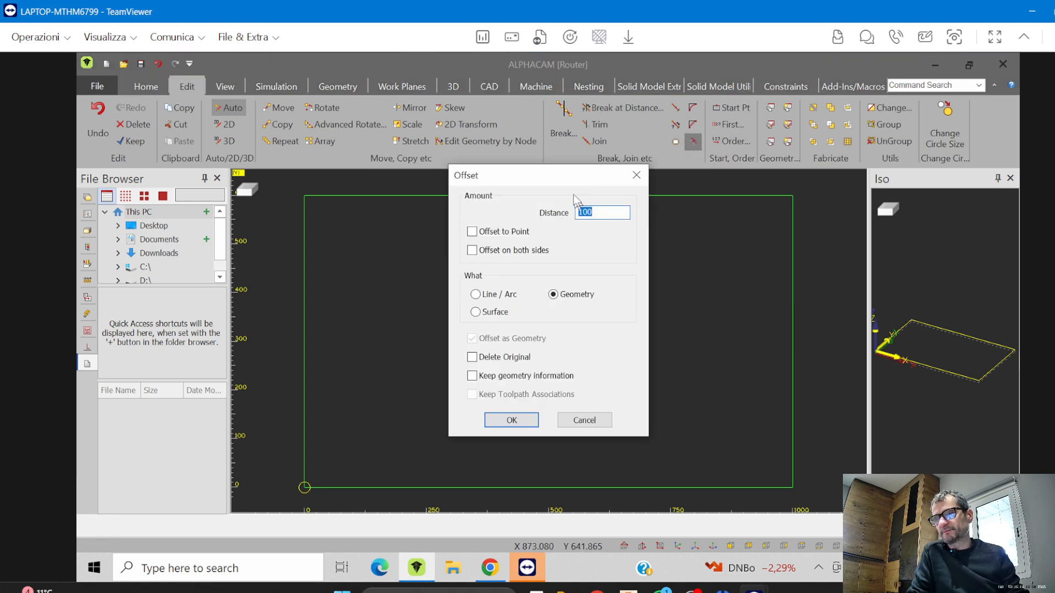
{"action": "left_click_drag", "start_coordinate": [549, 175], "coordinate": [338, 131]}
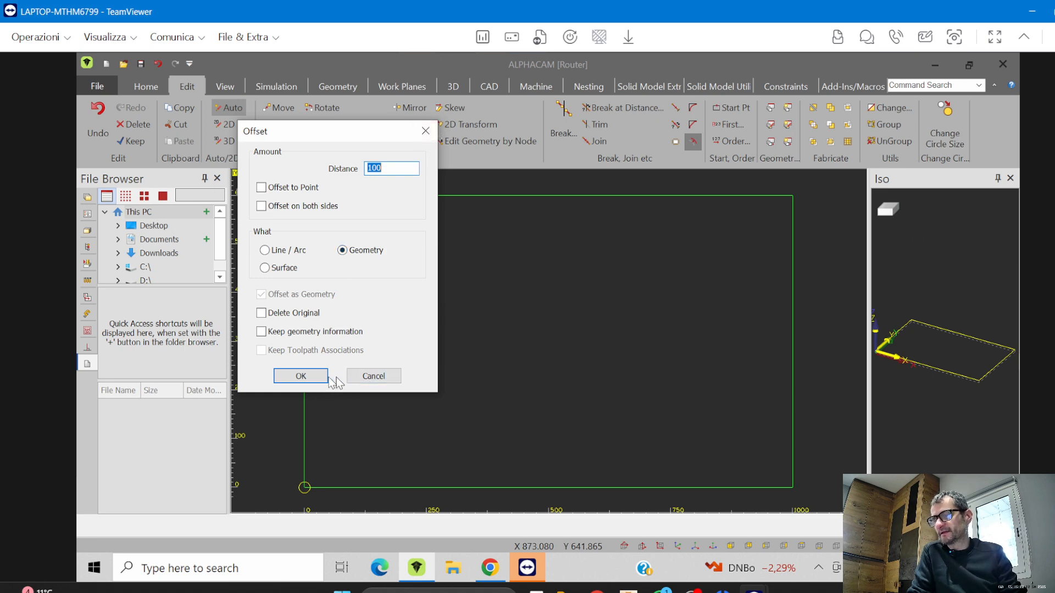
{"action": "left_click", "coordinate": [302, 378]}
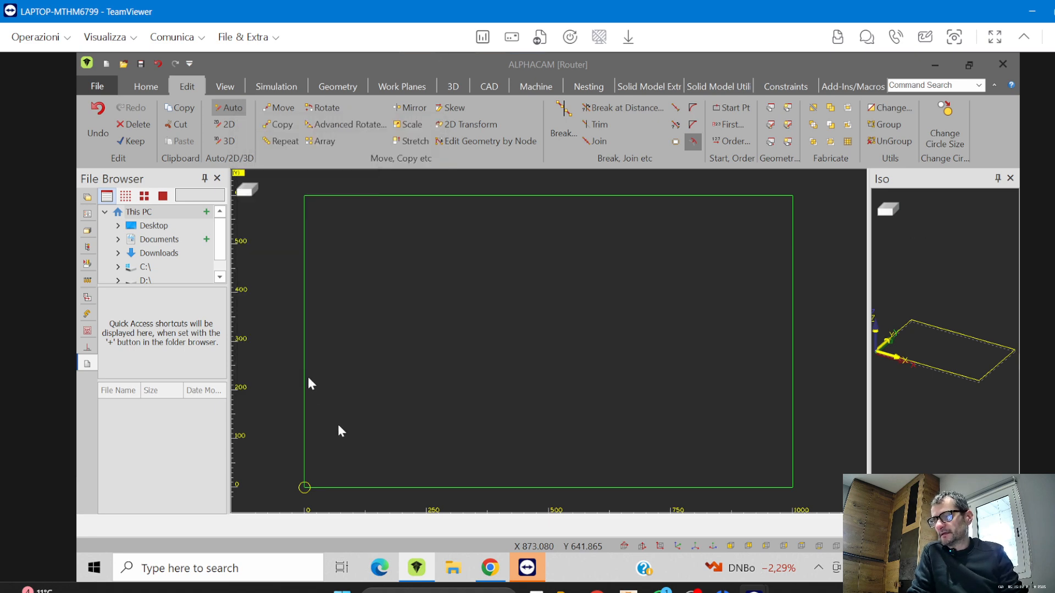
{"action": "left_click", "coordinate": [381, 487]}
{"action": "left_click", "coordinate": [441, 369]}
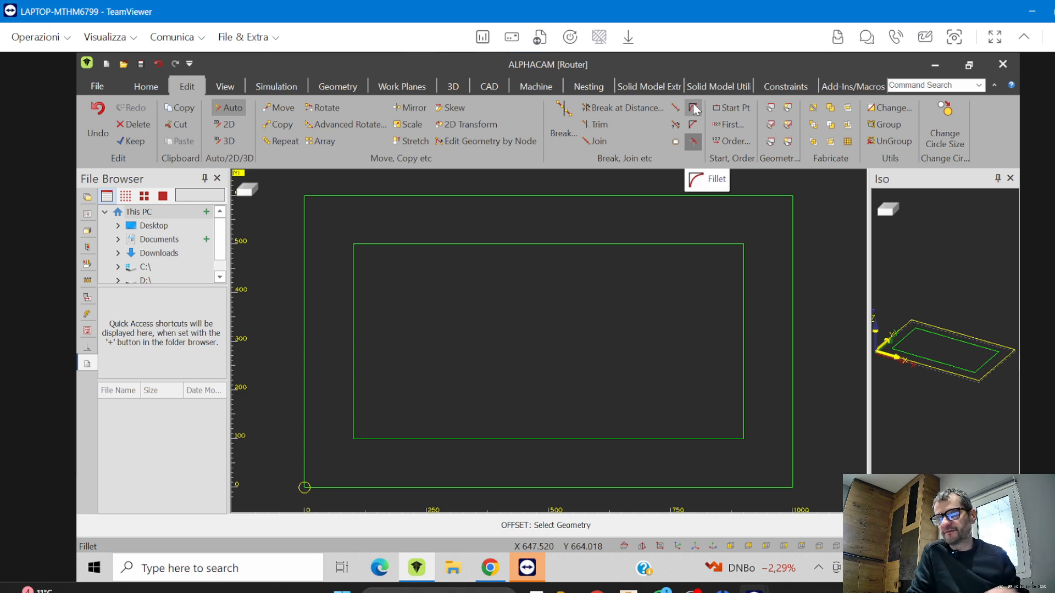
{"action": "key", "text": "ctrl+s"}
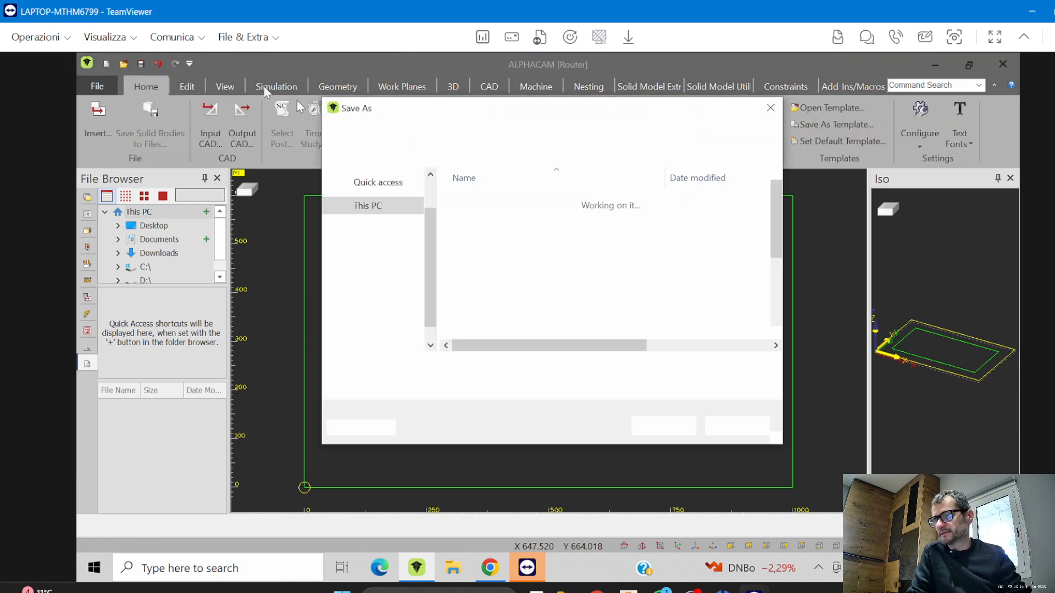
{"action": "key", "text": "Escape"}
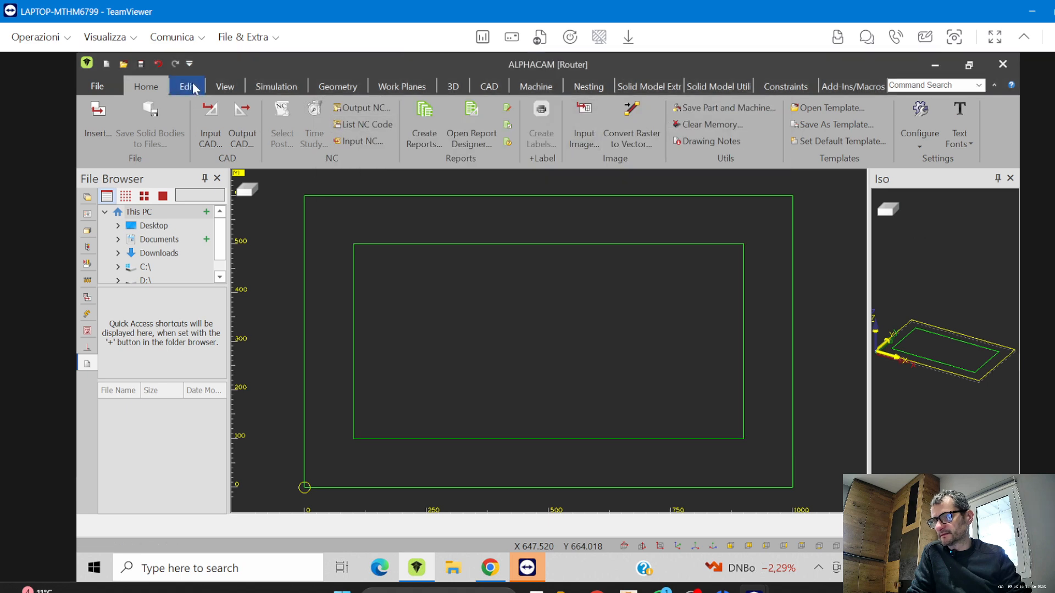
Fillet the inner rectangle's upper-left and lower-right corners with radius 100, using two-element corner selection
{"action": "left_click", "coordinate": [693, 107]}
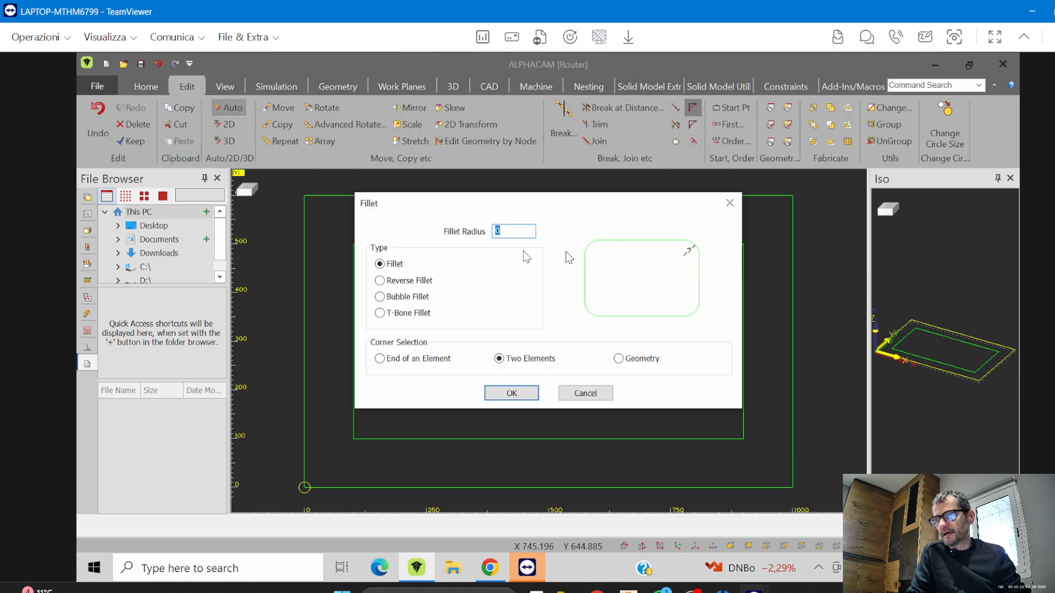
{"action": "type", "text": "100"}
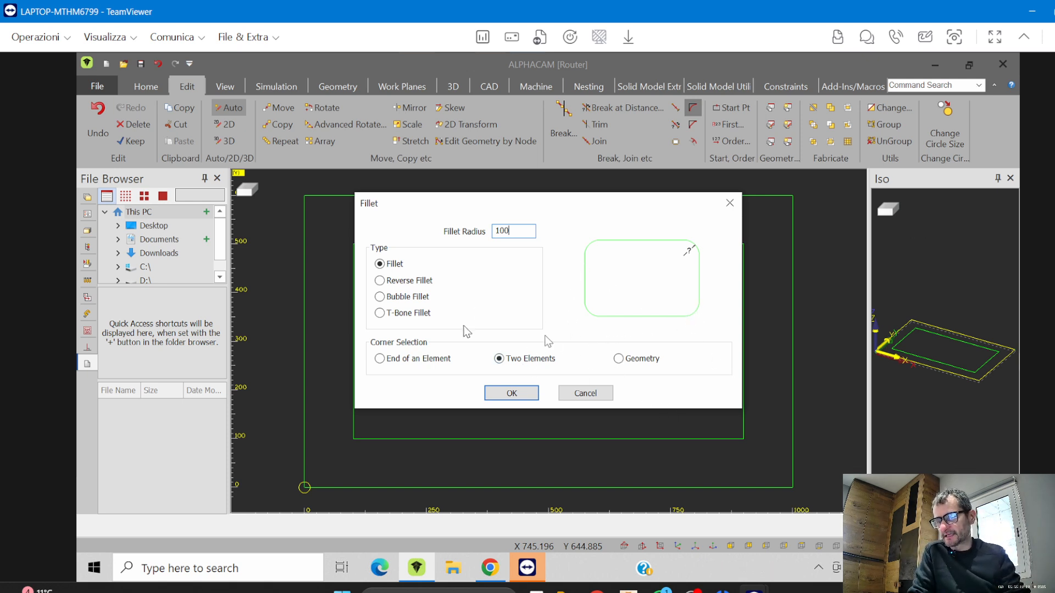
{"action": "left_click", "coordinate": [505, 395]}
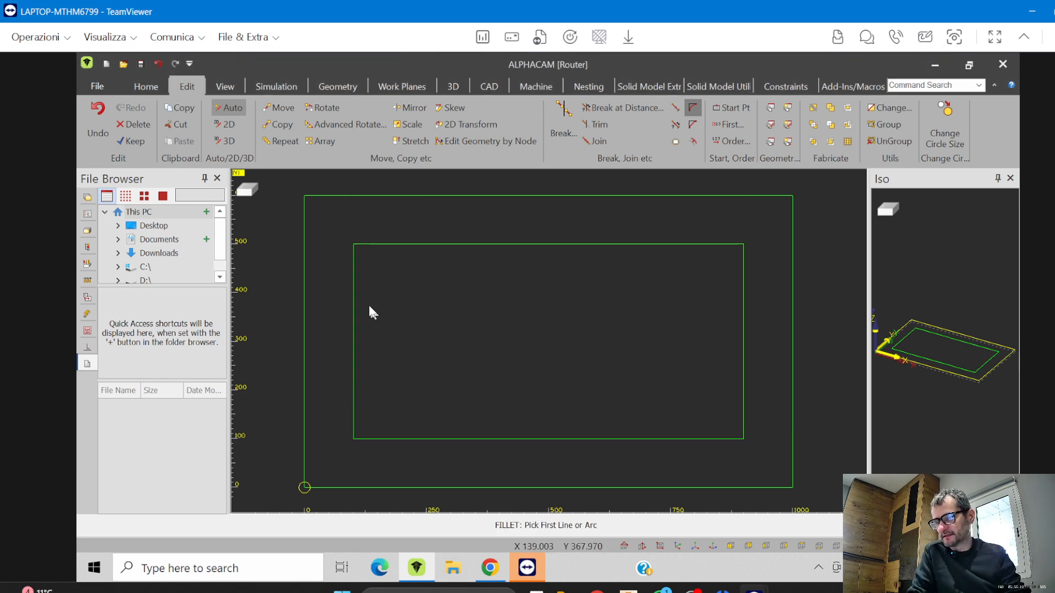
{"action": "left_click", "coordinate": [352, 289]}
{"action": "left_click", "coordinate": [417, 245]}
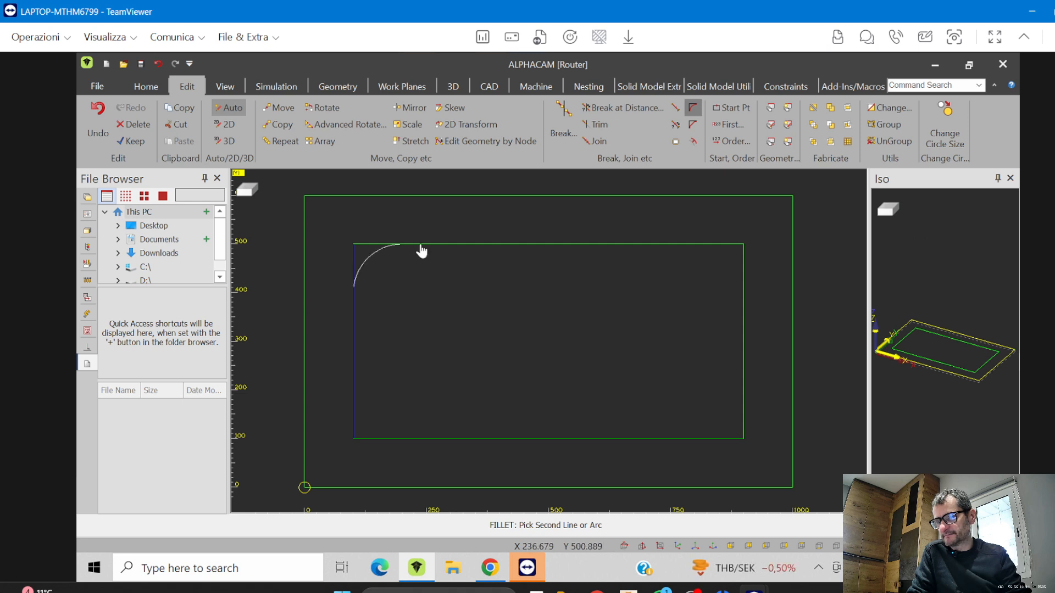
{"action": "left_click", "coordinate": [733, 439]}
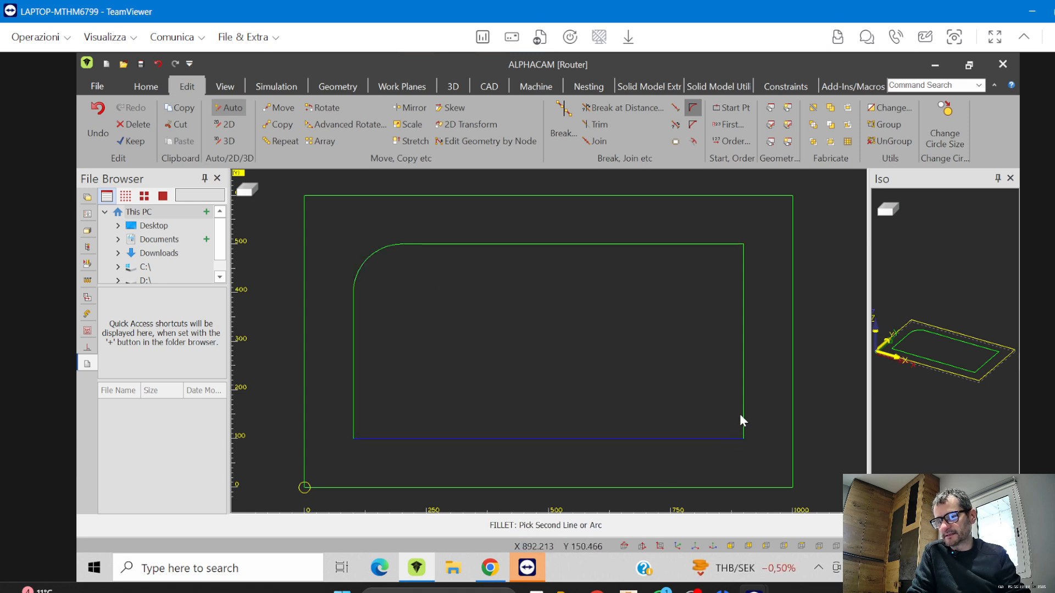
{"action": "left_click", "coordinate": [743, 414]}
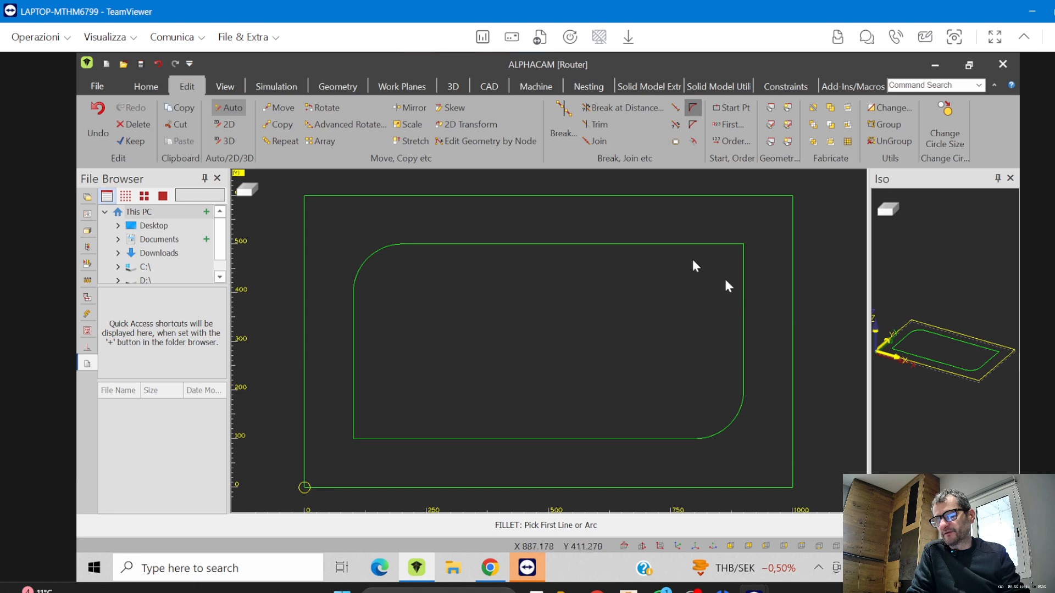
Chamfer the inner rectangle's upper-right corner with first and second distances of 100, using two-element corner selection
{"action": "left_click", "coordinate": [693, 125]}
{"action": "type", "text": "100"}
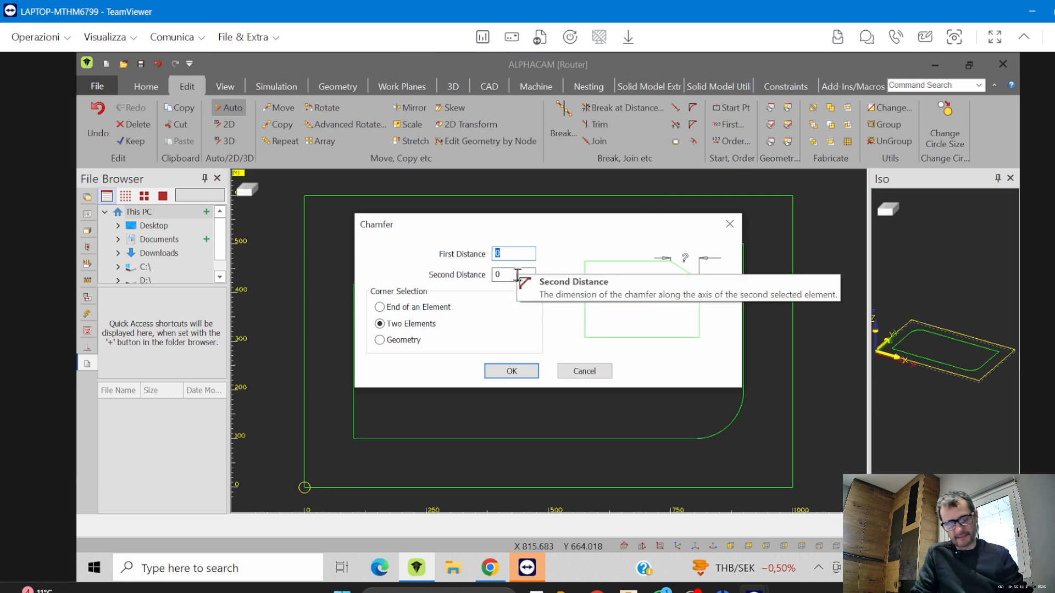
{"action": "key", "text": "Tab"}
{"action": "type", "text": "100"}
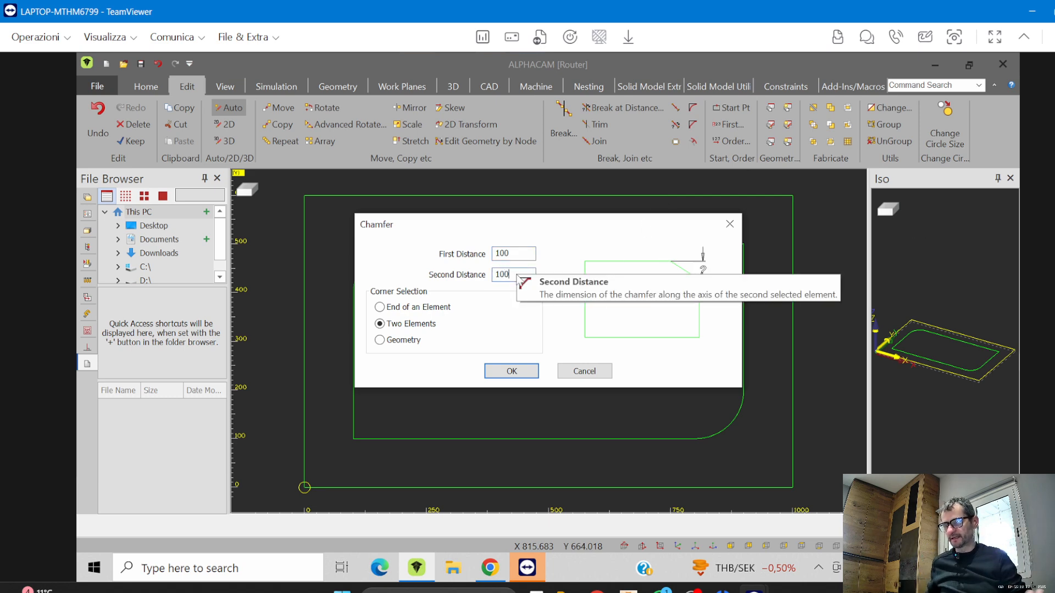
{"action": "left_click", "coordinate": [528, 371]}
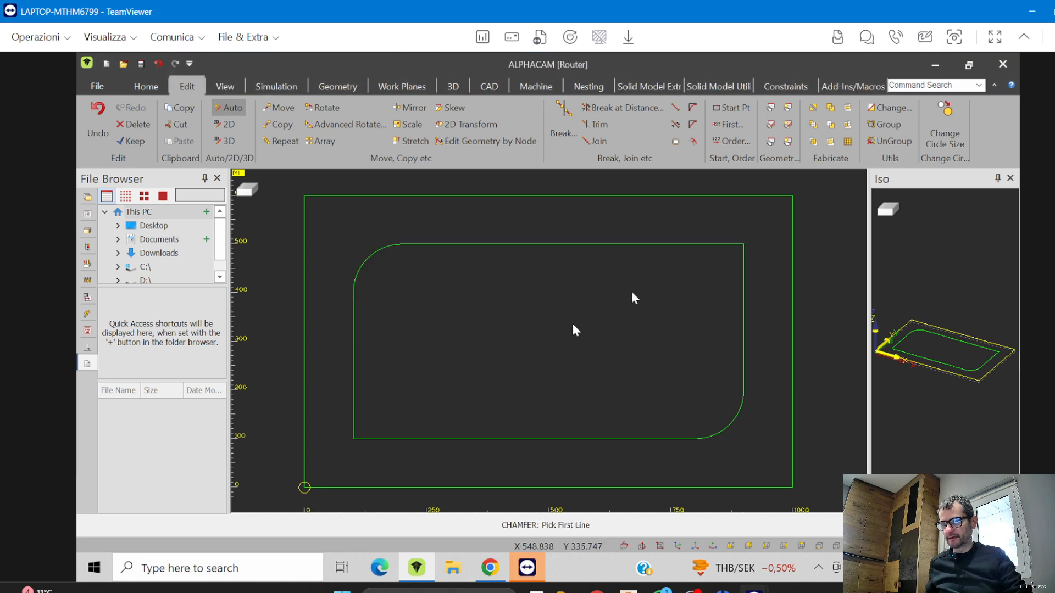
{"action": "left_click", "coordinate": [716, 244]}
{"action": "left_click", "coordinate": [744, 288]}
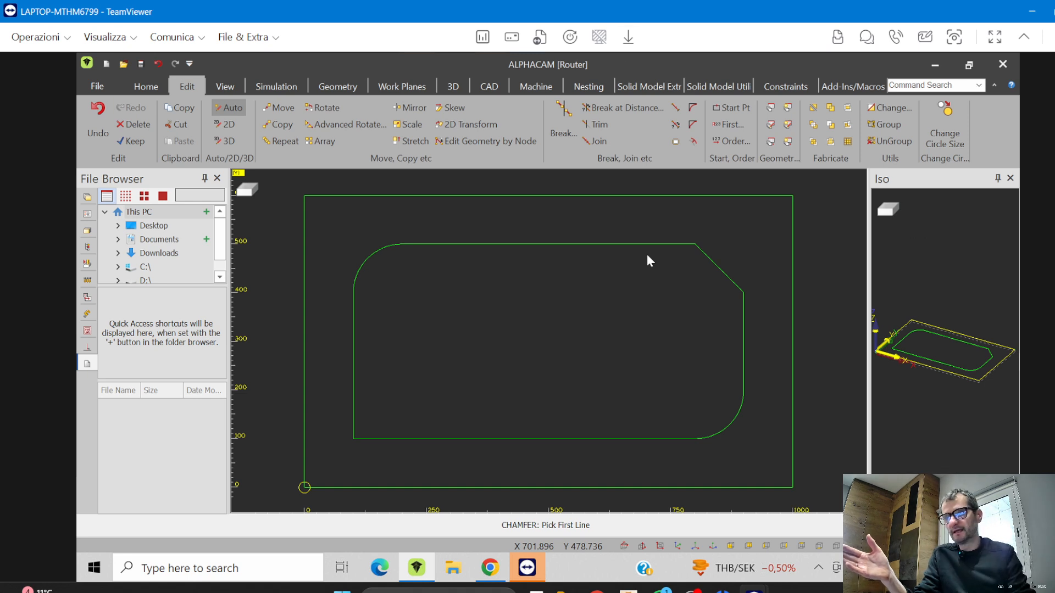
Open the router tool library and preview several tools, including User - Engrave, User - Waisted Side and Tpa_JustTest
{"action": "left_click", "coordinate": [536, 88]}
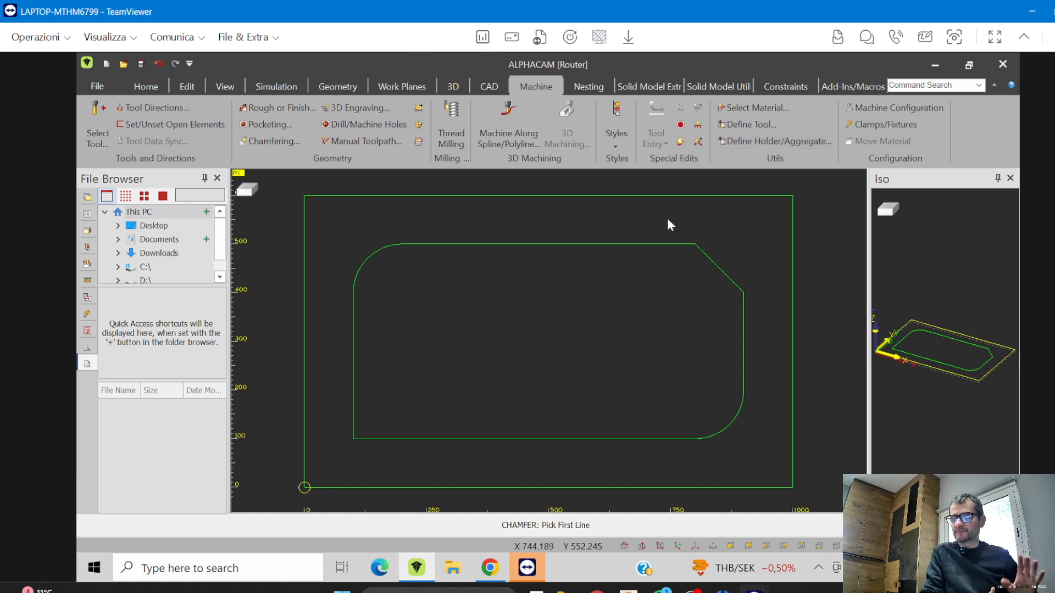
{"action": "left_click", "coordinate": [94, 113]}
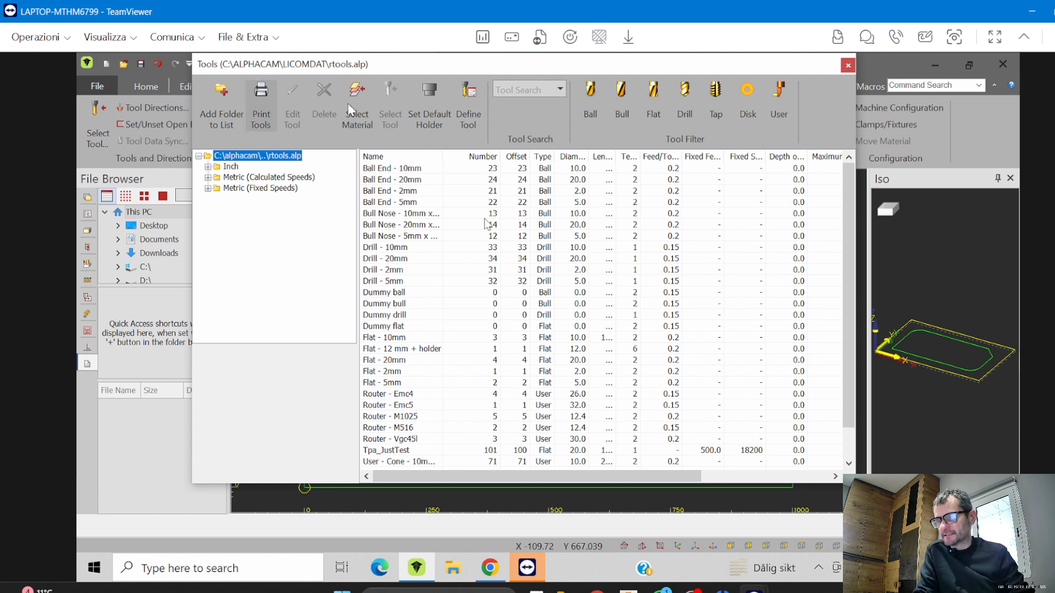
{"action": "left_click", "coordinate": [424, 248]}
{"action": "left_click_drag", "start_coordinate": [378, 328], "coordinate": [392, 455]}
{"action": "scroll", "coordinate": [411, 441], "scroll_direction": "down", "scroll_amount": 1}
{"action": "left_click", "coordinate": [409, 439]}
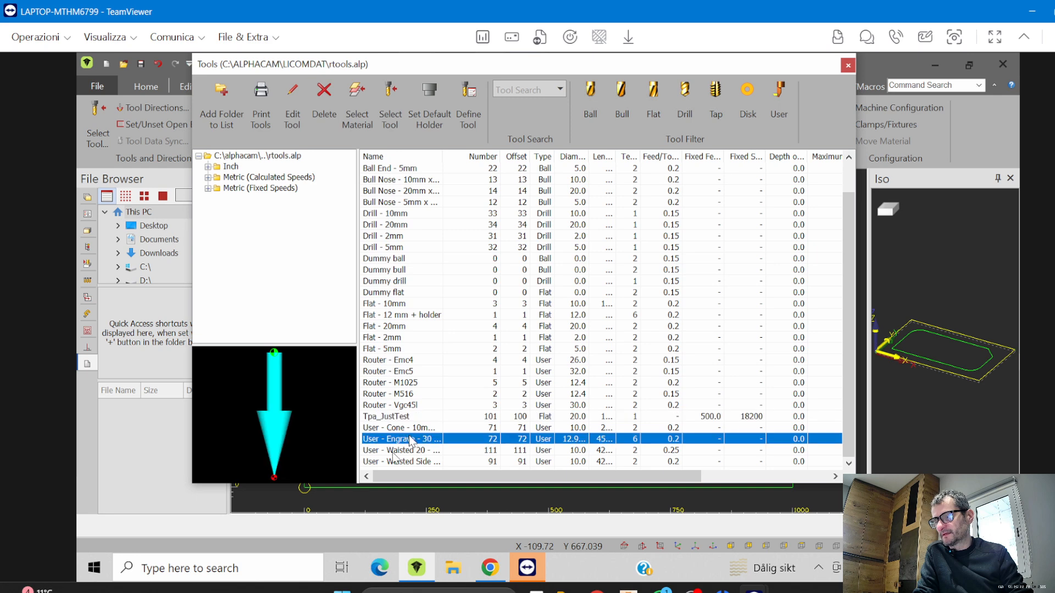
{"action": "left_click", "coordinate": [398, 463]}
{"action": "left_click", "coordinate": [406, 439]}
{"action": "left_click", "coordinate": [405, 417]}
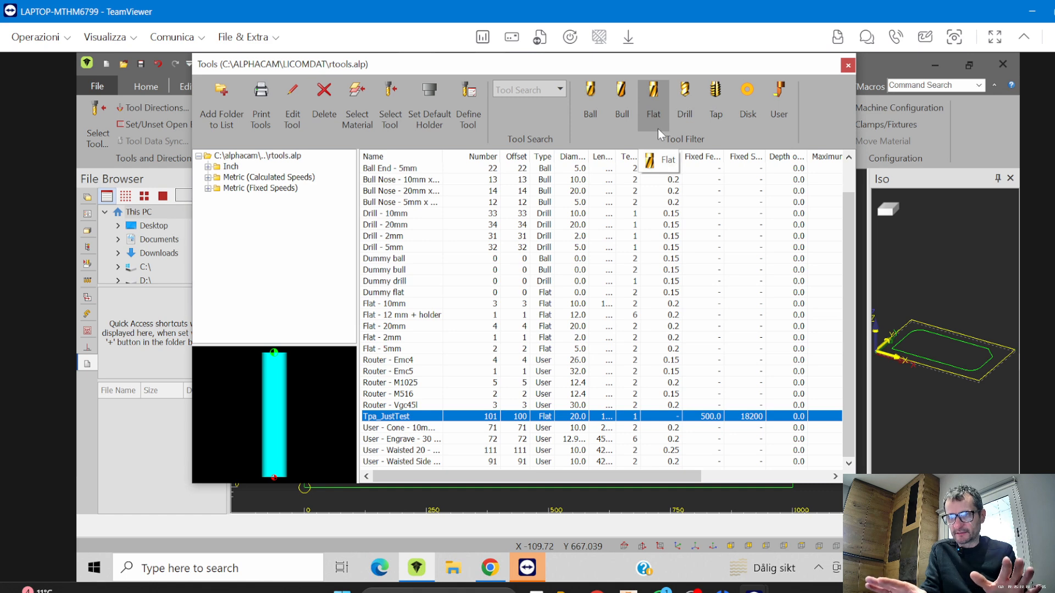
Filter the tool library to drills, preview the 10mm, 2mm and dummy drills, and clear the filter
{"action": "left_click", "coordinate": [684, 111]}
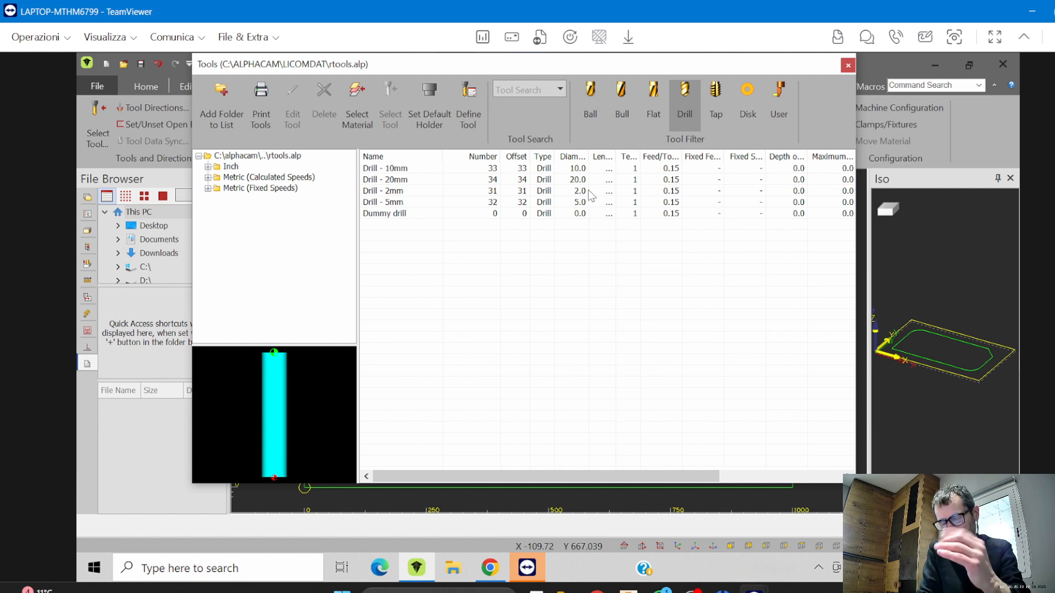
{"action": "left_click", "coordinate": [408, 170]}
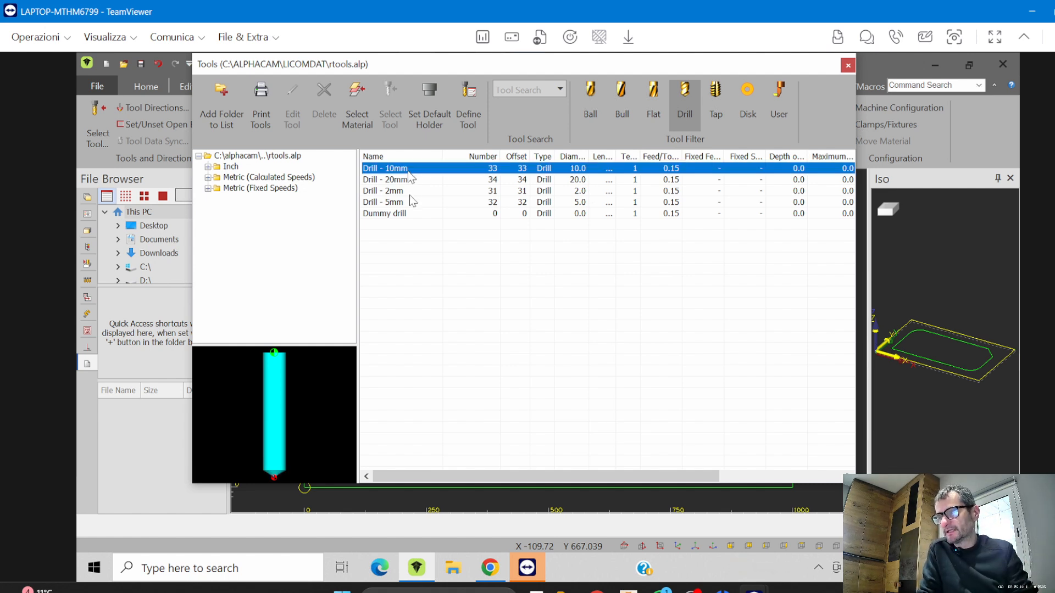
{"action": "left_click", "coordinate": [405, 213]}
{"action": "left_click", "coordinate": [402, 190]}
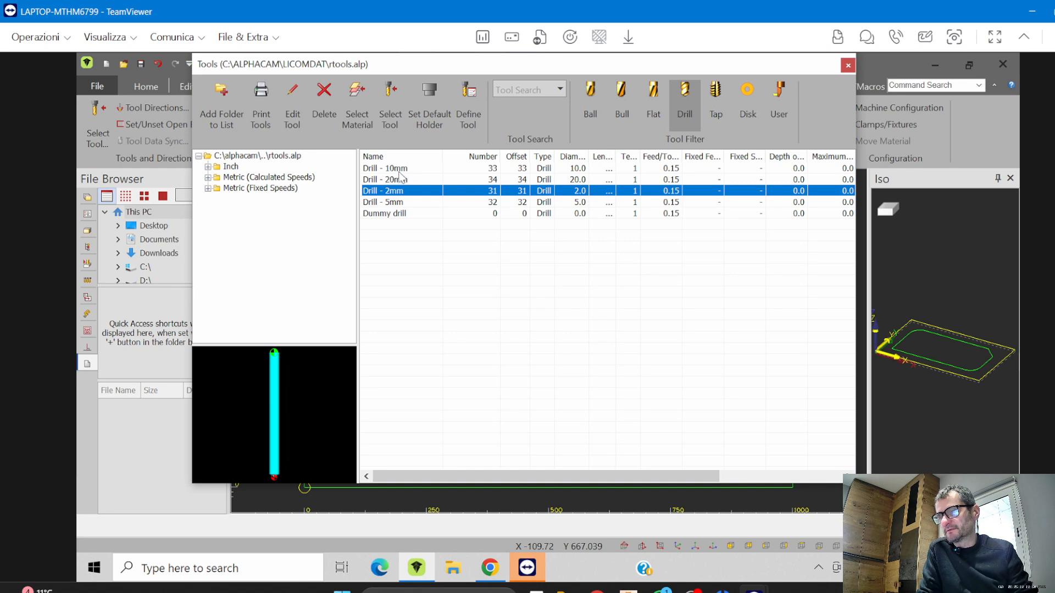
{"action": "left_click", "coordinate": [399, 169]}
{"action": "left_click", "coordinate": [400, 192]}
{"action": "left_click", "coordinate": [415, 214]}
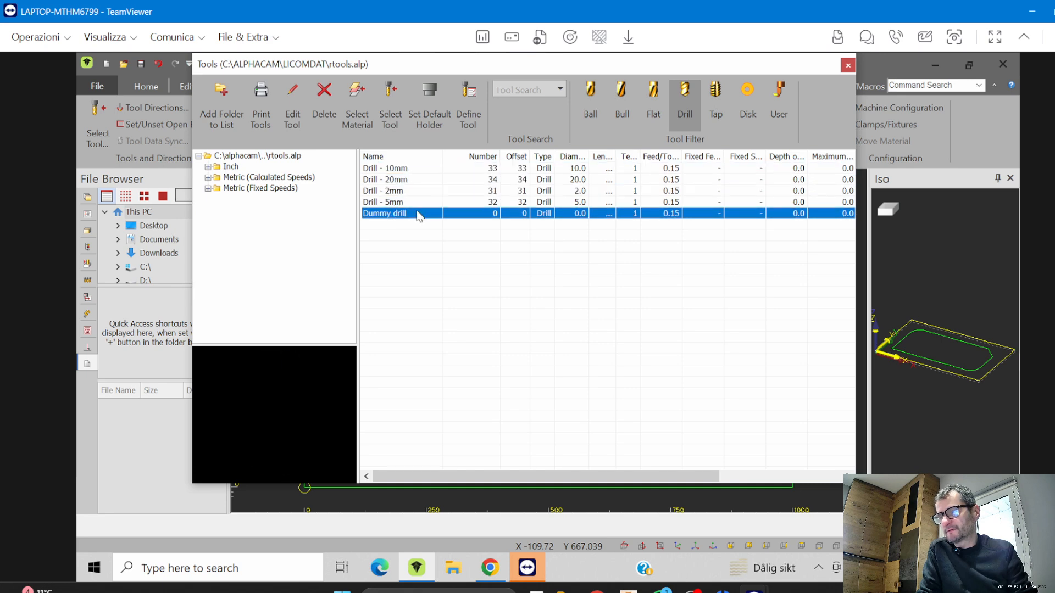
{"action": "left_click", "coordinate": [678, 118]}
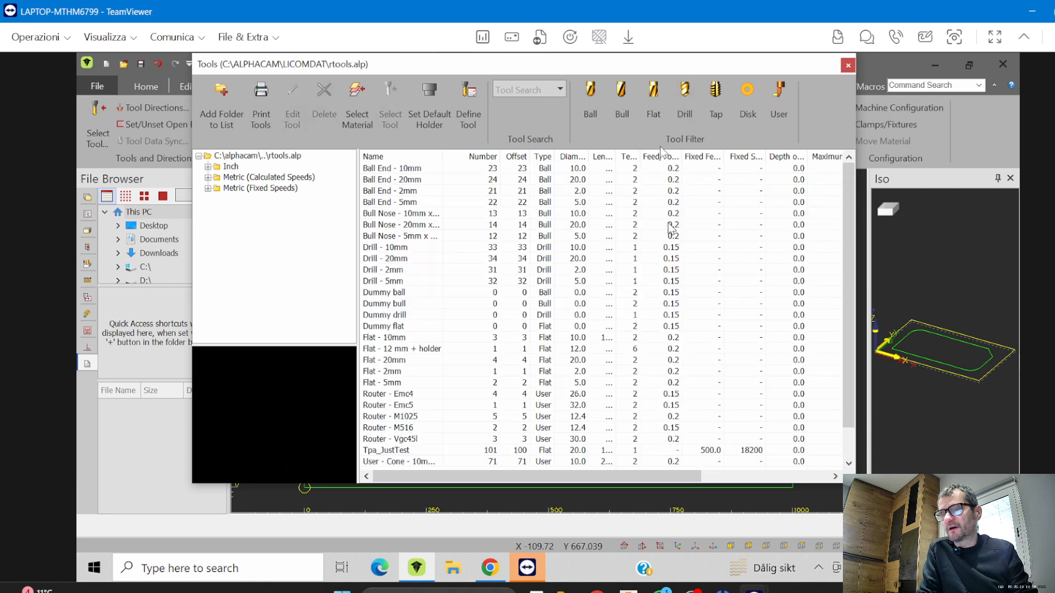
Filter the tool library to flat tools, widen the Diameter column and select the Tpa_JustTest tool for machining
{"action": "left_click", "coordinate": [653, 118]}
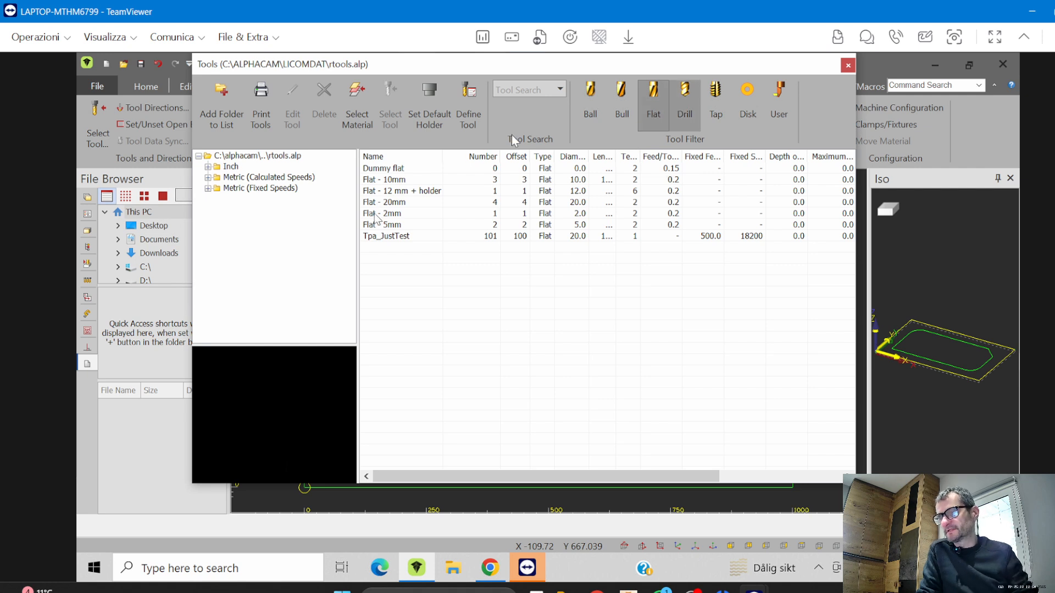
{"action": "left_click", "coordinate": [400, 237]}
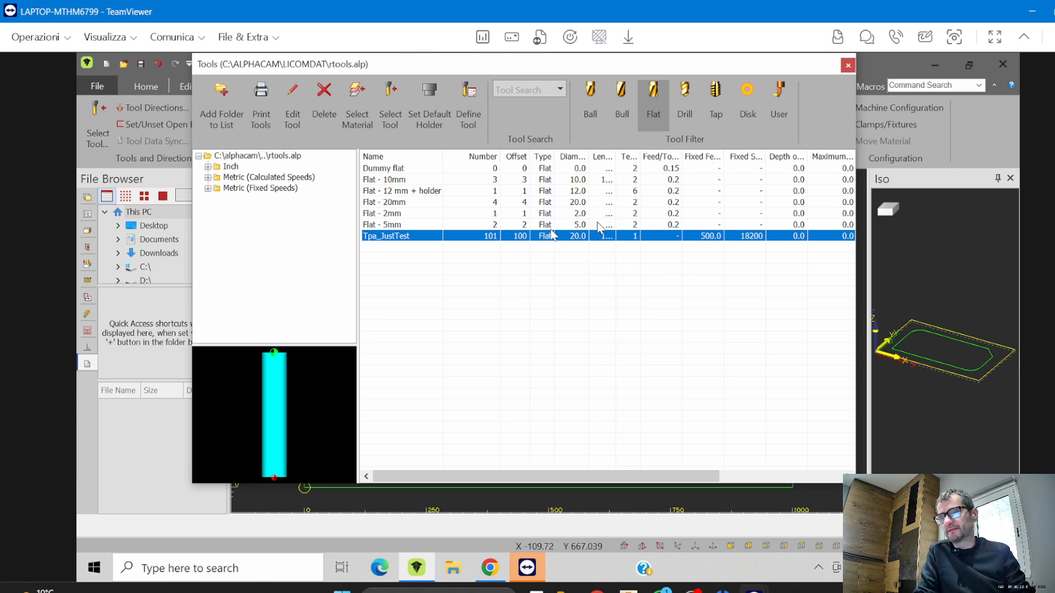
{"action": "left_click_drag", "start_coordinate": [589, 156], "coordinate": [606, 156]}
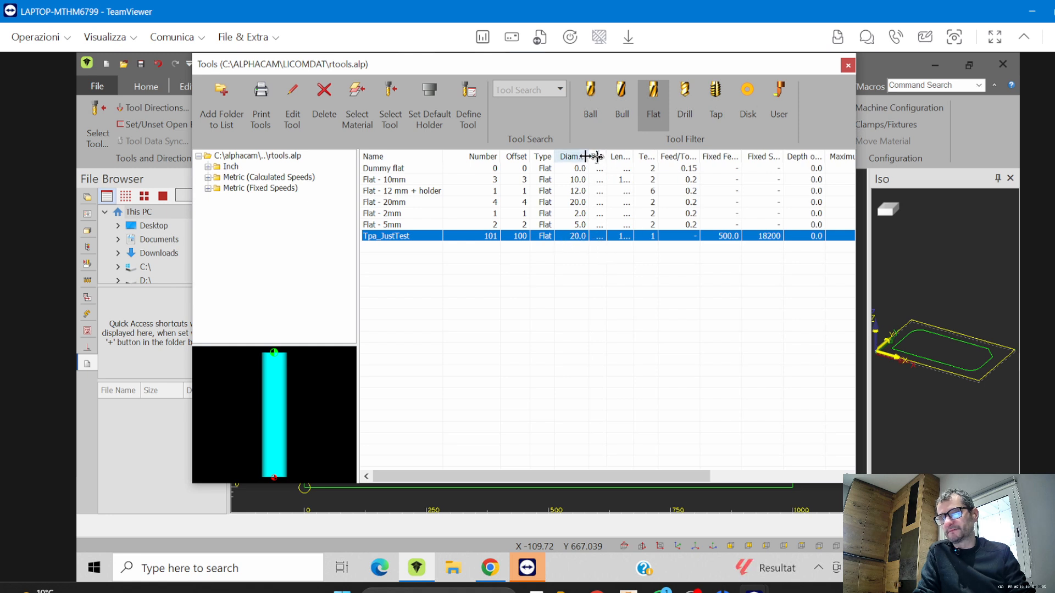
{"action": "left_click_drag", "start_coordinate": [589, 157], "coordinate": [609, 156]}
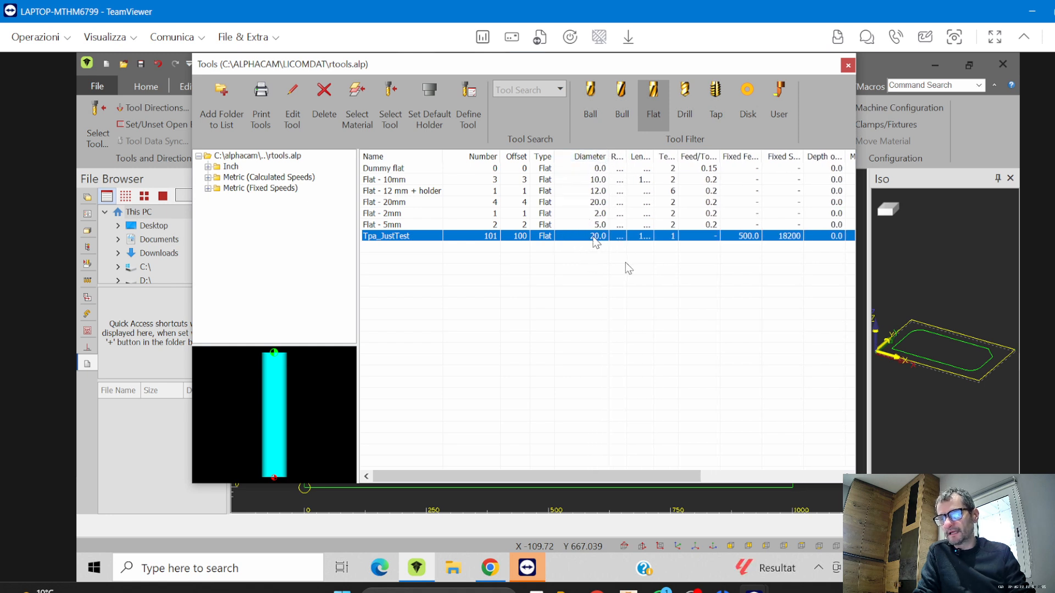
{"action": "double_click", "coordinate": [412, 239]}
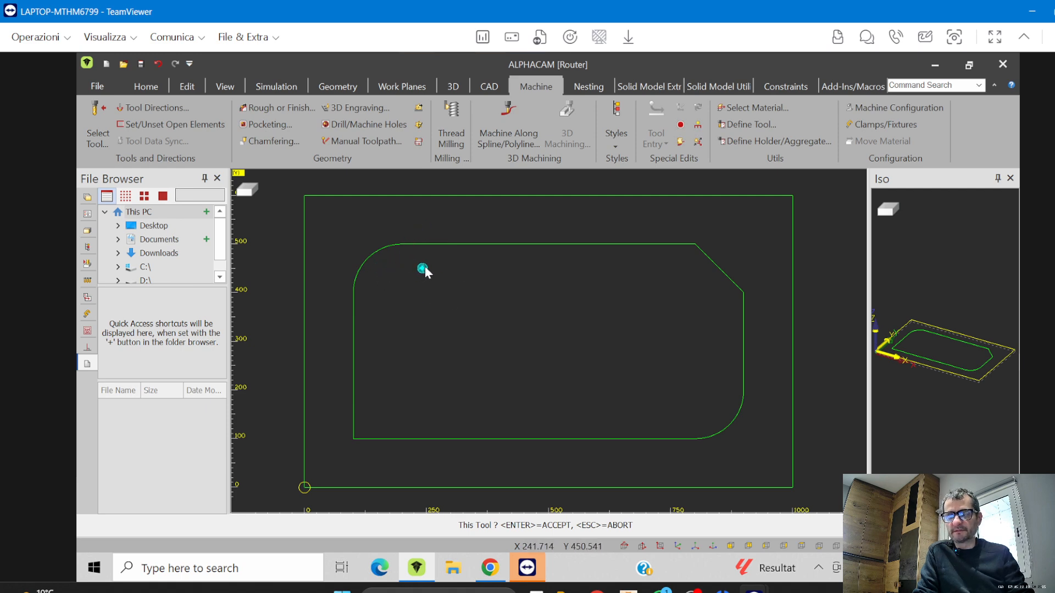
Compare the tool's footprint with the inner geometry around its chamfered corner, and accept the tool
{"action": "scroll", "coordinate": [714, 237], "scroll_direction": "down", "scroll_amount": 2}
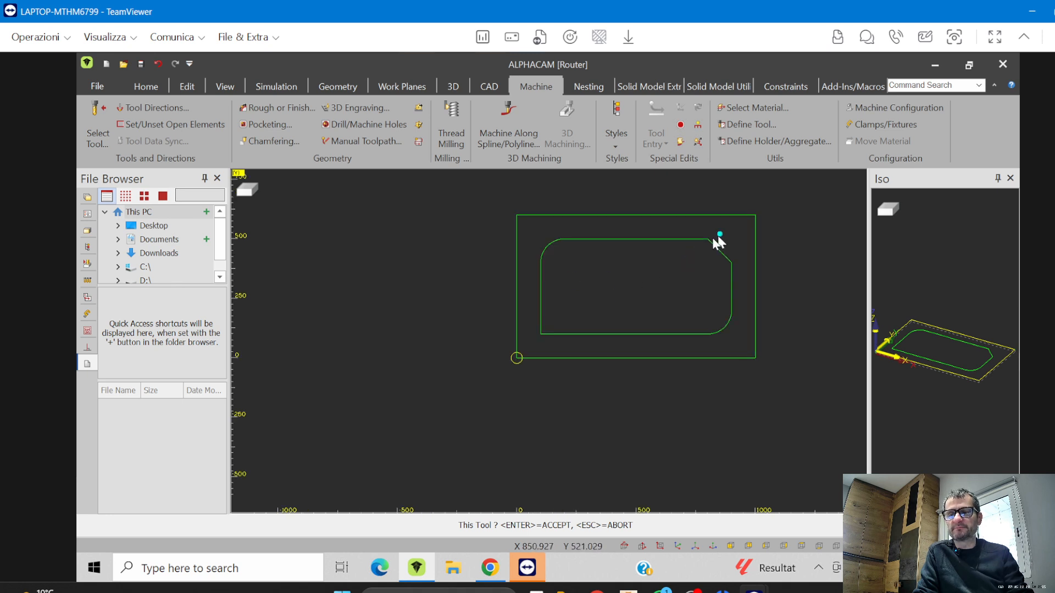
{"action": "scroll", "coordinate": [706, 244], "scroll_direction": "down", "scroll_amount": 3}
{"action": "scroll", "coordinate": [705, 247], "scroll_direction": "up", "scroll_amount": 5}
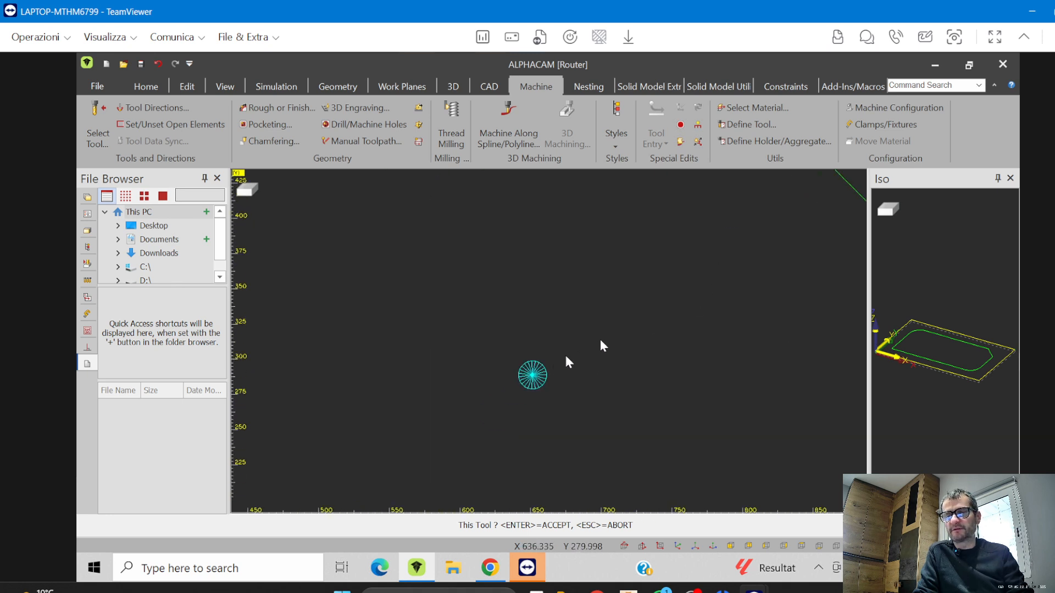
{"action": "scroll", "coordinate": [665, 261], "scroll_direction": "down", "scroll_amount": 1}
{"action": "scroll", "coordinate": [591, 319], "scroll_direction": "up", "scroll_amount": 2}
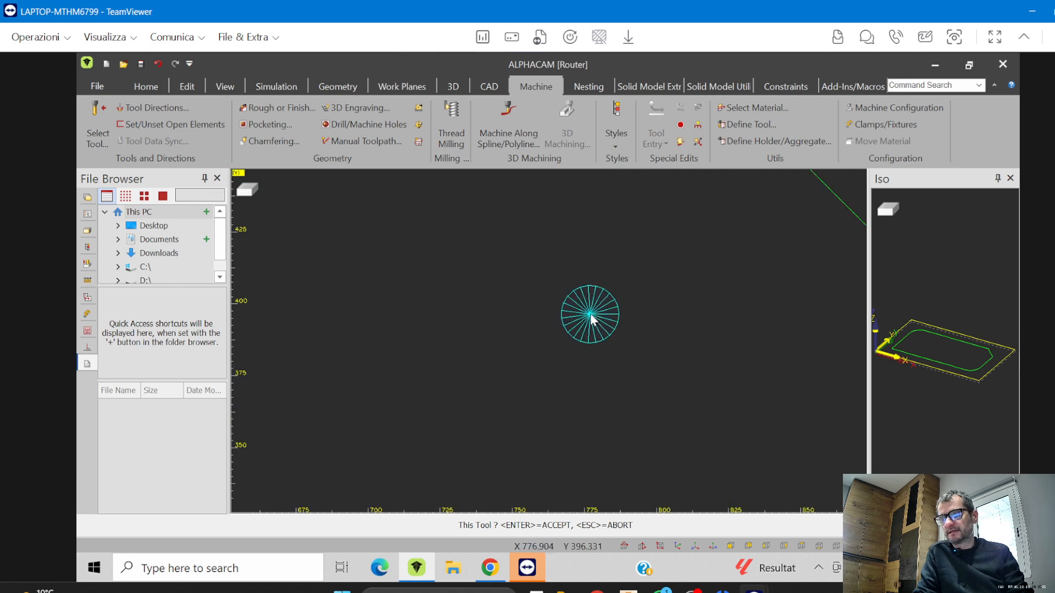
{"action": "scroll", "coordinate": [592, 317], "scroll_direction": "down", "scroll_amount": 3}
{"action": "scroll", "coordinate": [604, 233], "scroll_direction": "down", "scroll_amount": 2}
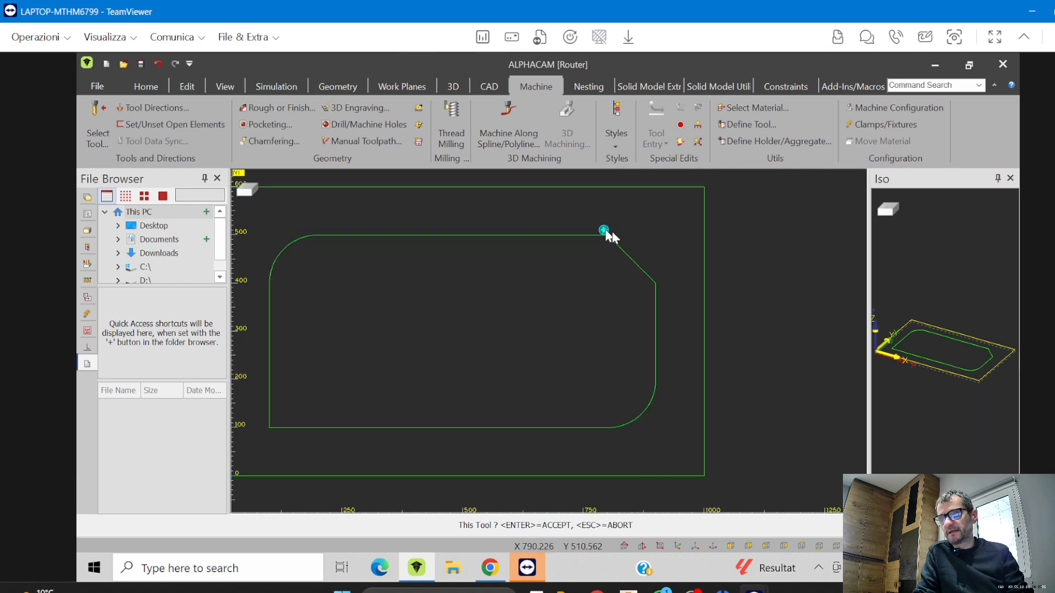
{"action": "scroll", "coordinate": [610, 233], "scroll_direction": "up", "scroll_amount": 6}
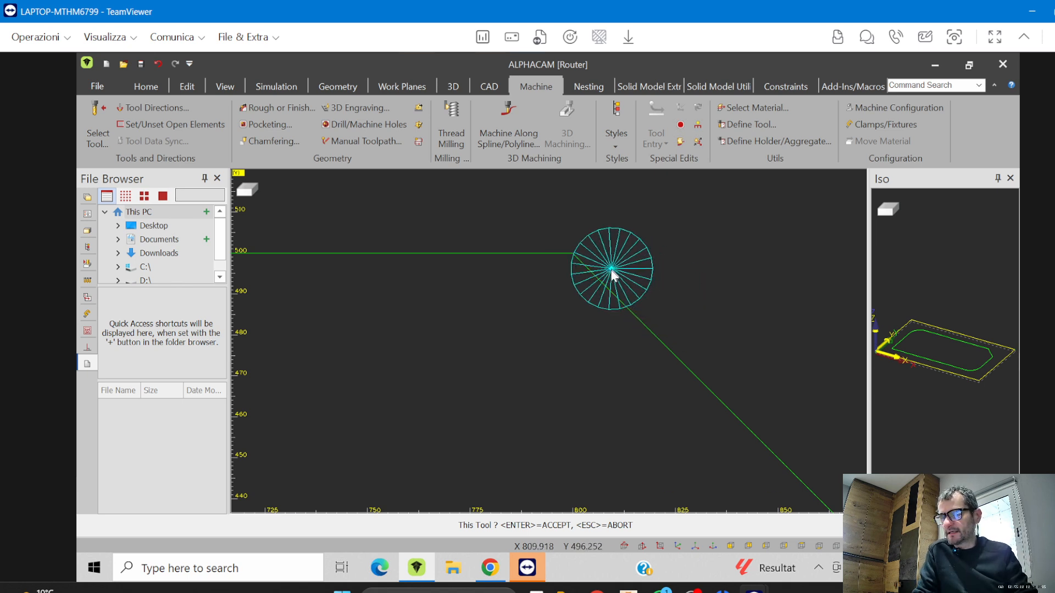
{"action": "scroll", "coordinate": [611, 272], "scroll_direction": "down", "scroll_amount": 2}
{"action": "scroll", "coordinate": [613, 281], "scroll_direction": "up", "scroll_amount": 5}
{"action": "scroll", "coordinate": [614, 285], "scroll_direction": "down", "scroll_amount": 3}
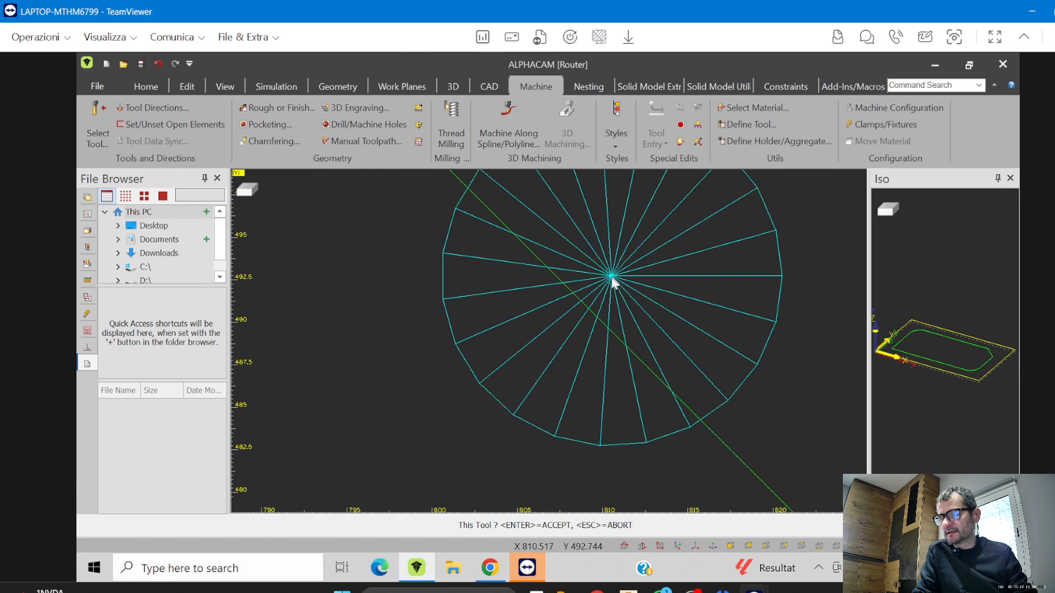
{"action": "scroll", "coordinate": [612, 281], "scroll_direction": "down", "scroll_amount": 5}
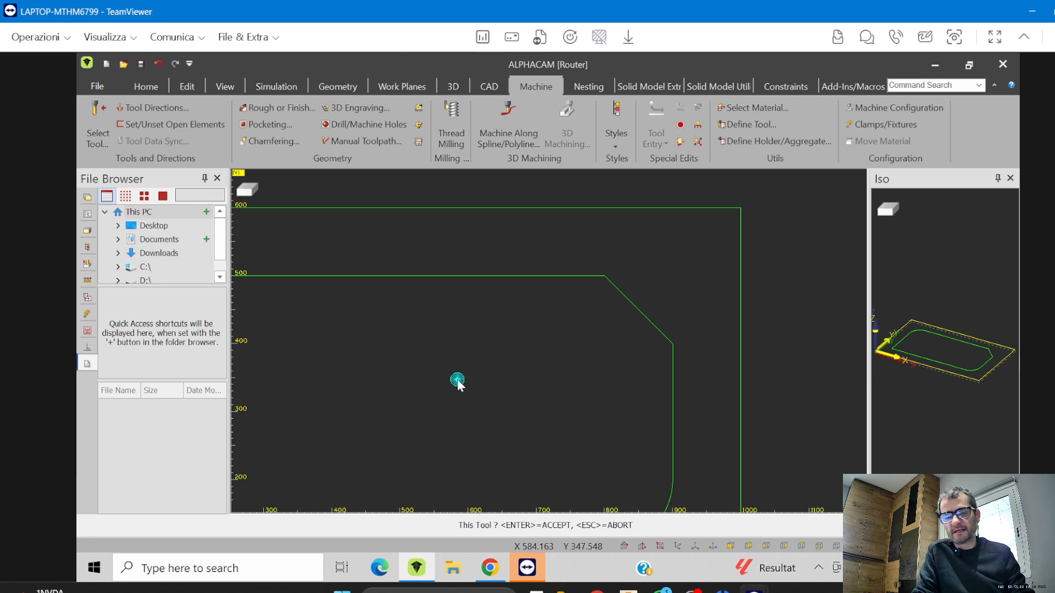
{"action": "key", "text": "Return"}
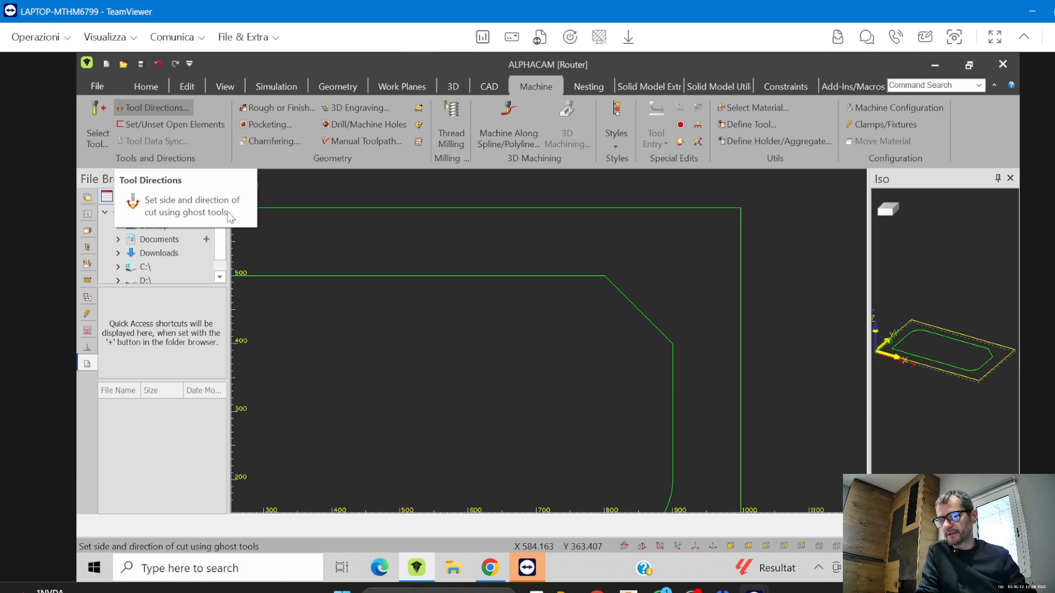
Open the Tool Directions settings and examine the ghost tools on both closed geometries
{"action": "scroll", "coordinate": [494, 333], "scroll_direction": "down", "scroll_amount": 2}
{"action": "scroll", "coordinate": [611, 300], "scroll_direction": "down", "scroll_amount": 3}
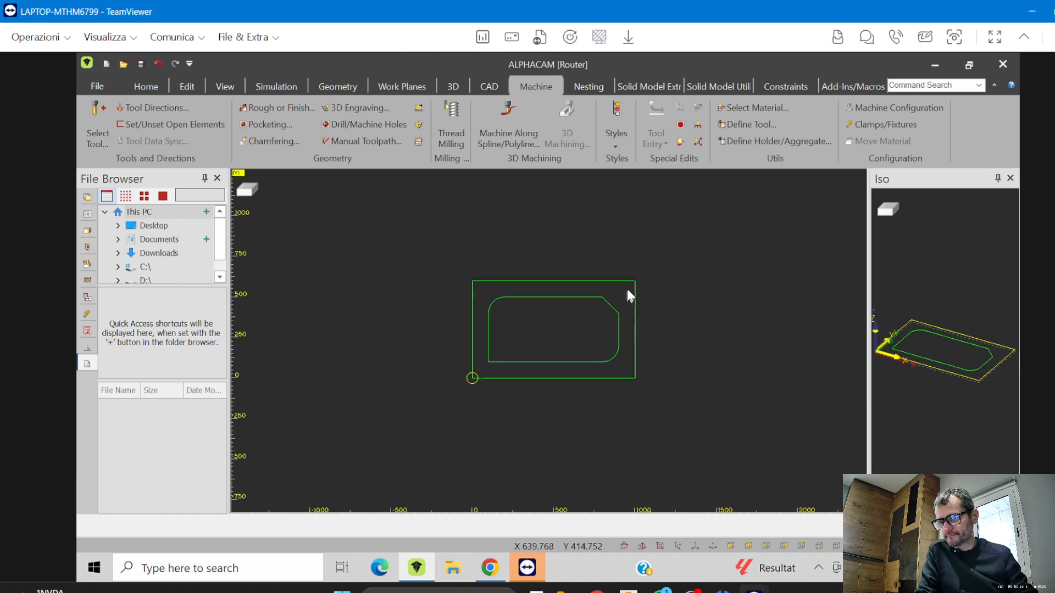
{"action": "scroll", "coordinate": [577, 317], "scroll_direction": "up", "scroll_amount": 3}
{"action": "middle_click_drag", "start_coordinate": [593, 323], "coordinate": [630, 328]}
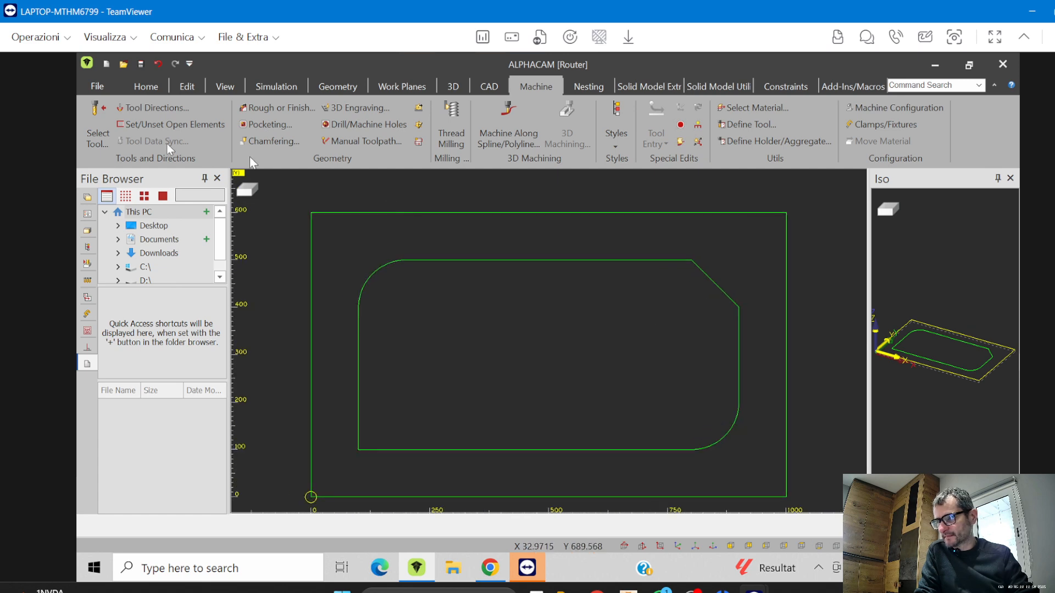
{"action": "left_click", "coordinate": [152, 107]}
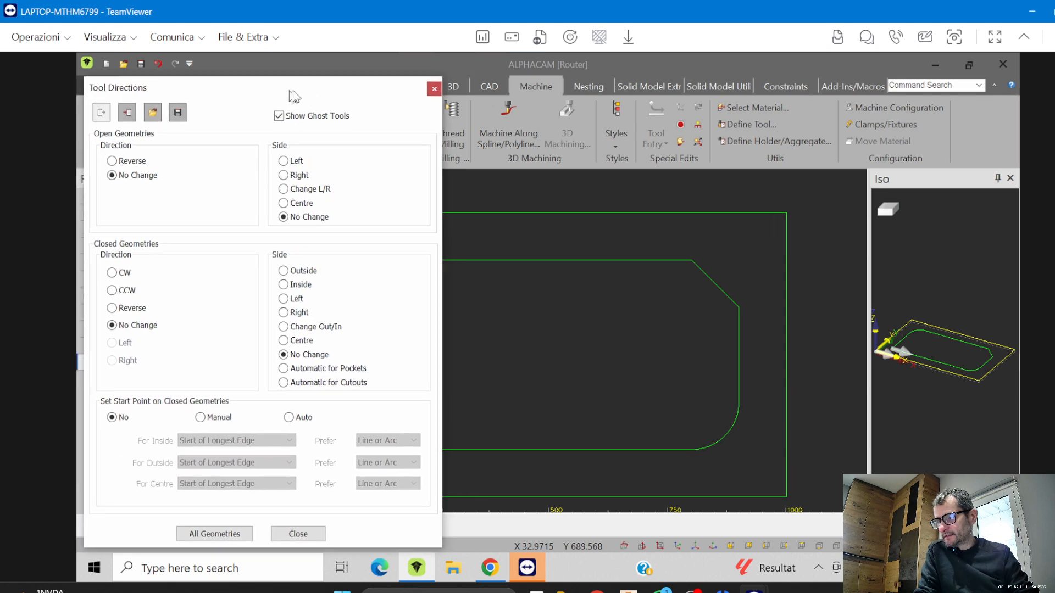
{"action": "left_click_drag", "start_coordinate": [287, 91], "coordinate": [305, 81]}
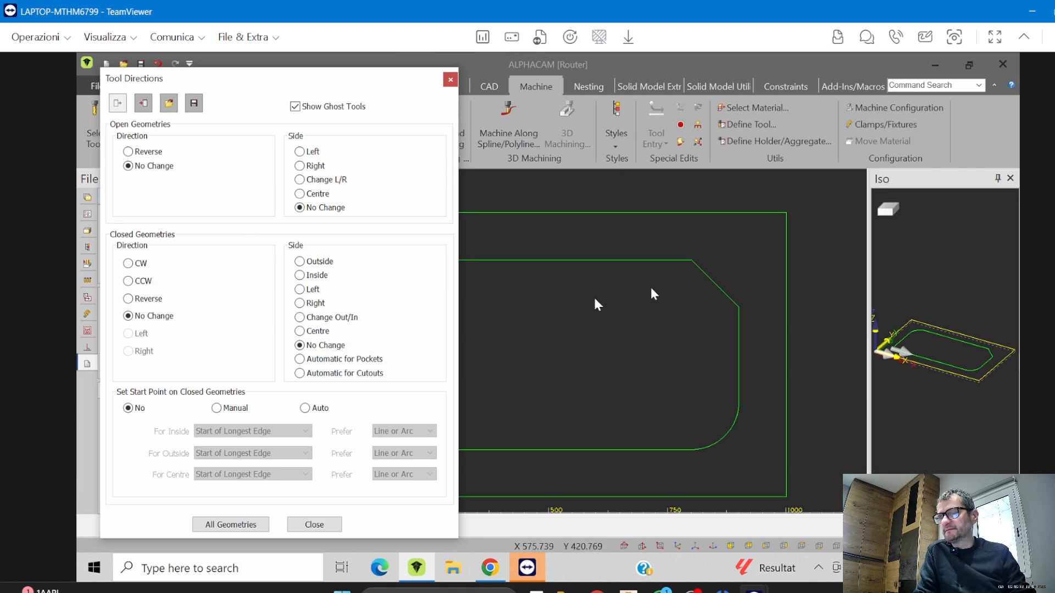
{"action": "scroll", "coordinate": [720, 275], "scroll_direction": "up", "scroll_amount": 3}
{"action": "scroll", "coordinate": [719, 280], "scroll_direction": "down", "scroll_amount": 6}
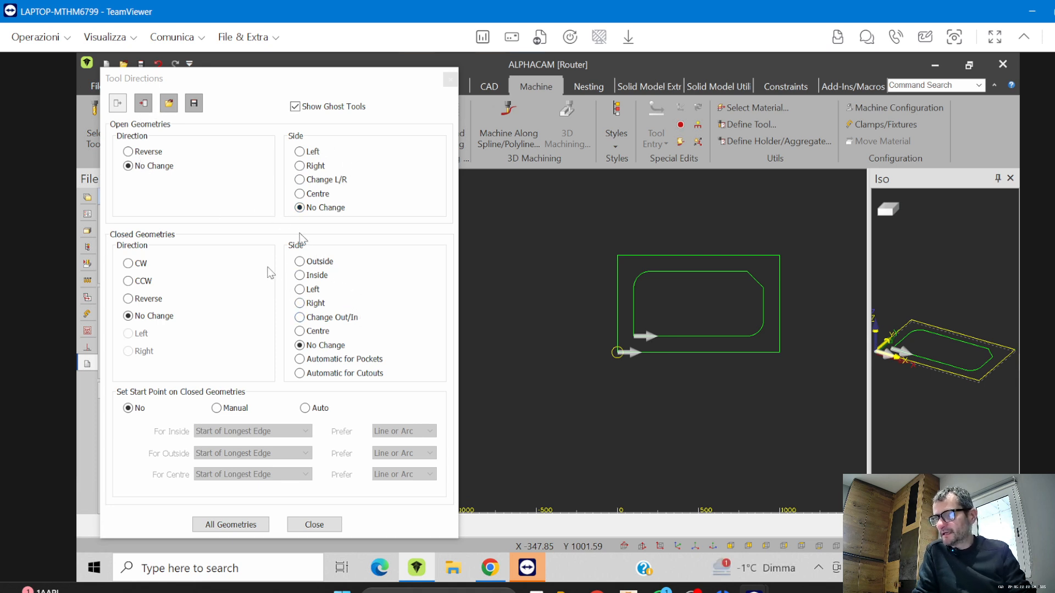
Set the tool side of the inner closed geometry to Outside
{"action": "left_click", "coordinate": [300, 262]}
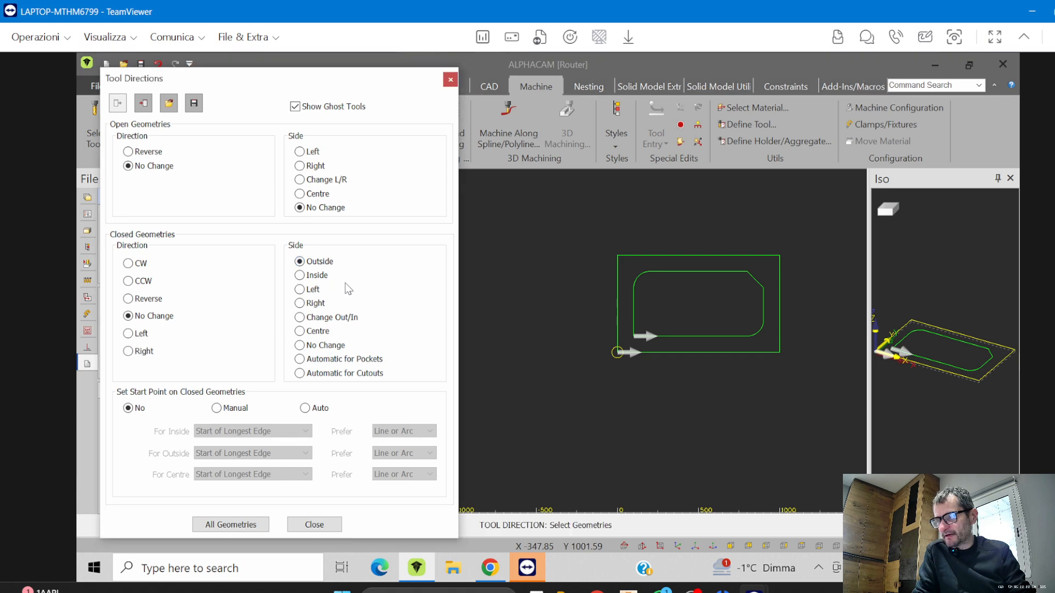
{"action": "left_click", "coordinate": [648, 352]}
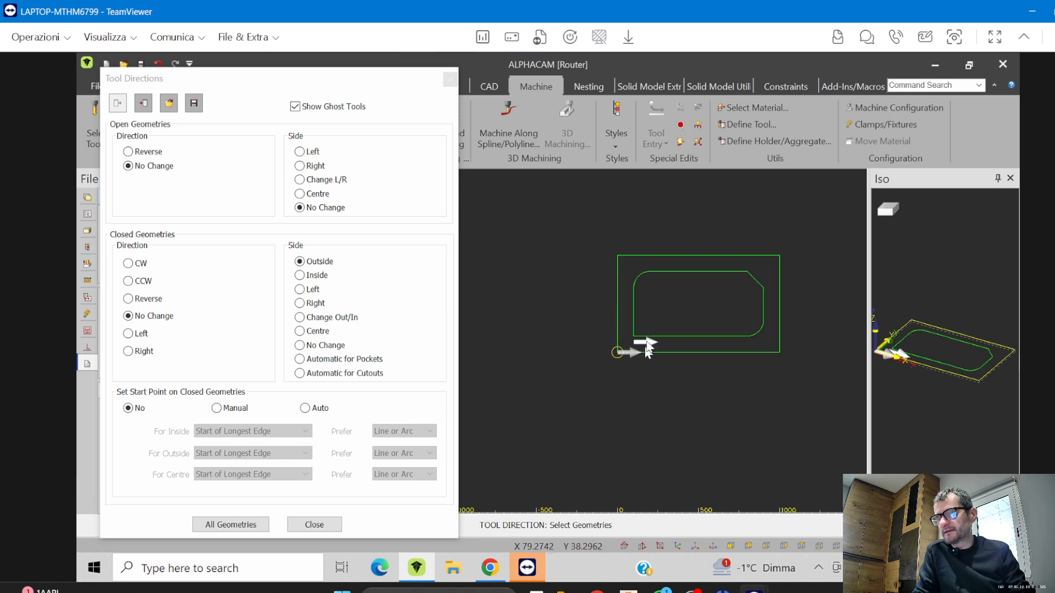
{"action": "scroll", "coordinate": [647, 343], "scroll_direction": "up", "scroll_amount": 3}
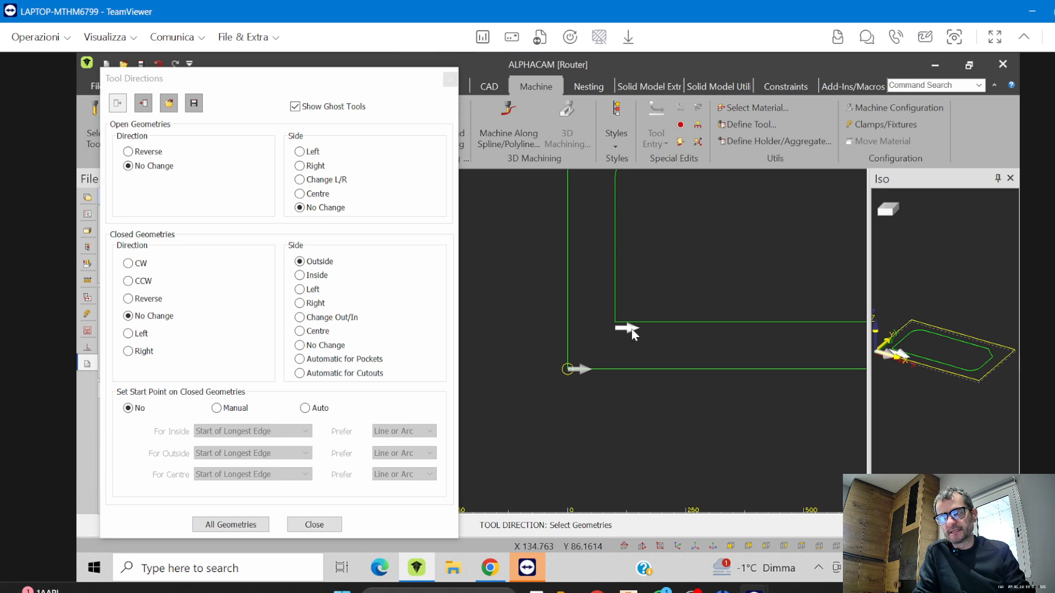
Set the tool side of the inner closed geometry to Centre and close the Tool Directions settings
{"action": "left_click", "coordinate": [325, 276]}
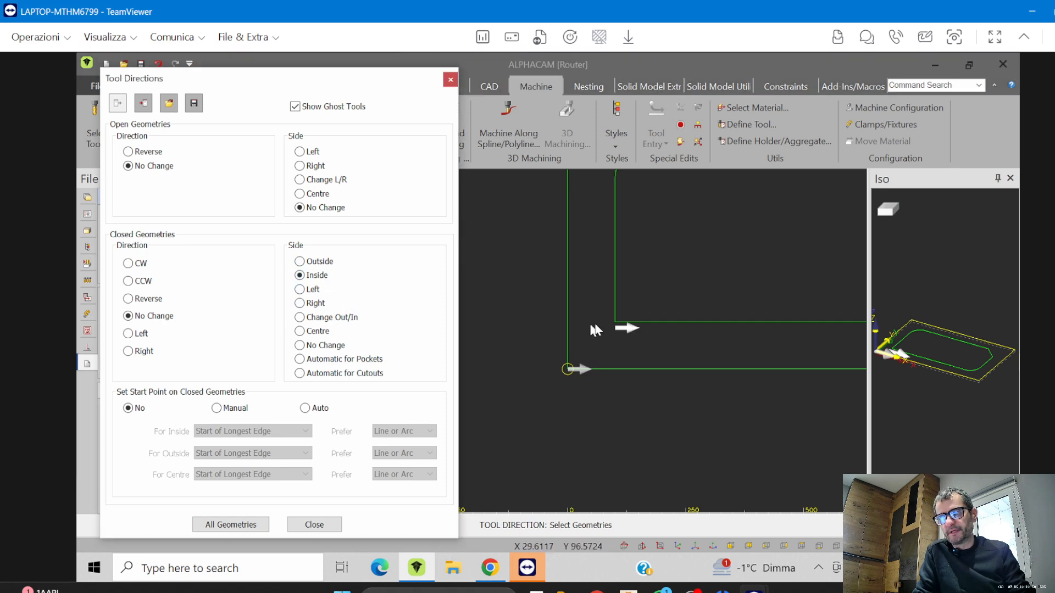
{"action": "left_click", "coordinate": [315, 333]}
{"action": "left_click", "coordinate": [652, 321]}
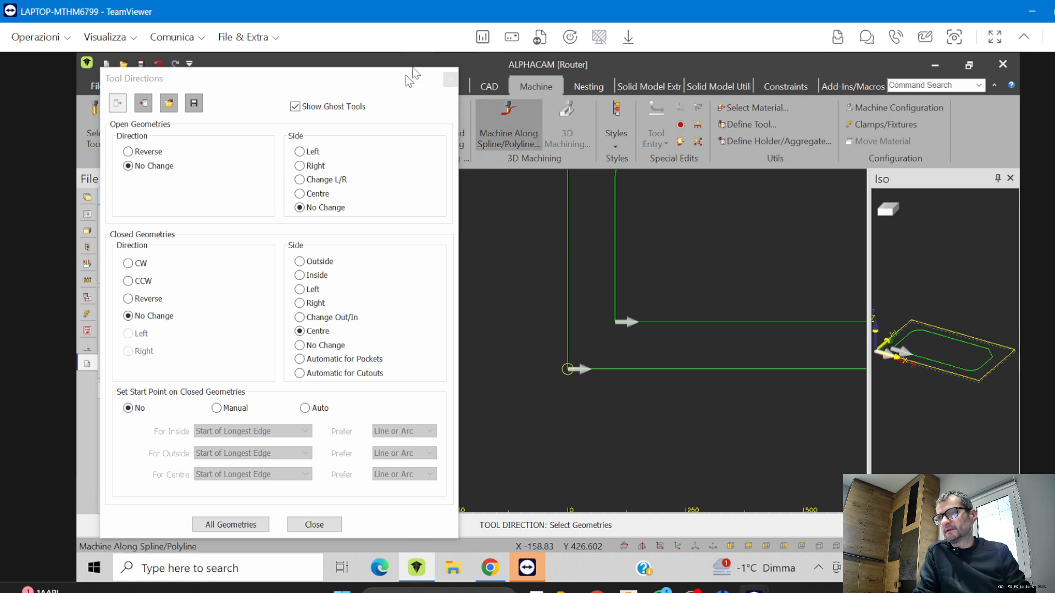
{"action": "left_click", "coordinate": [448, 79]}
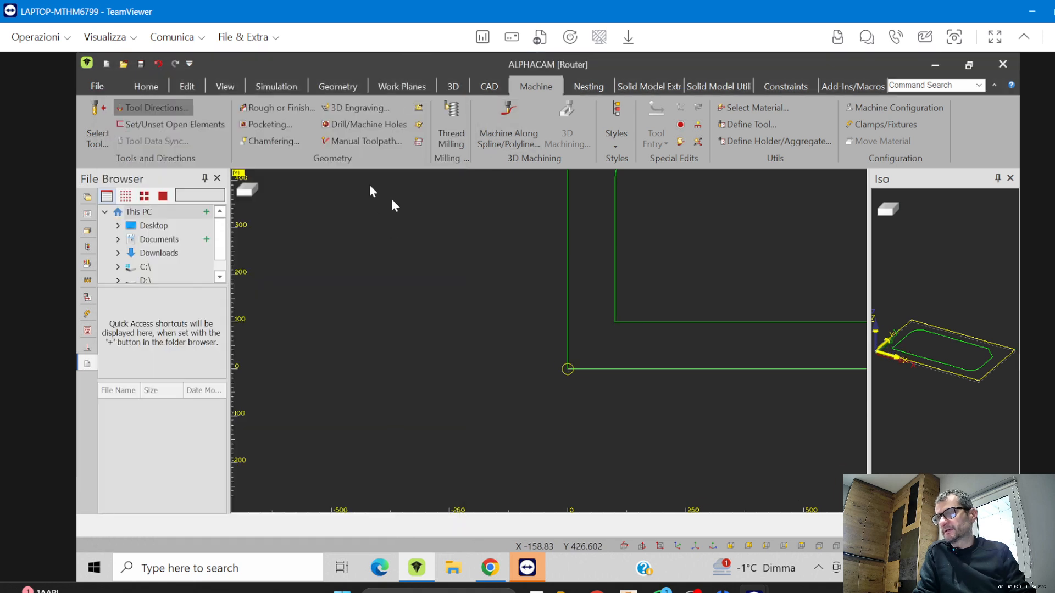
Preview a 20-diameter circle against the lower edge of the inner geometry to compare tool positions, without placing it
{"action": "left_click", "coordinate": [337, 86]}
{"action": "left_click", "coordinate": [349, 118]}
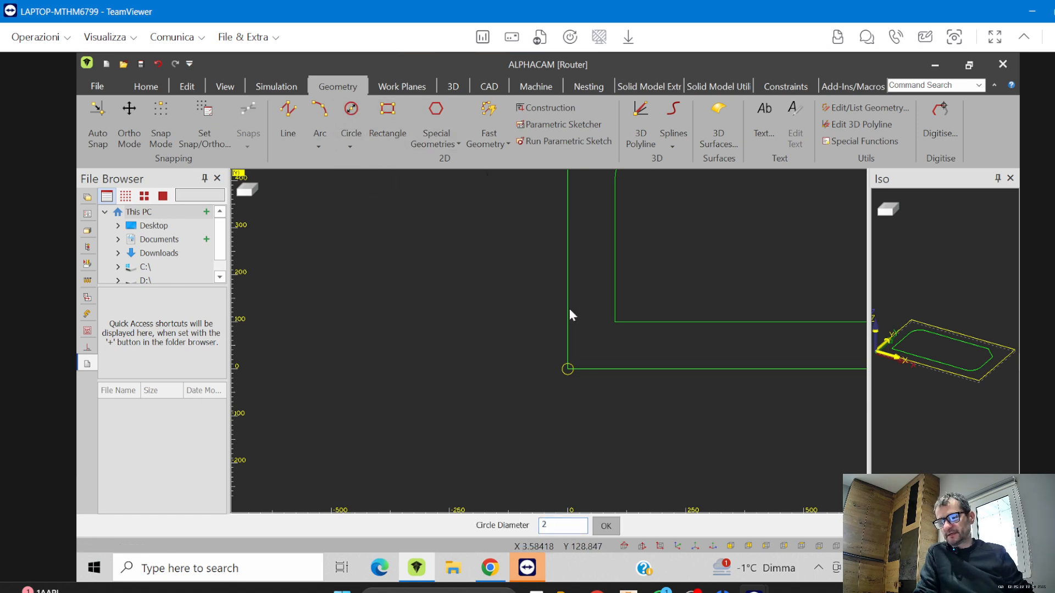
{"action": "key", "text": "Return"}
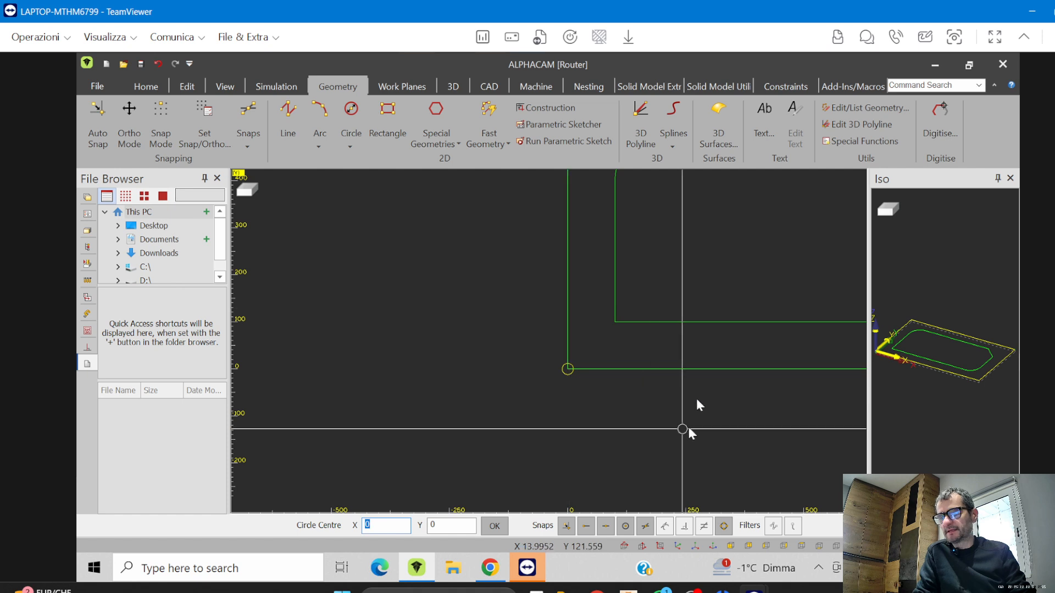
{"action": "scroll", "coordinate": [634, 319], "scroll_direction": "down", "scroll_amount": 2}
{"action": "scroll", "coordinate": [645, 321], "scroll_direction": "up", "scroll_amount": 5}
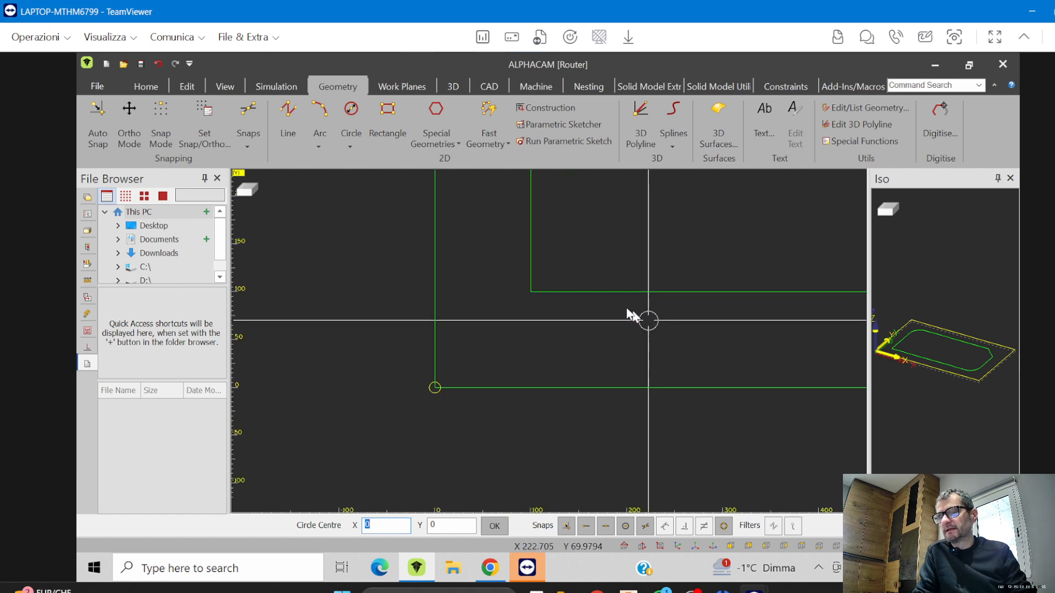
{"action": "left_click", "coordinate": [603, 281]}
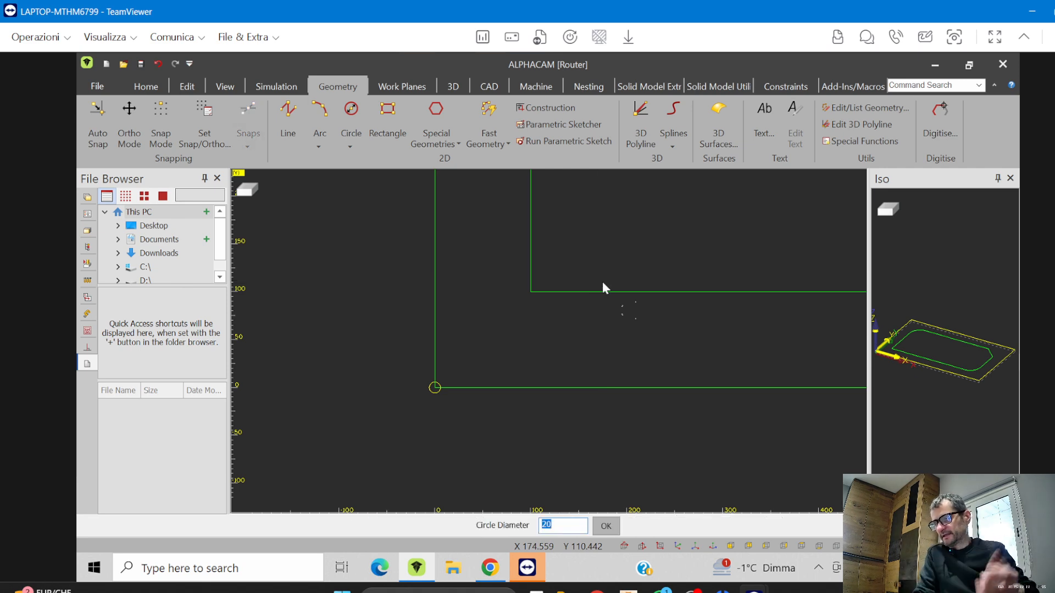
{"action": "key", "text": "Escape"}
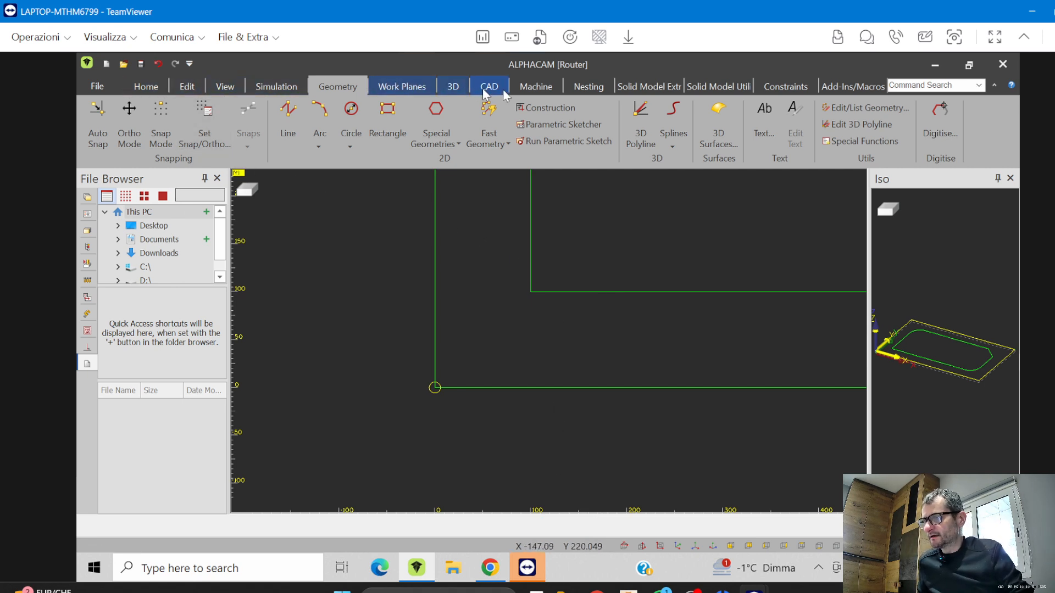
Set the tool side of the inner closed geometry to Inside and close the Tool Directions settings
{"action": "left_click", "coordinate": [522, 90]}
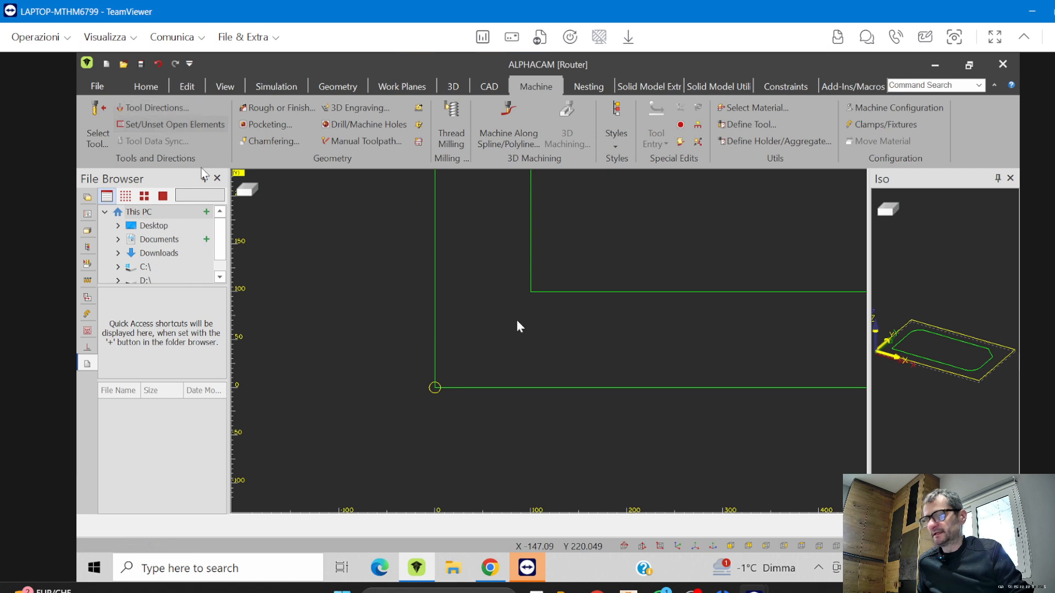
{"action": "scroll", "coordinate": [511, 330], "scroll_direction": "down", "scroll_amount": 4}
{"action": "scroll", "coordinate": [446, 381], "scroll_direction": "down", "scroll_amount": 2}
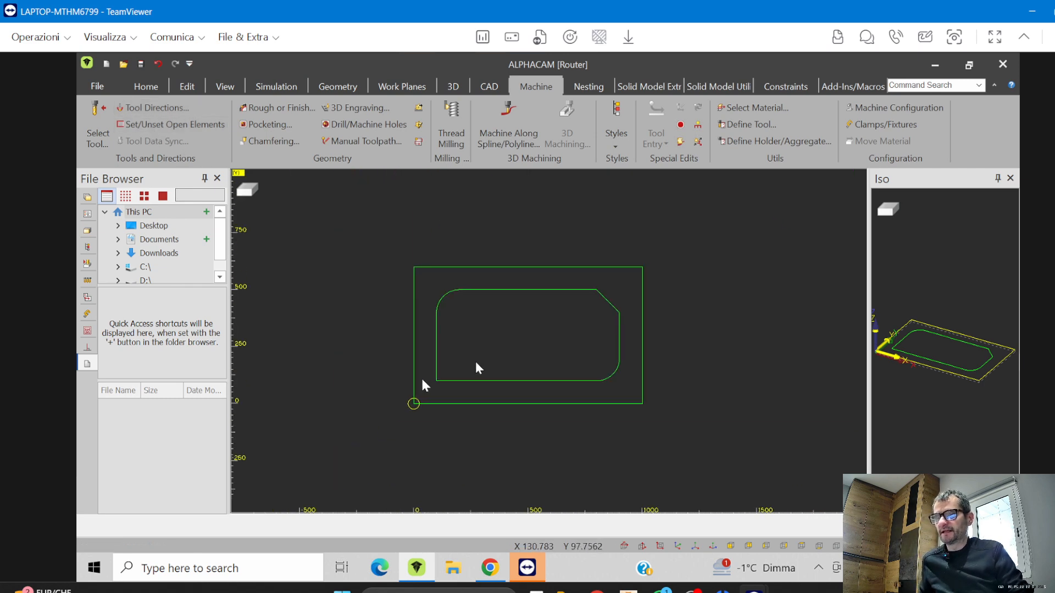
{"action": "scroll", "coordinate": [476, 360], "scroll_direction": "up", "scroll_amount": 2}
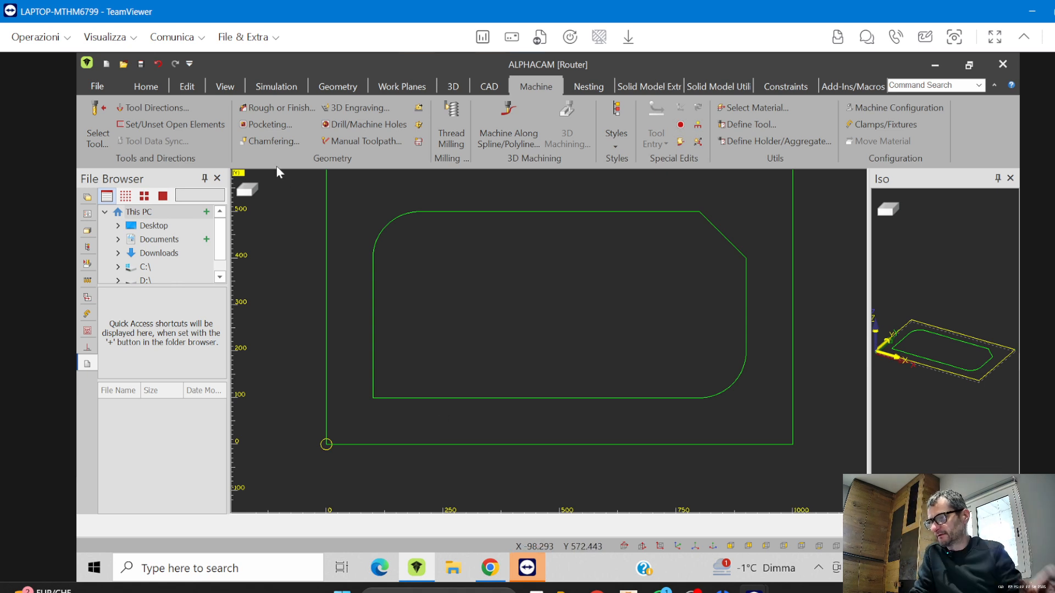
{"action": "left_click", "coordinate": [153, 107]}
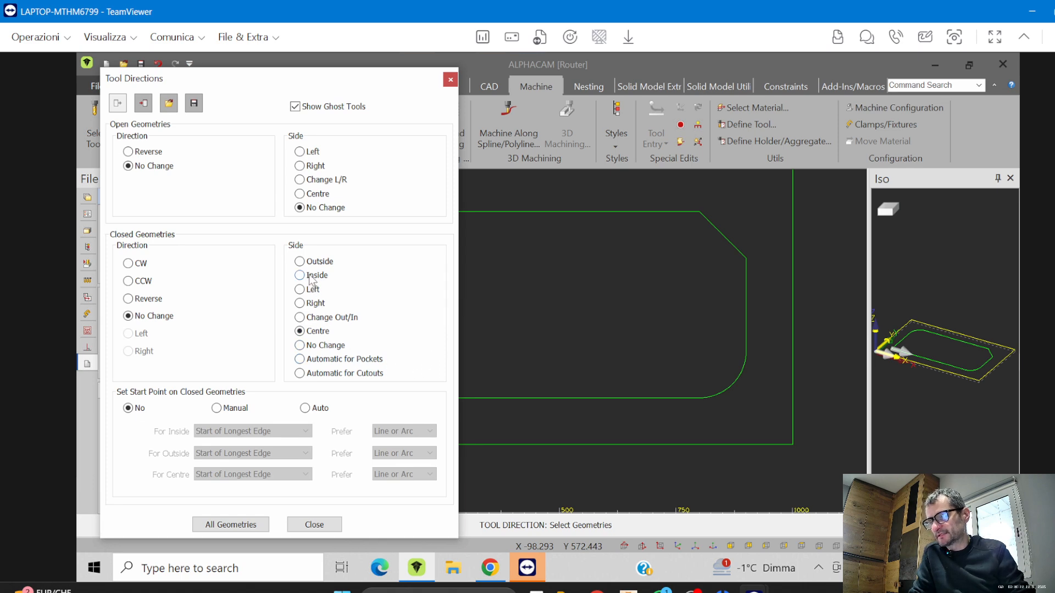
{"action": "left_click", "coordinate": [300, 275]}
{"action": "middle_click_drag", "start_coordinate": [687, 352], "coordinate": [768, 341]}
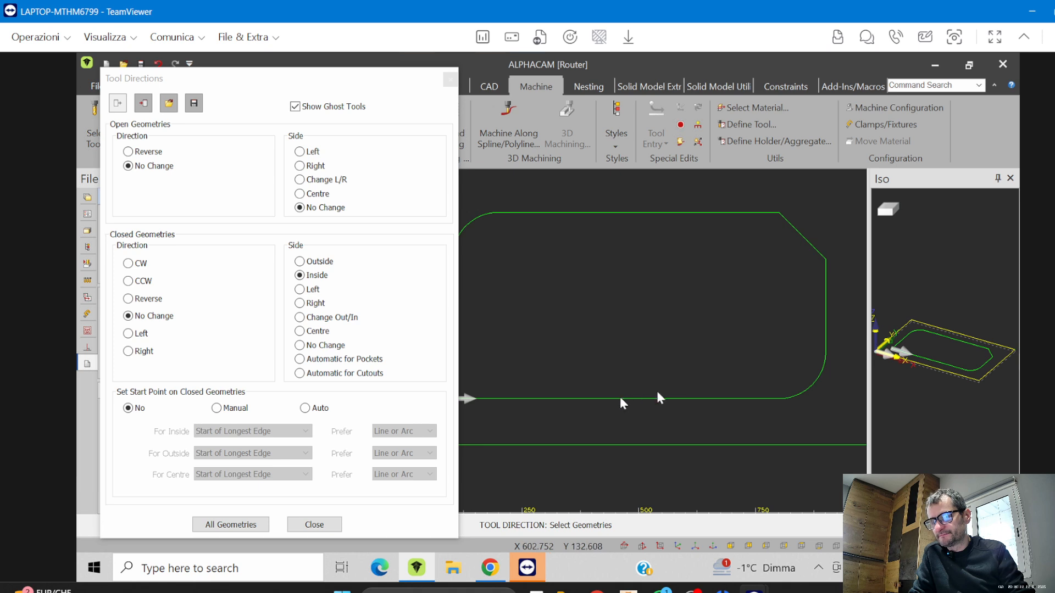
{"action": "middle_click_drag", "start_coordinate": [685, 356], "coordinate": [730, 352]}
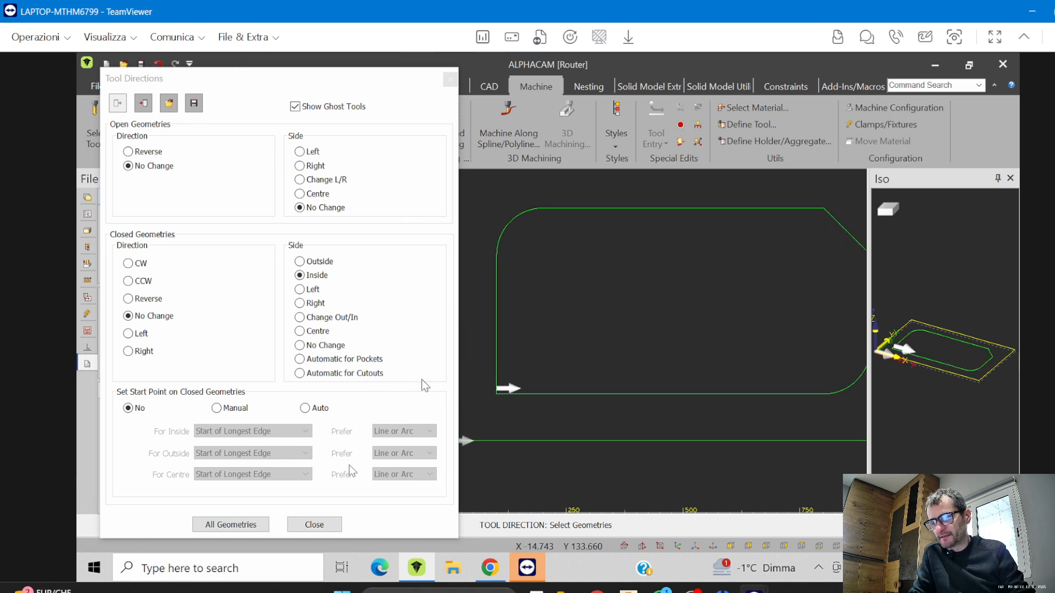
{"action": "left_click", "coordinate": [557, 394]}
{"action": "left_click", "coordinate": [314, 524]}
{"action": "mouse_move", "coordinate": [533, 388]}
{"action": "middle_mouse_down"}
{"action": "mouse_move", "coordinate": [462, 393]}
{"action": "mouse_move", "coordinate": [459, 411]}
{"action": "mouse_move", "coordinate": [423, 428]}
{"action": "middle_mouse_up"}
{"action": "scroll", "coordinate": [466, 393], "scroll_direction": "up", "scroll_amount": 1}
{"action": "scroll", "coordinate": [454, 396], "scroll_direction": "down", "scroll_amount": 2}
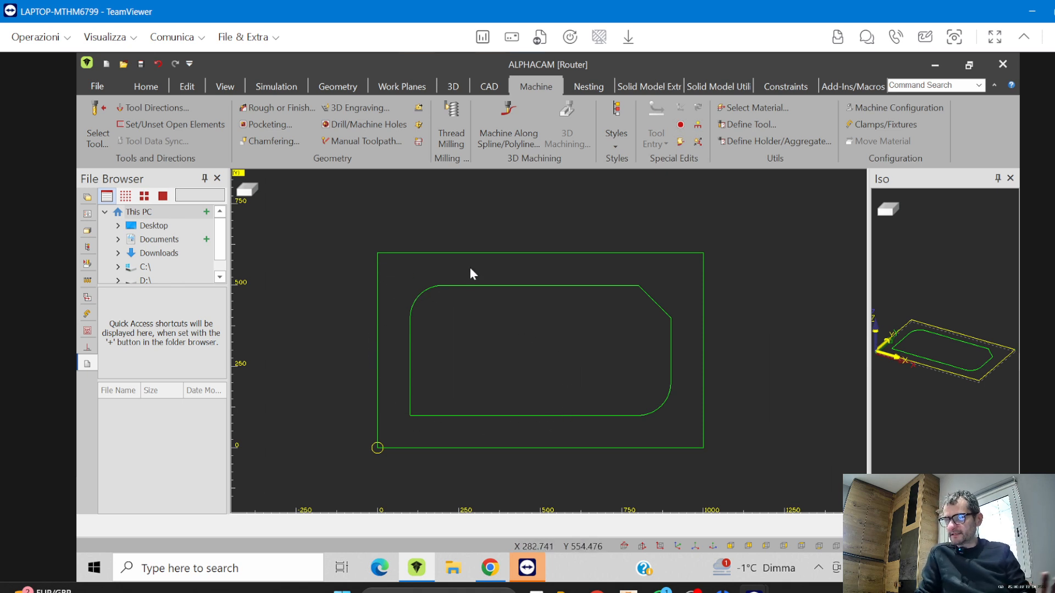
Start a Rough/Finish operation and review its levels and cuts, machining data, lead-in/out and tool data settings
{"action": "left_click", "coordinate": [268, 108]}
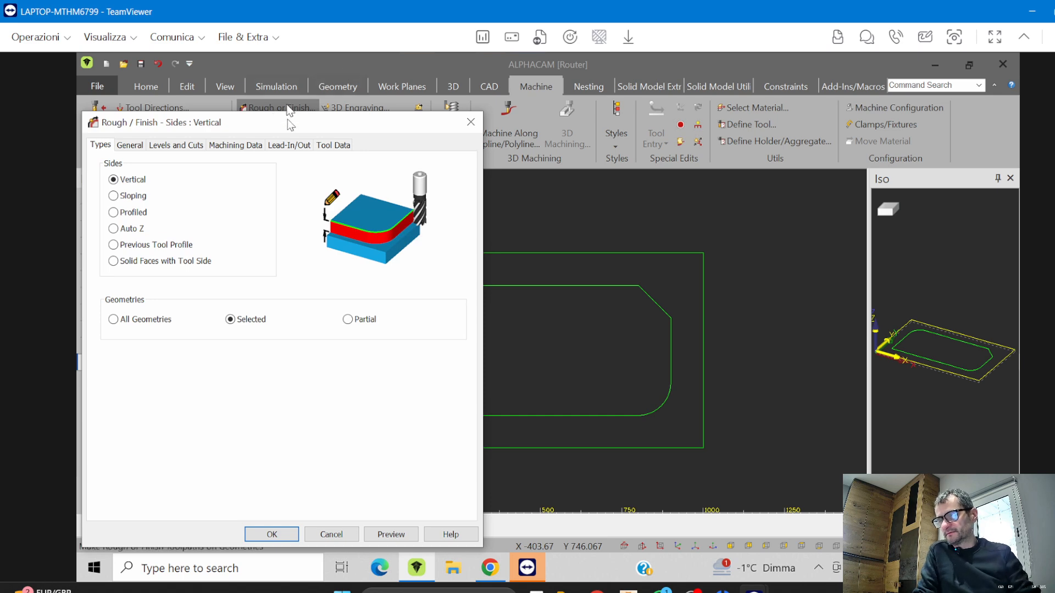
{"action": "left_click_drag", "start_coordinate": [292, 122], "coordinate": [337, 92]}
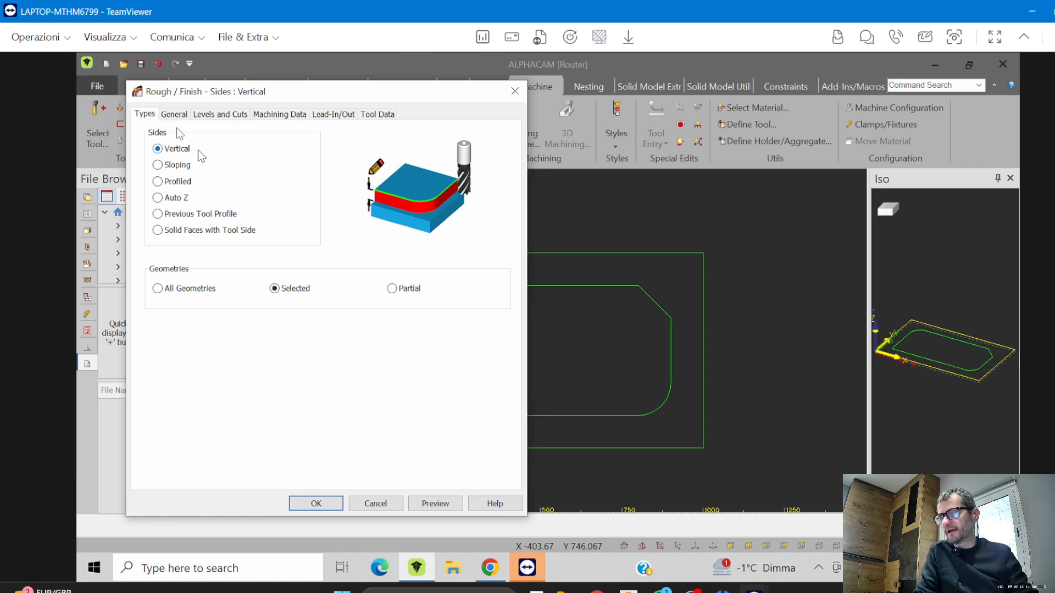
{"action": "left_click", "coordinate": [220, 114]}
{"action": "left_click", "coordinate": [279, 114]}
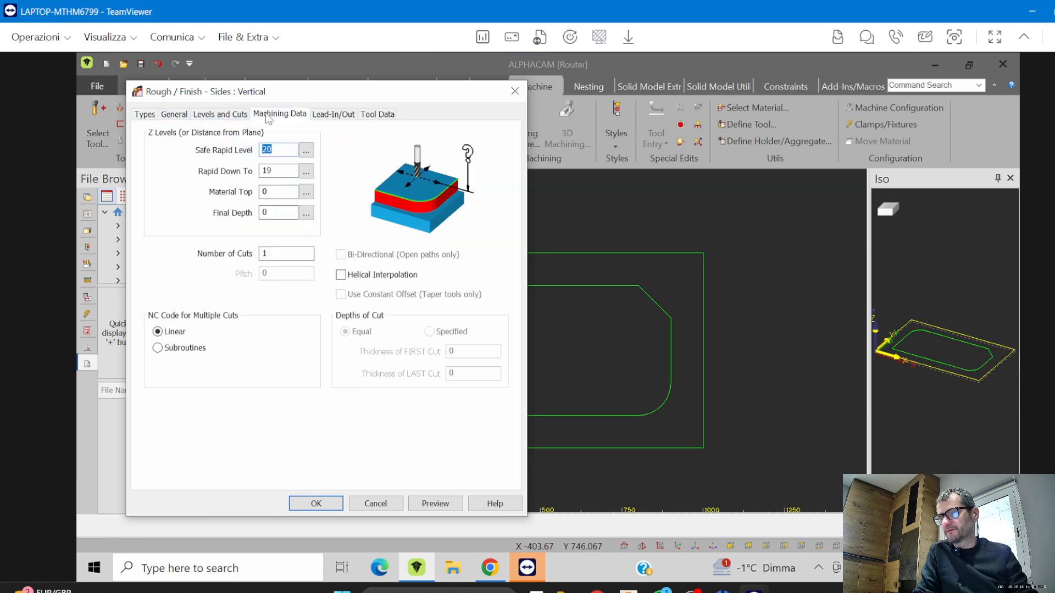
{"action": "left_click", "coordinate": [342, 115]}
{"action": "left_click", "coordinate": [364, 114]}
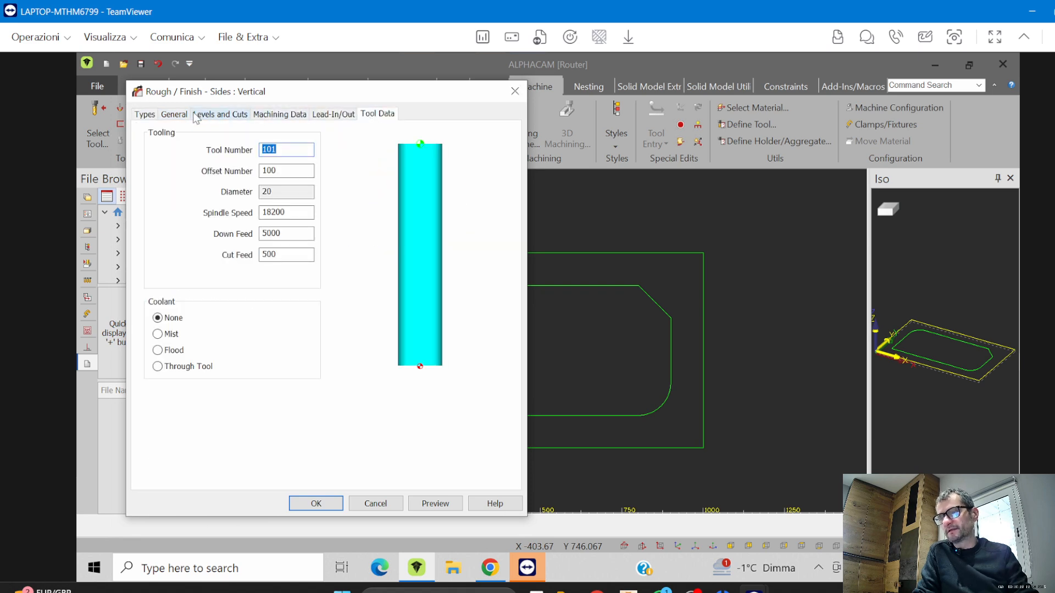
Set the final depth of the Rough/Finish operation to -10 and accept the settings
{"action": "left_click", "coordinate": [220, 115]}
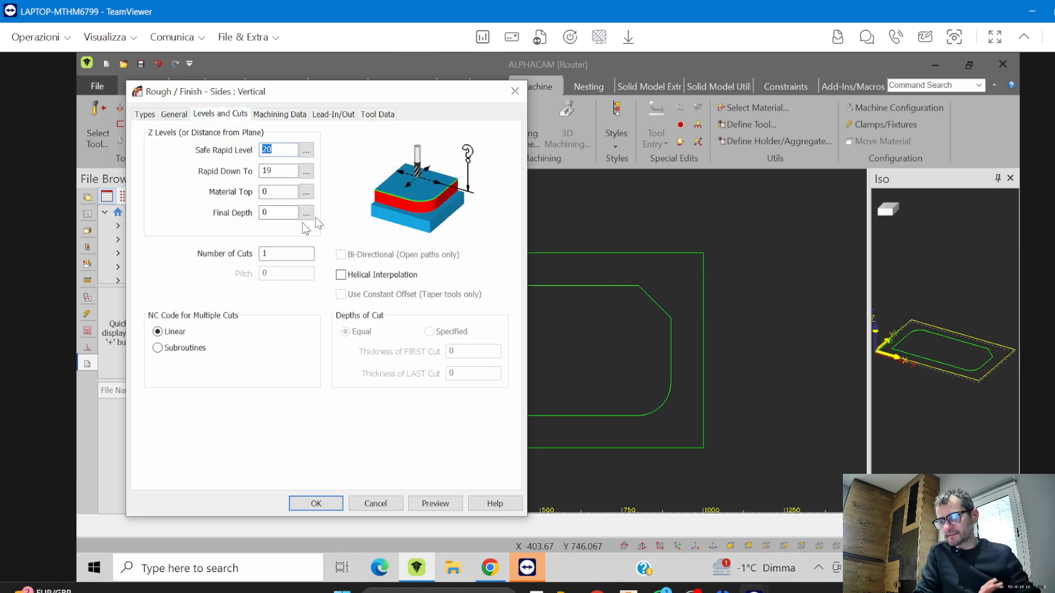
{"action": "left_click", "coordinate": [292, 214]}
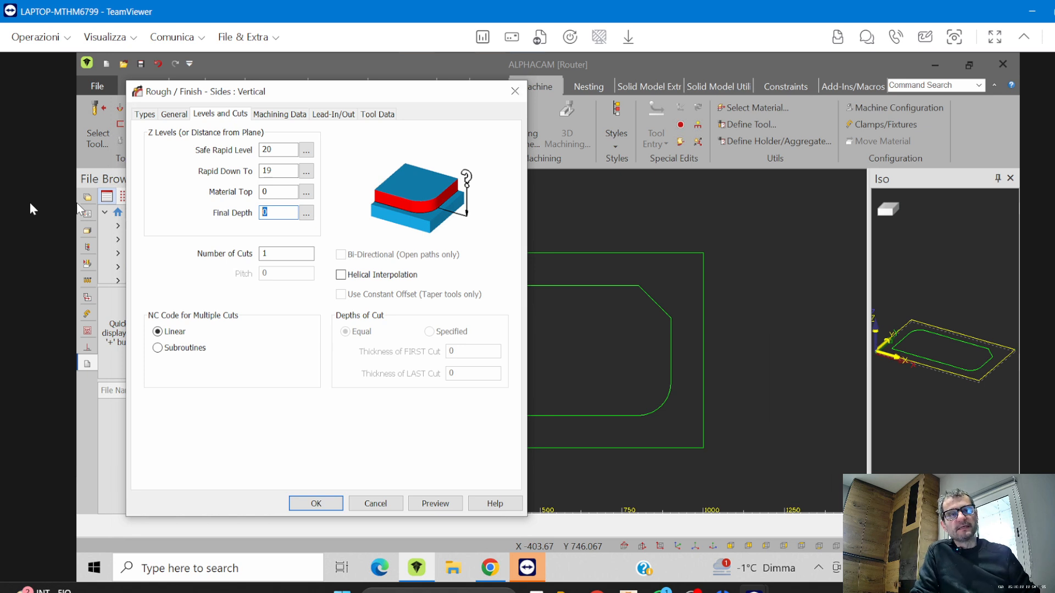
{"action": "type", "text": "-"}
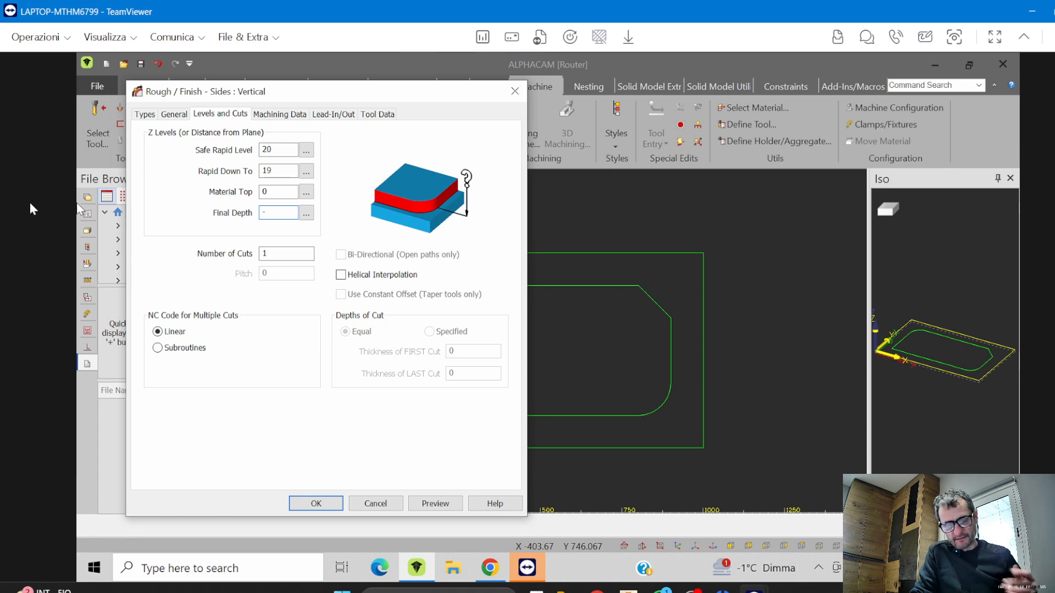
{"action": "type", "text": "10"}
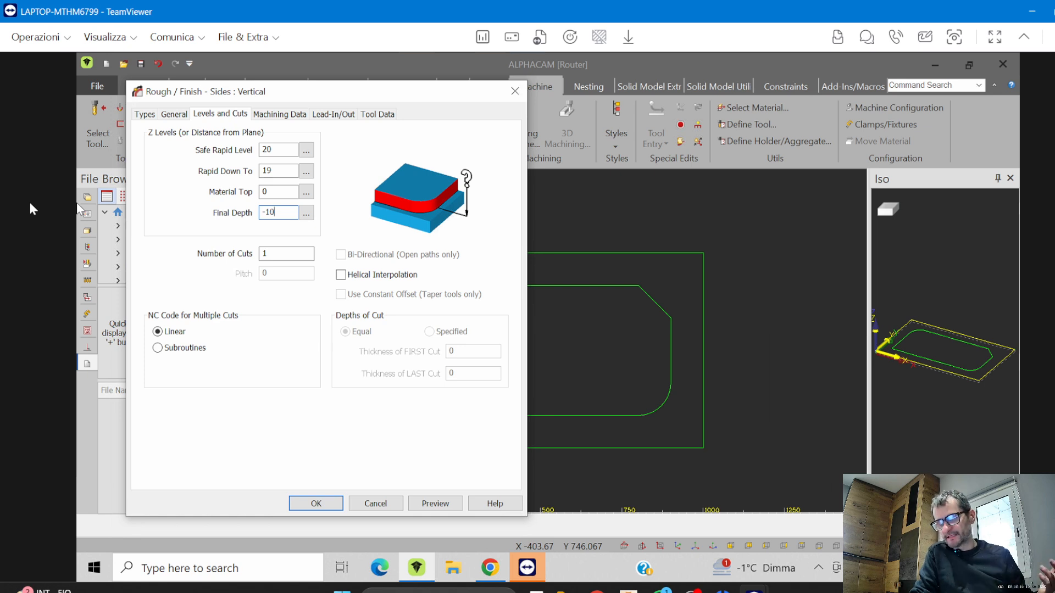
{"action": "left_click", "coordinate": [312, 505]}
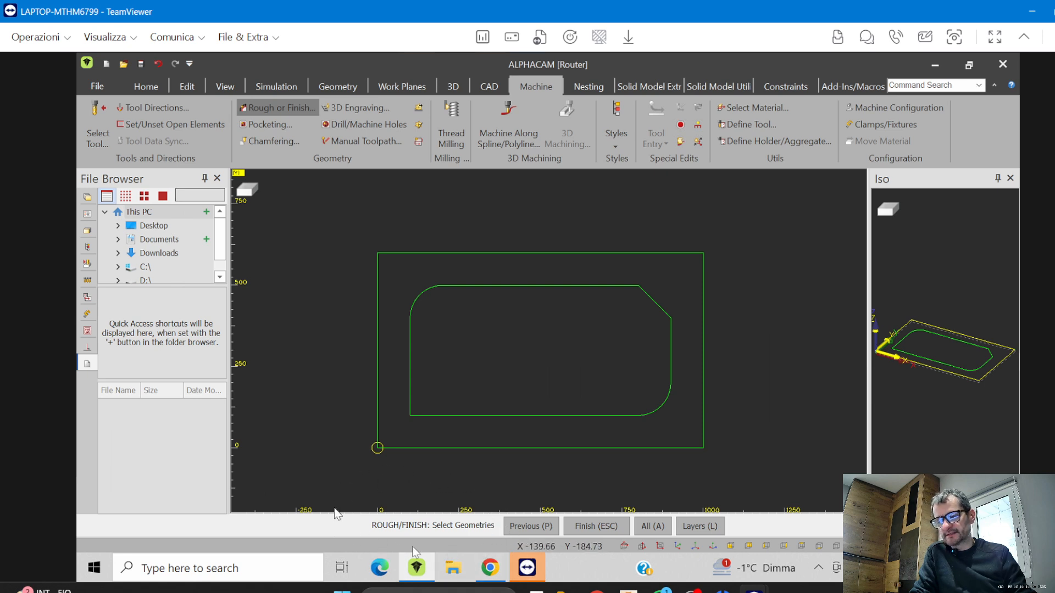
Select the inner closed geometry for the Rough/Finish operation and finish the selection to generate its toolpath
{"action": "left_click", "coordinate": [473, 416]}
{"action": "left_click", "coordinate": [555, 448]}
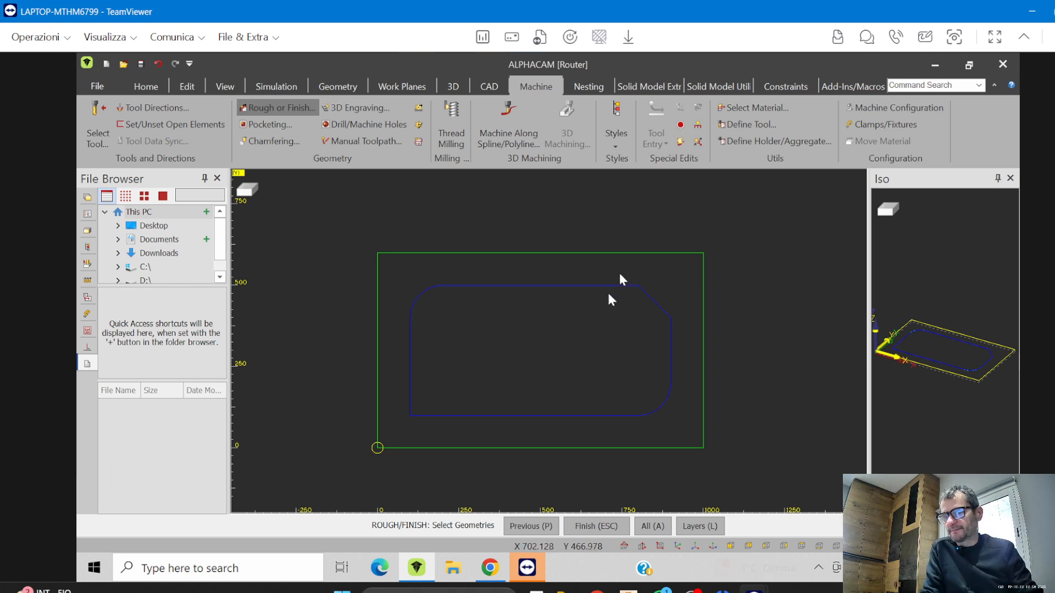
{"action": "left_click", "coordinate": [634, 253]}
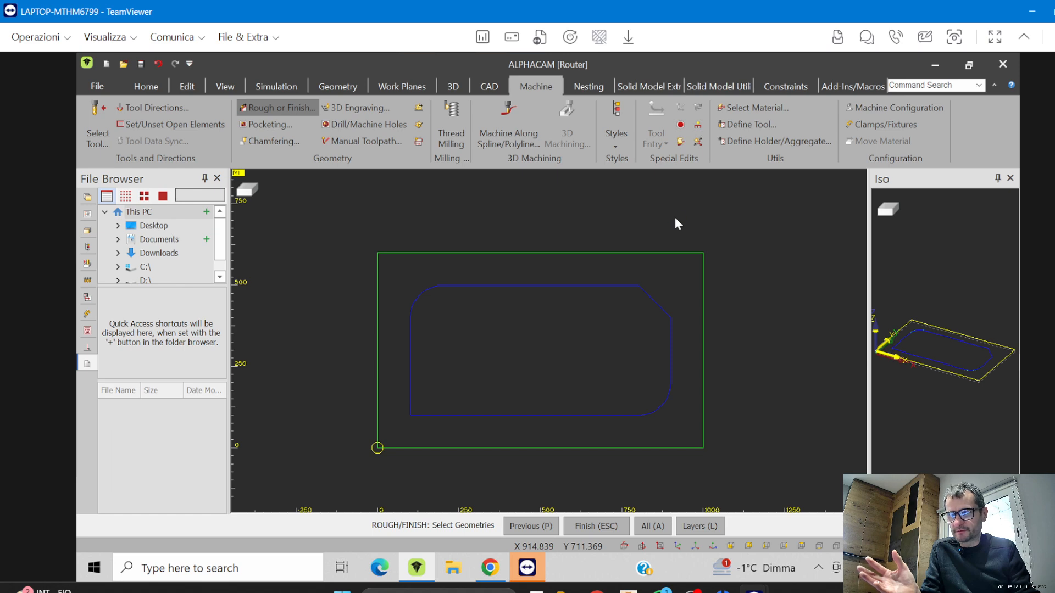
{"action": "key", "text": "Escape"}
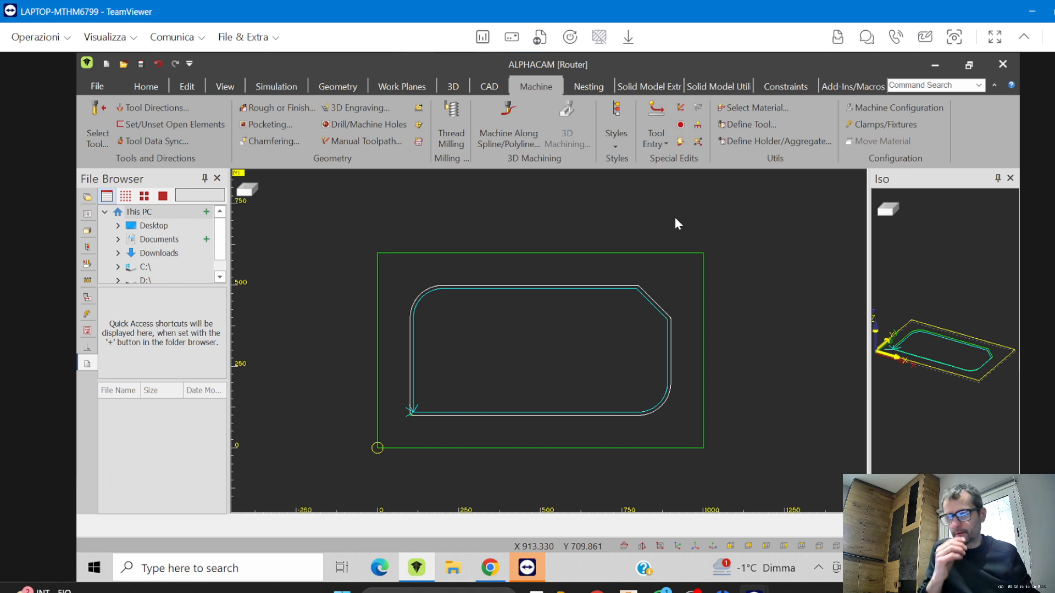
Examine how the inside toolpath and the cut contour follow the chamfered corner of the inner geometry
{"action": "scroll", "coordinate": [678, 326], "scroll_direction": "down", "scroll_amount": 6}
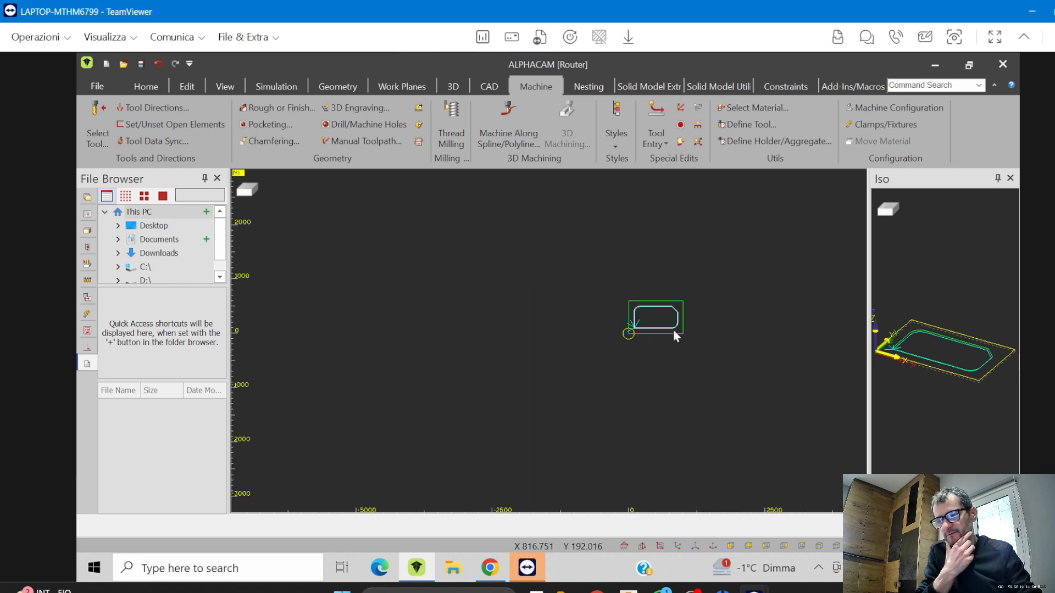
{"action": "scroll", "coordinate": [673, 330], "scroll_direction": "up", "scroll_amount": 8}
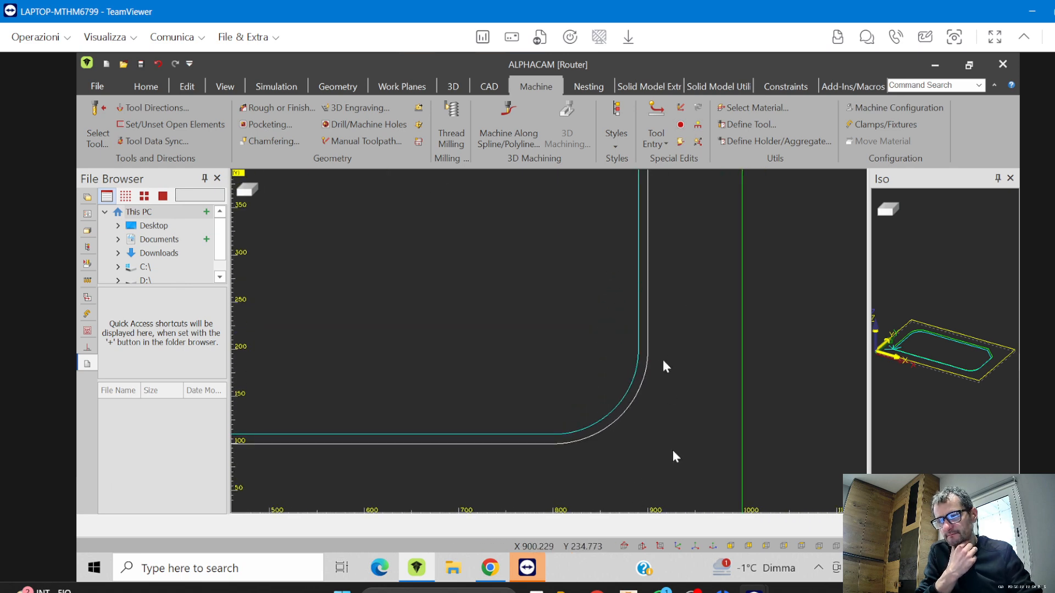
{"action": "middle_click_drag", "start_coordinate": [664, 361], "coordinate": [667, 457]}
{"action": "scroll", "coordinate": [653, 206], "scroll_direction": "up", "scroll_amount": 3}
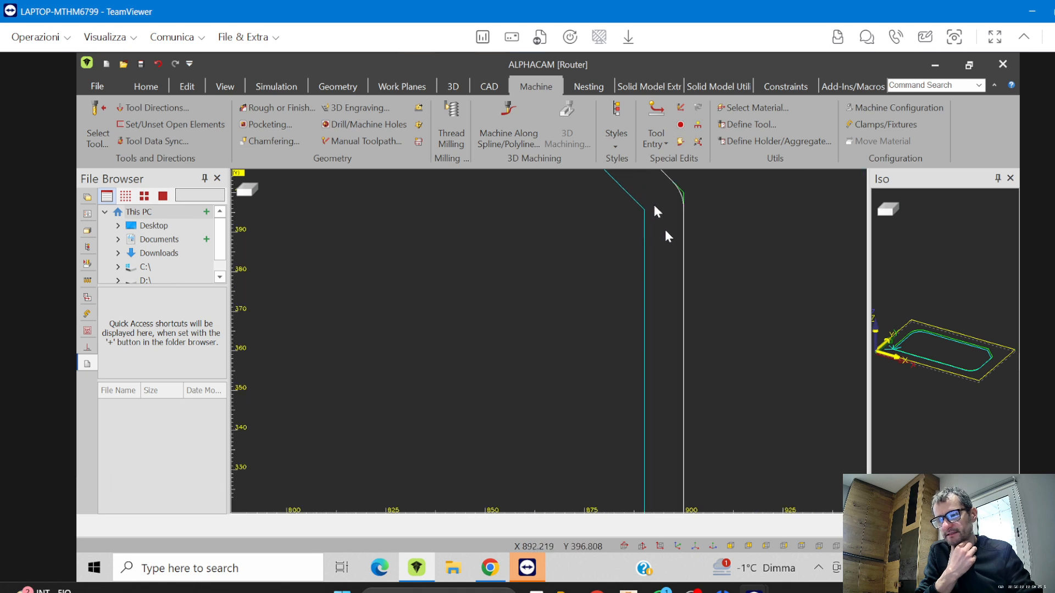
{"action": "middle_click_drag", "start_coordinate": [654, 207], "coordinate": [627, 439]}
{"action": "scroll", "coordinate": [631, 352], "scroll_direction": "up", "scroll_amount": 5}
{"action": "middle_click_drag", "start_coordinate": [643, 356], "coordinate": [465, 496]}
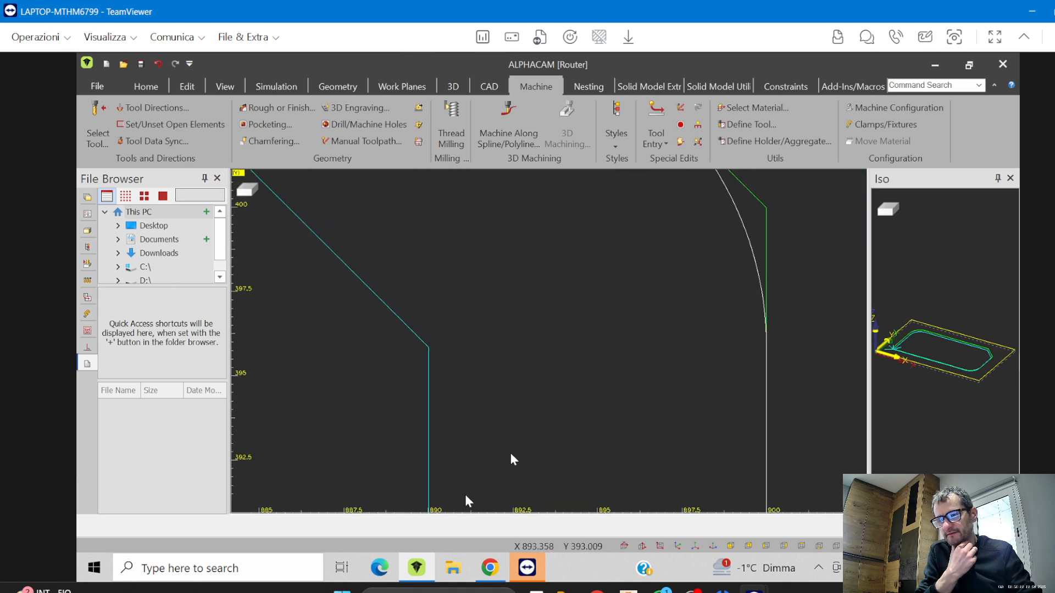
{"action": "scroll", "coordinate": [548, 411], "scroll_direction": "down", "scroll_amount": 1}
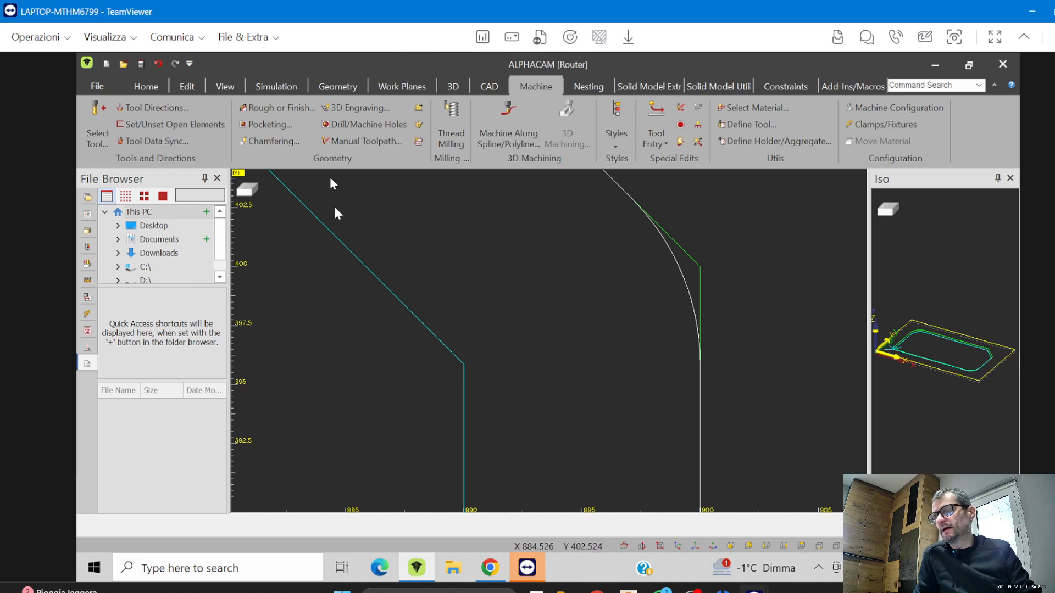
Preview a 20-diameter circle along the toolpath at the chamfered corner to compare the cutter with the remaining material, without placing it
{"action": "left_click", "coordinate": [338, 87]}
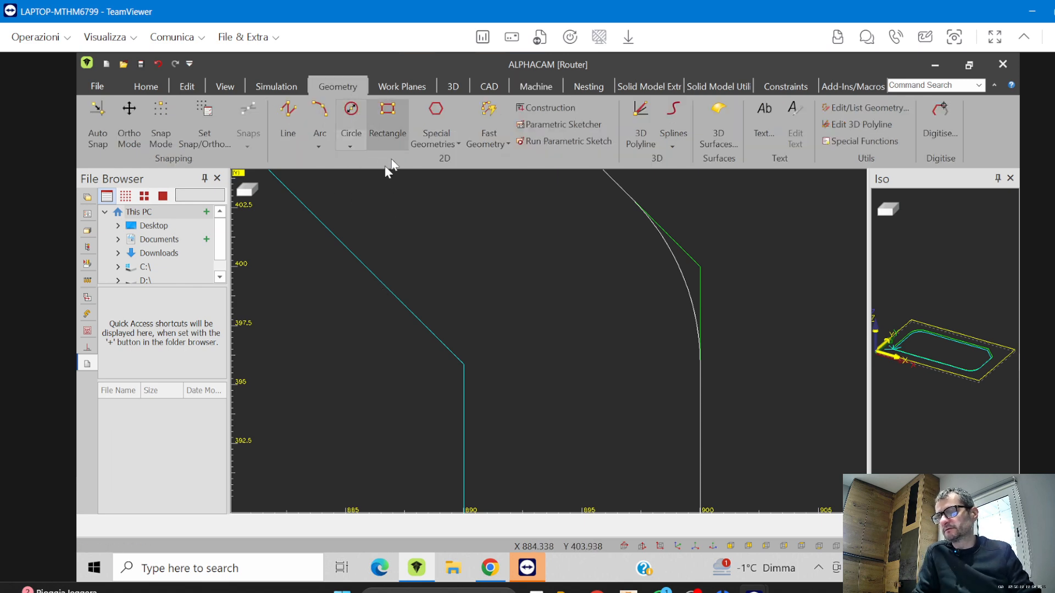
{"action": "left_click", "coordinate": [348, 121]}
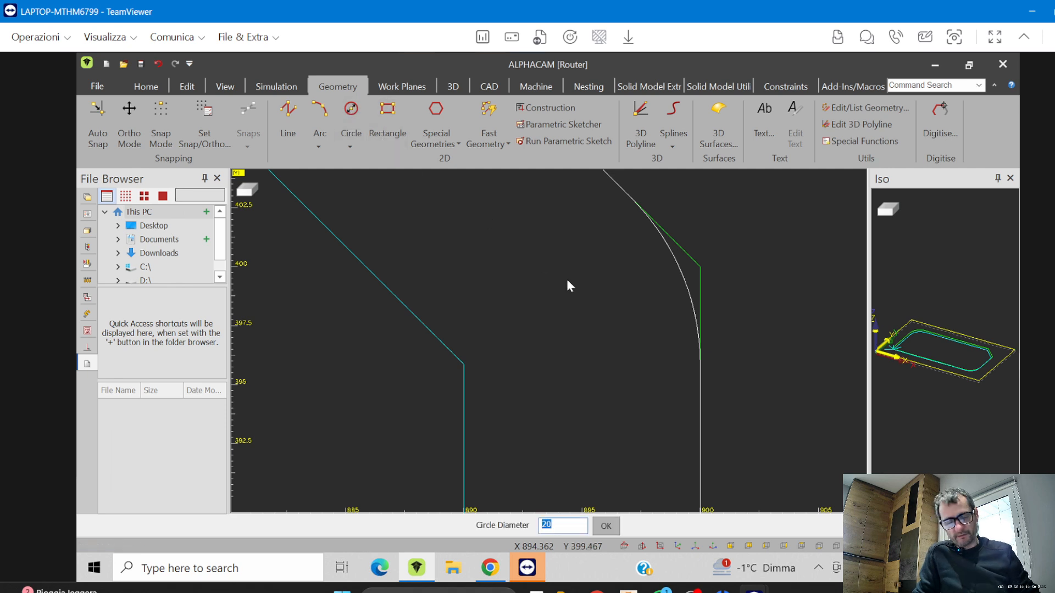
{"action": "key", "text": "Return"}
{"action": "scroll", "coordinate": [614, 355], "scroll_direction": "down", "scroll_amount": 2}
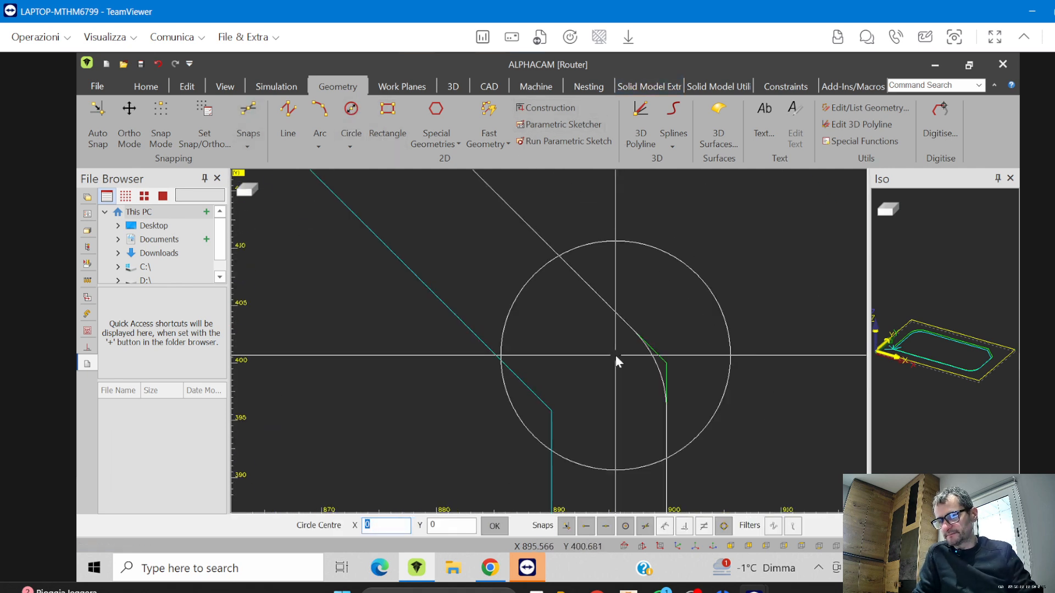
{"action": "scroll", "coordinate": [614, 354], "scroll_direction": "down", "scroll_amount": 3}
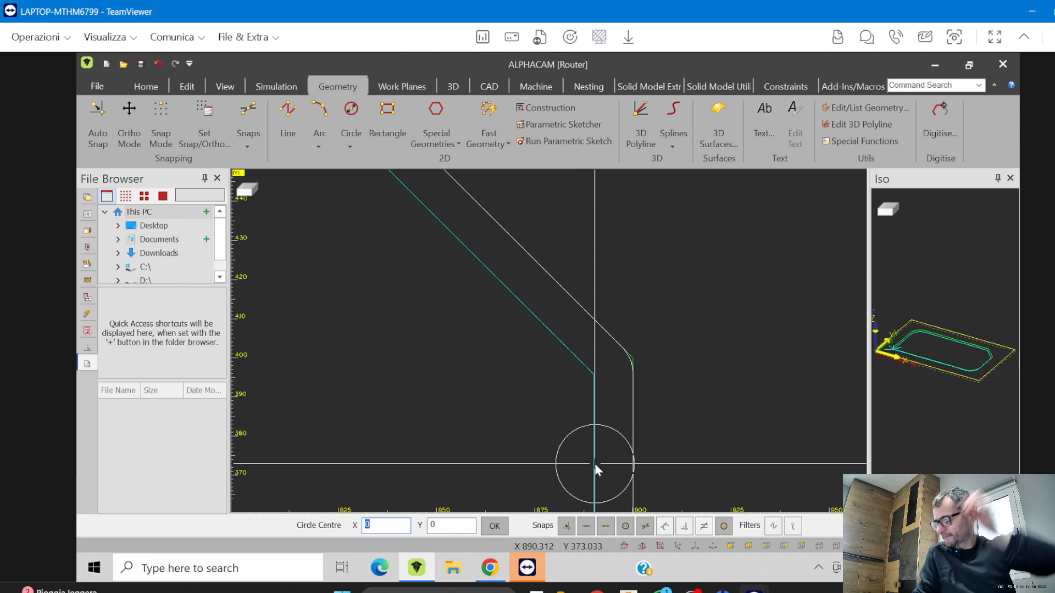
{"action": "left_click", "coordinate": [594, 463]}
{"action": "key", "text": "Escape"}
{"action": "scroll", "coordinate": [587, 336], "scroll_direction": "down", "scroll_amount": 2}
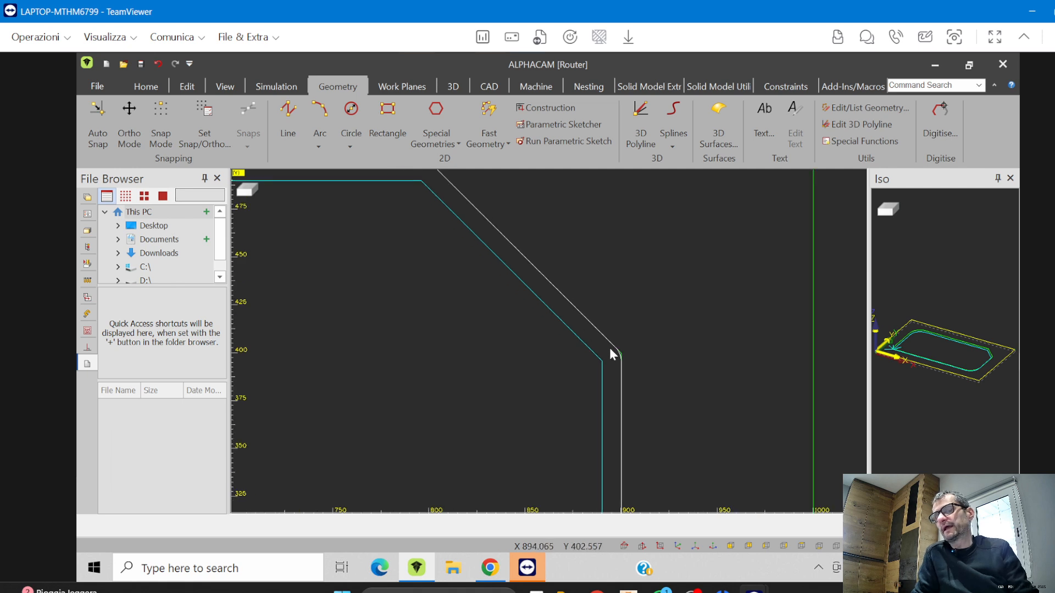
{"action": "scroll", "coordinate": [614, 348], "scroll_direction": "down", "scroll_amount": 5}
{"action": "scroll", "coordinate": [568, 358], "scroll_direction": "up", "scroll_amount": 2}
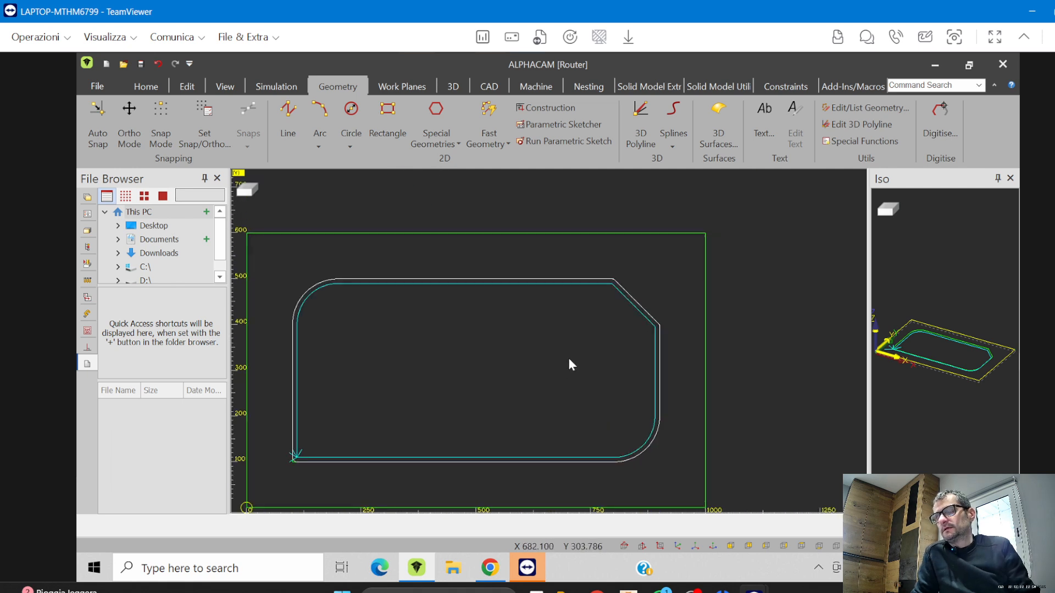
Inspect the inner toolpath at its start corner and over the whole part, including in 3D view
{"action": "scroll", "coordinate": [665, 316], "scroll_direction": "down", "scroll_amount": 2}
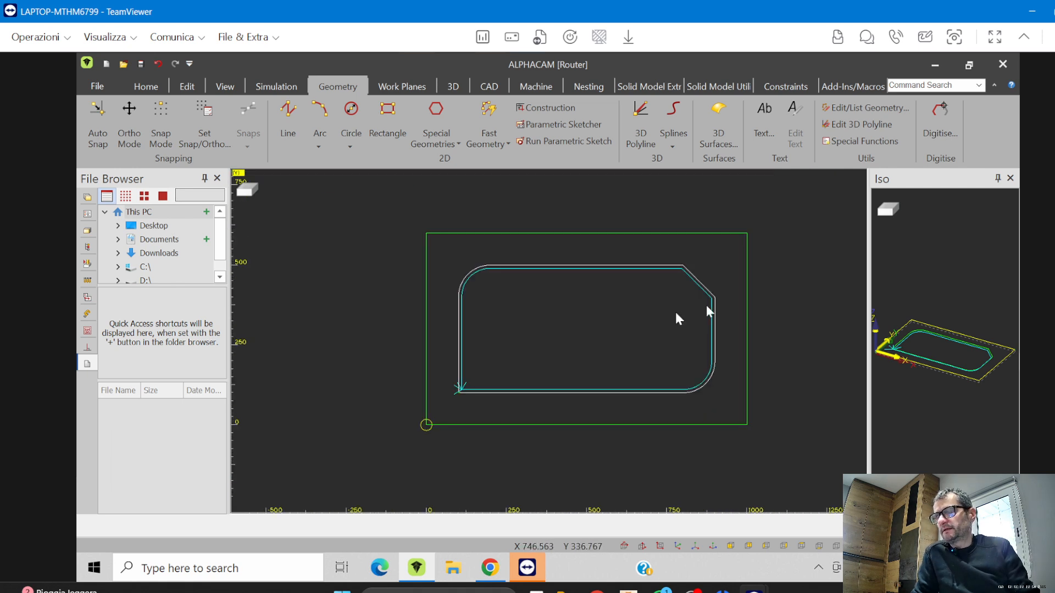
{"action": "scroll", "coordinate": [489, 390], "scroll_direction": "up", "scroll_amount": 4}
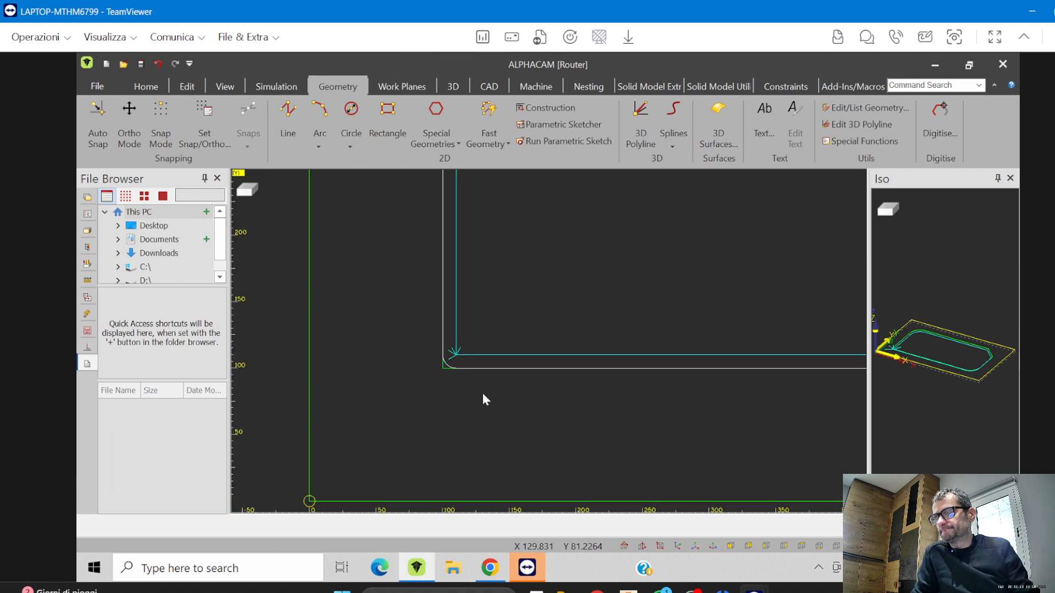
{"action": "scroll", "coordinate": [483, 392], "scroll_direction": "down", "scroll_amount": 3}
{"action": "scroll", "coordinate": [348, 423], "scroll_direction": "up", "scroll_amount": 1}
{"action": "scroll", "coordinate": [471, 396], "scroll_direction": "down", "scroll_amount": 1}
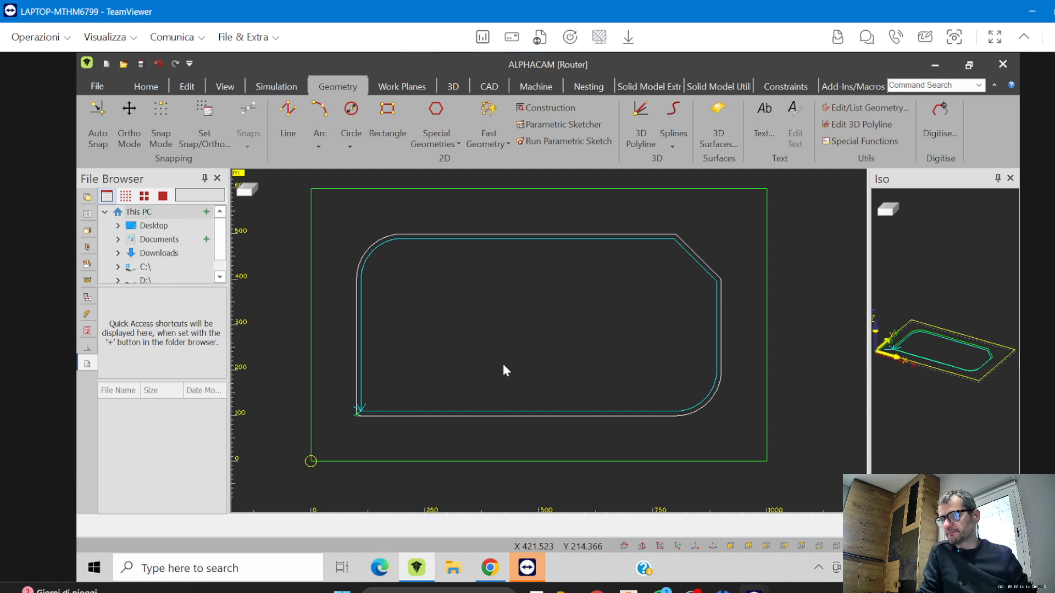
{"action": "middle_click_drag", "start_coordinate": [495, 330], "coordinate": [506, 348]}
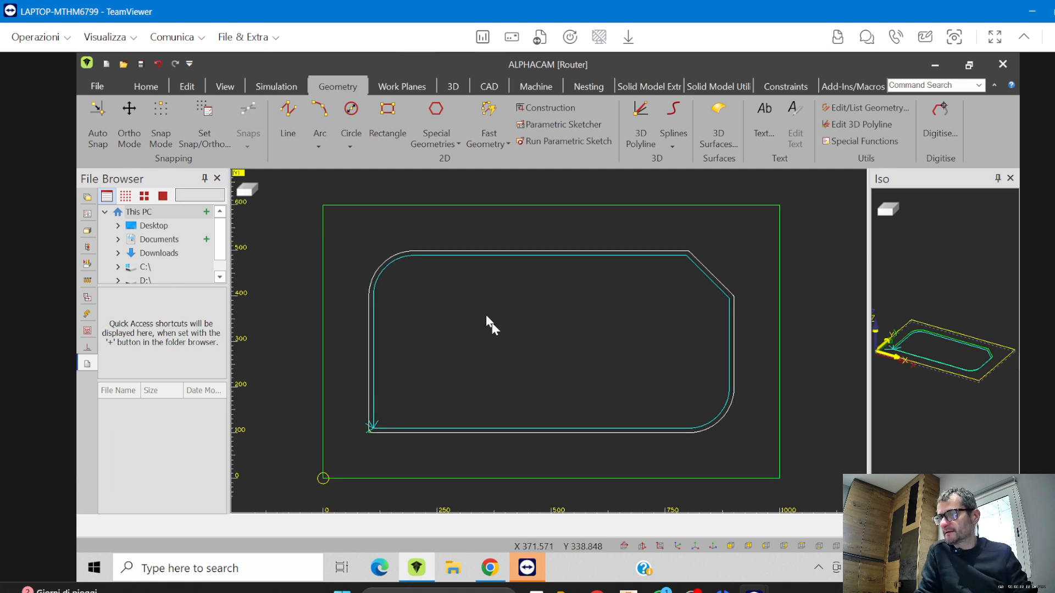
{"action": "left_click", "coordinate": [225, 86]}
{"action": "left_click", "coordinate": [108, 124]}
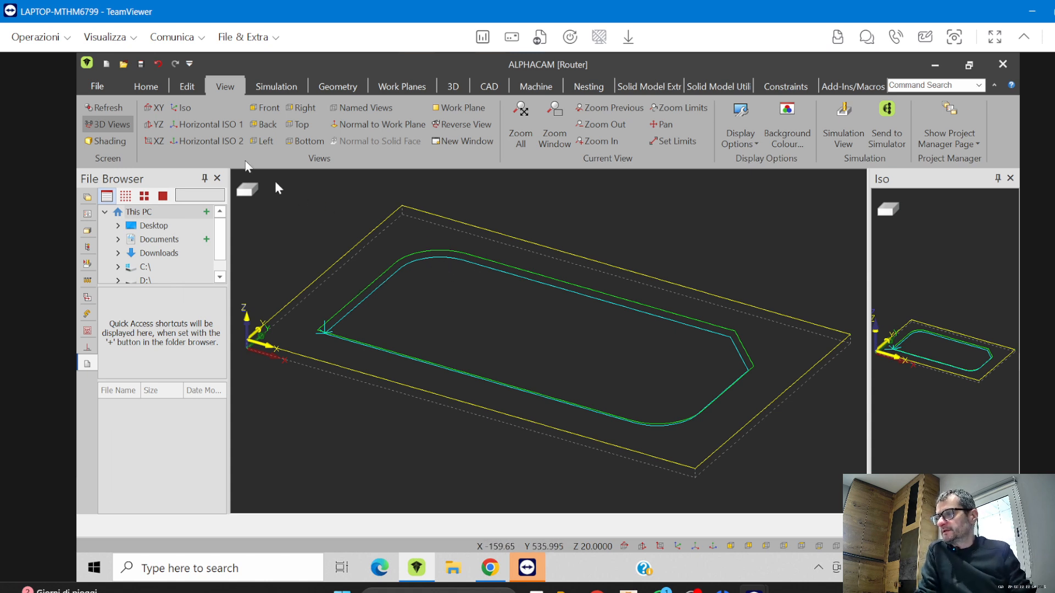
Reduce the simulation feed speed and try to run the solid simulation of the toolpath
{"action": "left_click", "coordinate": [454, 86]}
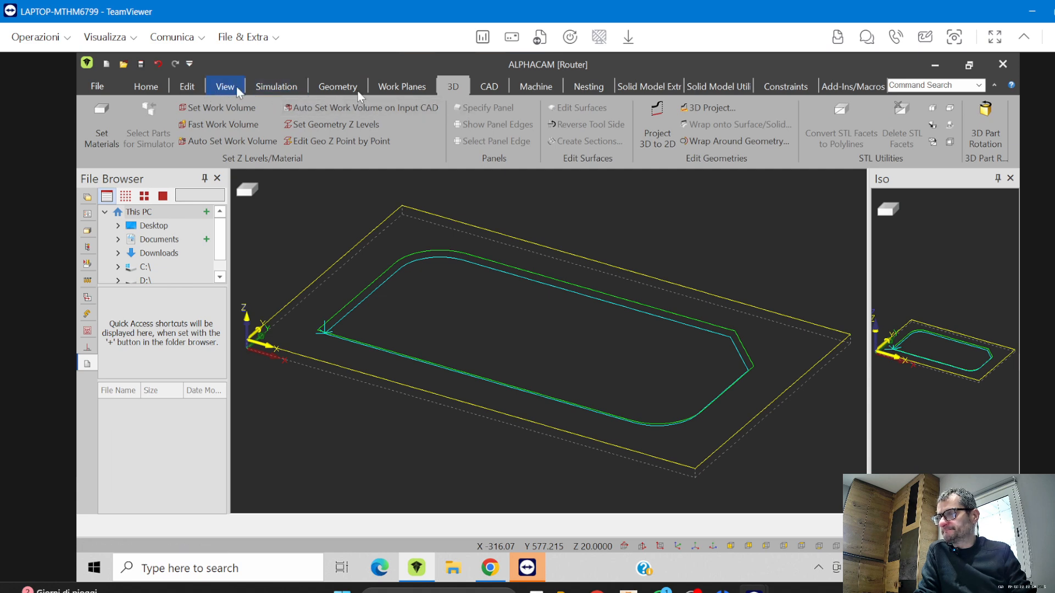
{"action": "left_click", "coordinate": [276, 88]}
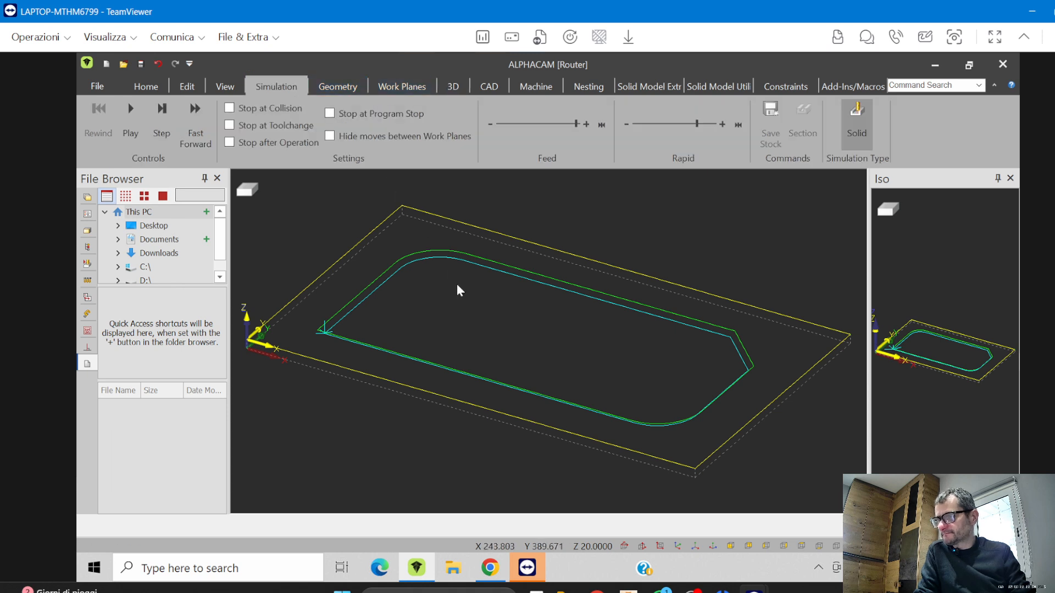
{"action": "left_click_drag", "start_coordinate": [568, 125], "coordinate": [550, 124]}
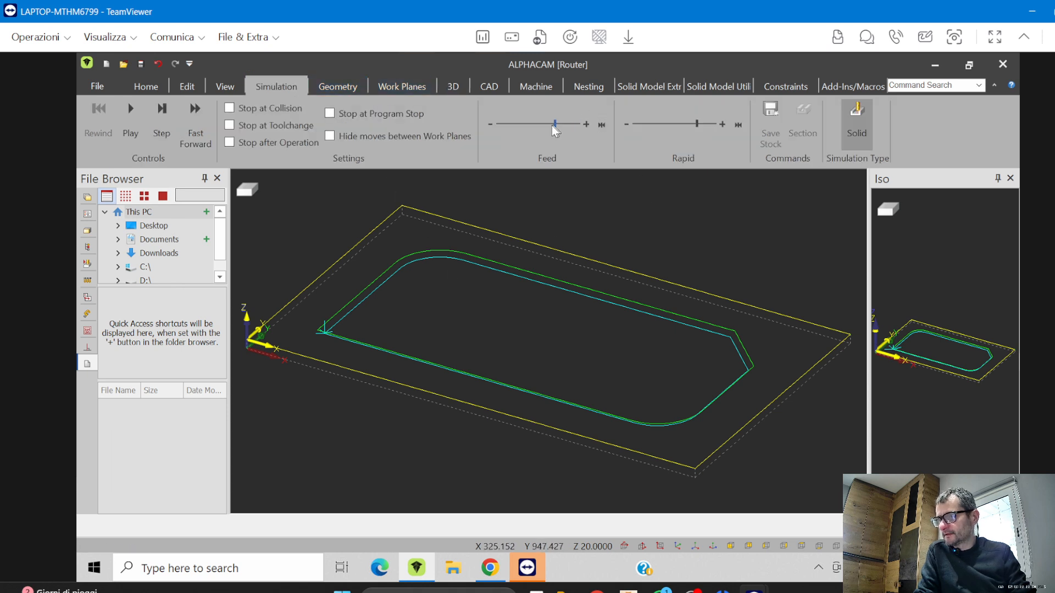
{"action": "left_click", "coordinate": [127, 110]}
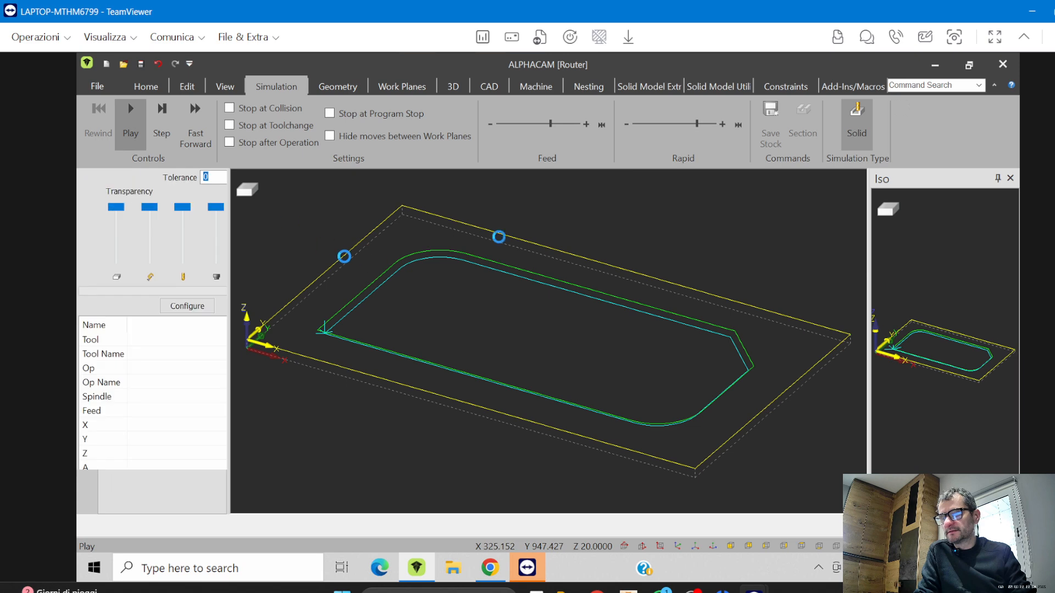
{"action": "left_click", "coordinate": [572, 340]}
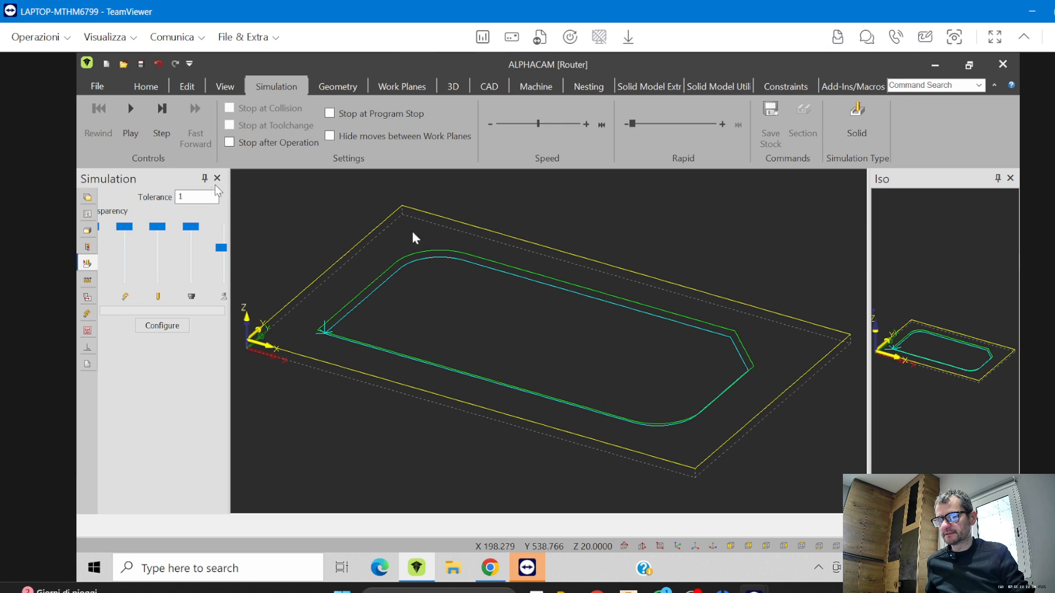
Run the toolpath simulation without solid mode, increasing its speed as the cutter follows the inner contour
{"action": "left_click", "coordinate": [130, 116]}
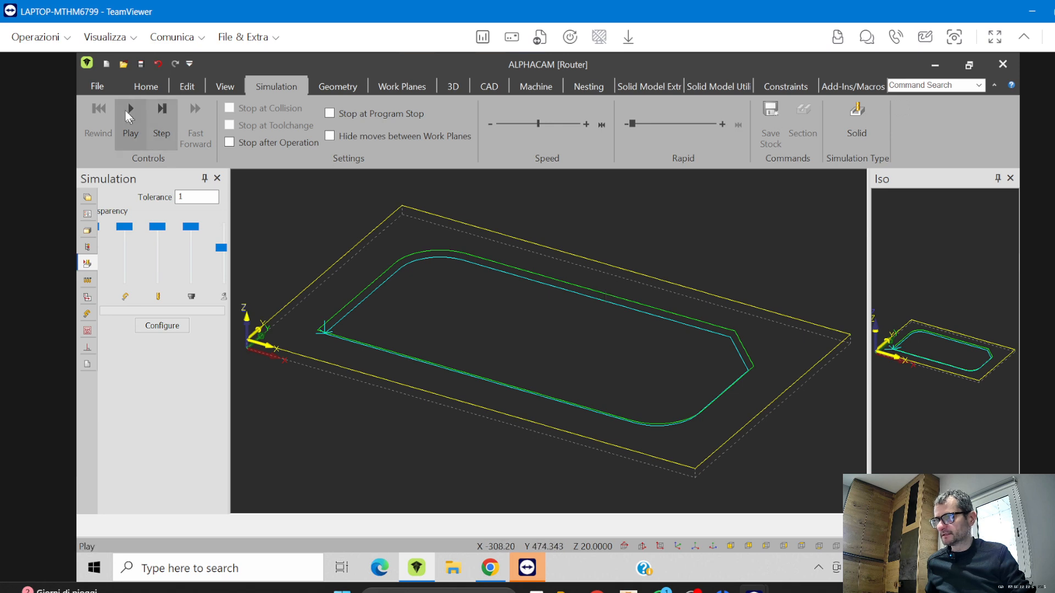
{"action": "middle_click_drag", "start_coordinate": [362, 352], "coordinate": [518, 351]}
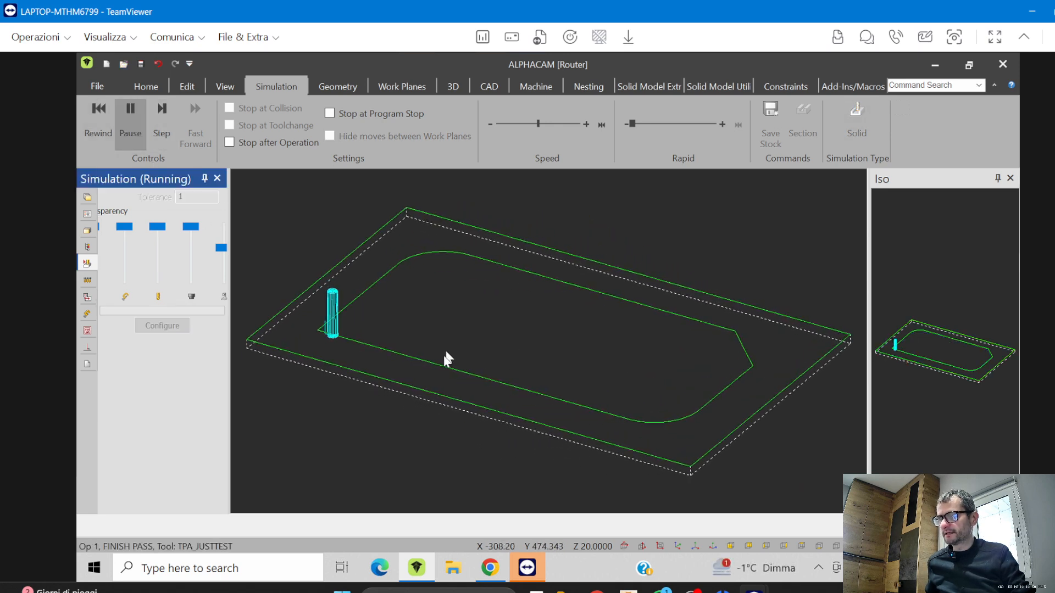
{"action": "mouse_move", "coordinate": [445, 357]}
{"action": "middle_mouse_down"}
{"action": "mouse_move", "coordinate": [460, 483]}
{"action": "mouse_move", "coordinate": [457, 368]}
{"action": "middle_mouse_up"}
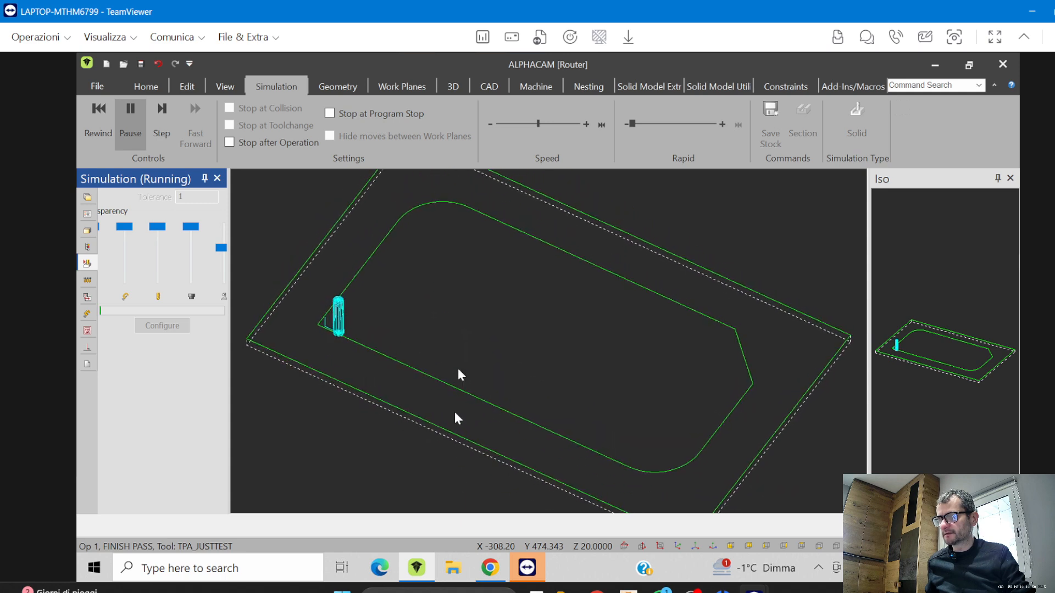
{"action": "left_click", "coordinate": [556, 124]}
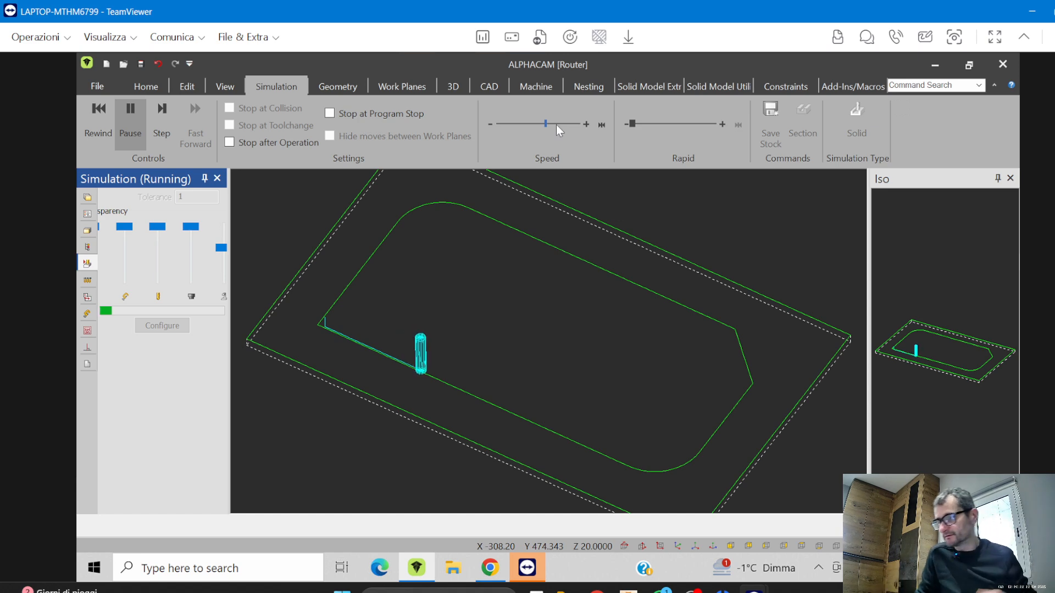
{"action": "left_click", "coordinate": [556, 124]}
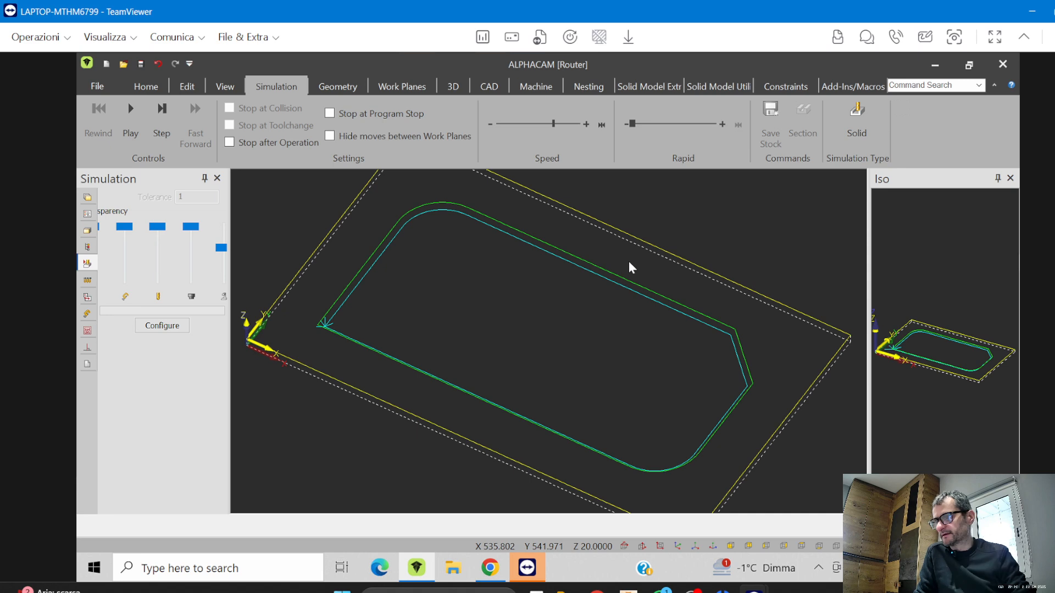
Start saving the drawing under a new name and create a Desktop folder named "Alphcam Trainig" for it
{"action": "left_click", "coordinate": [96, 88]}
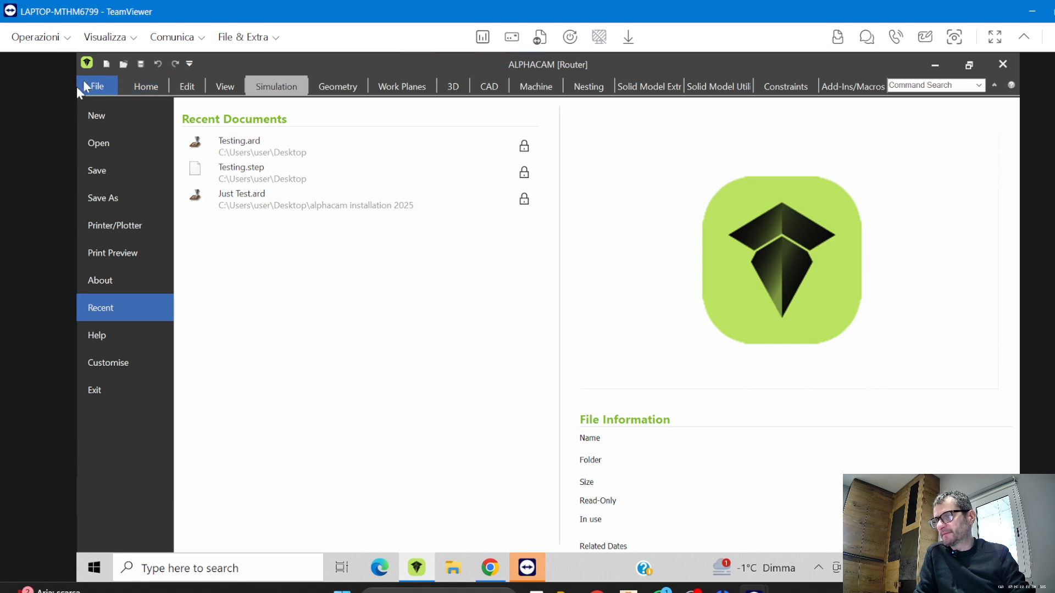
{"action": "left_click", "coordinate": [121, 196]}
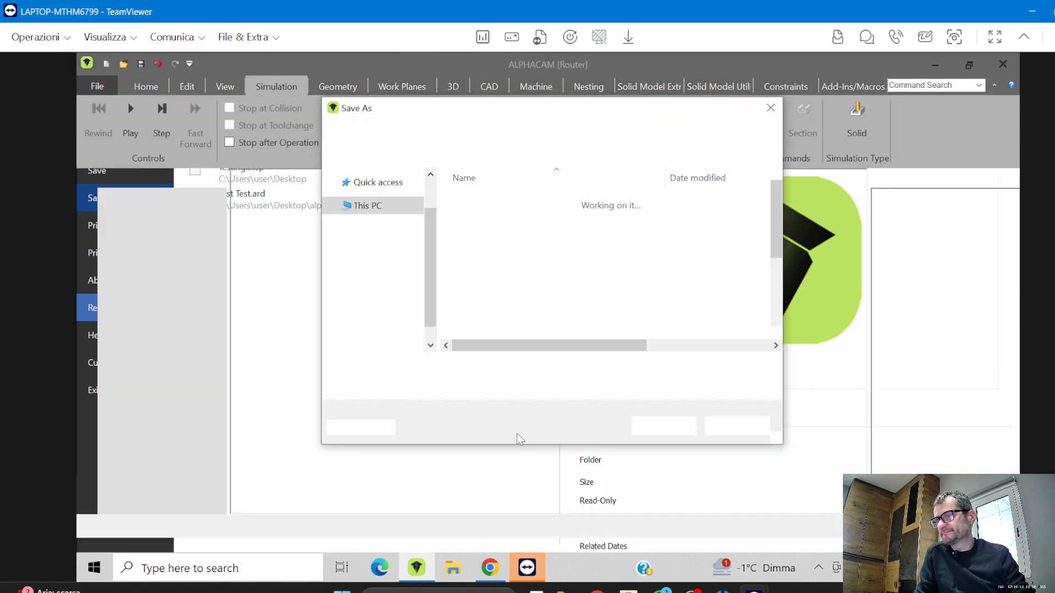
{"action": "scroll", "coordinate": [388, 222], "scroll_direction": "up", "scroll_amount": 1}
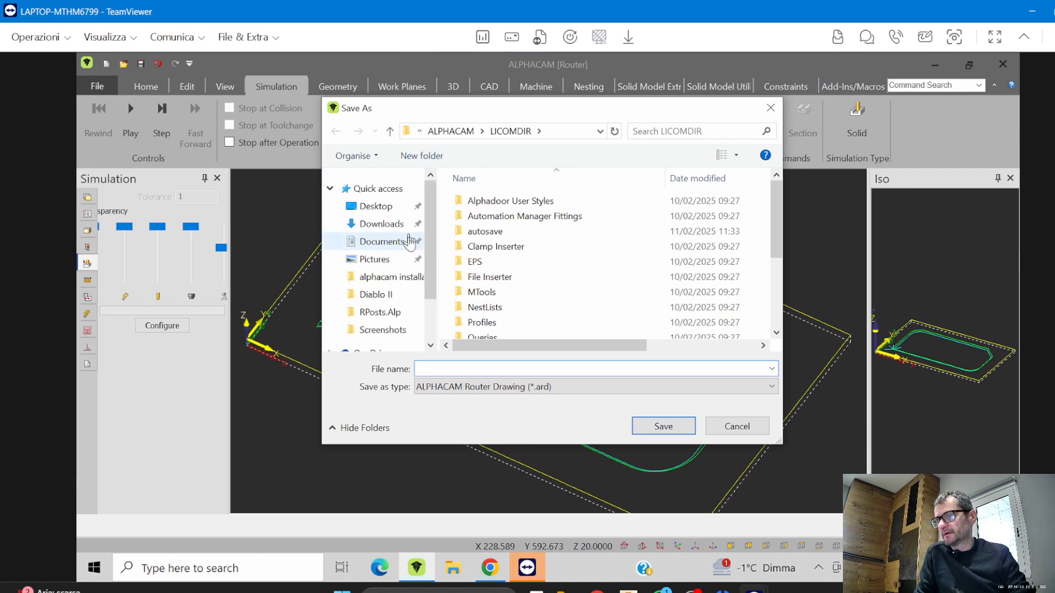
{"action": "left_click", "coordinate": [377, 208]}
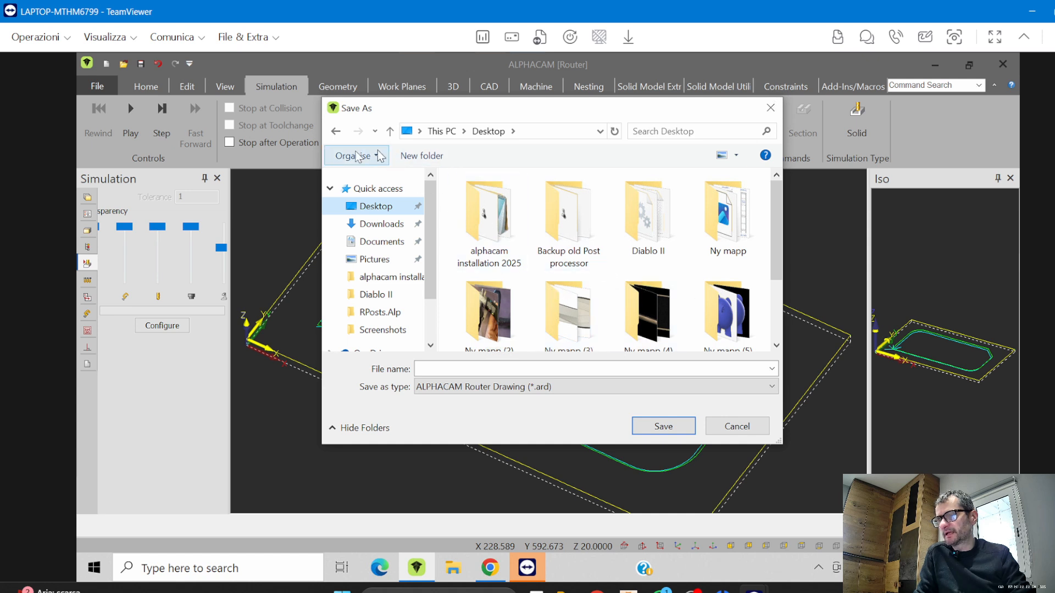
{"action": "left_click", "coordinate": [423, 156]}
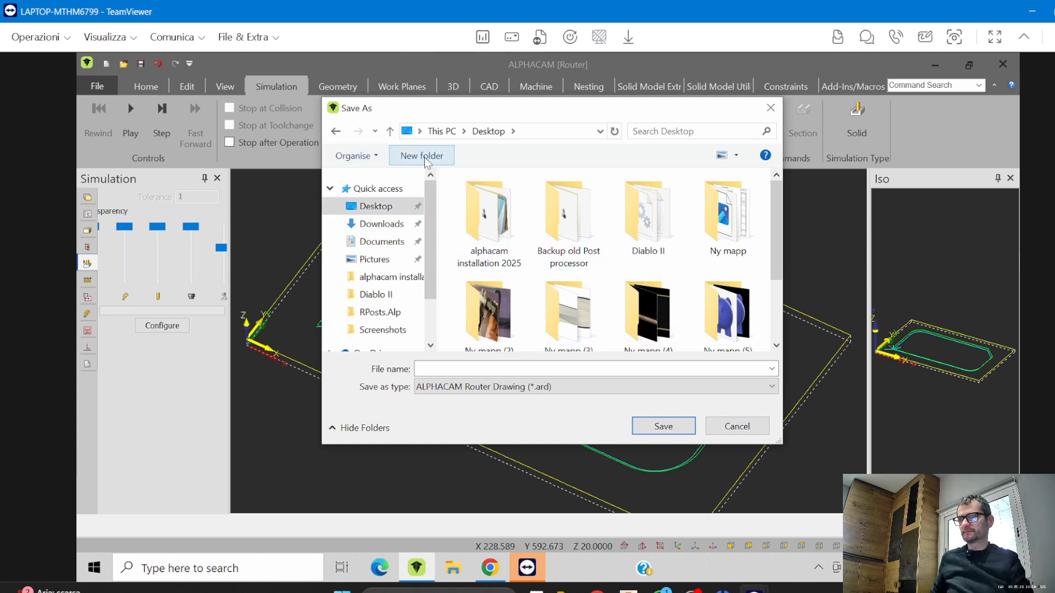
{"action": "key", "text": "BackSpace"}
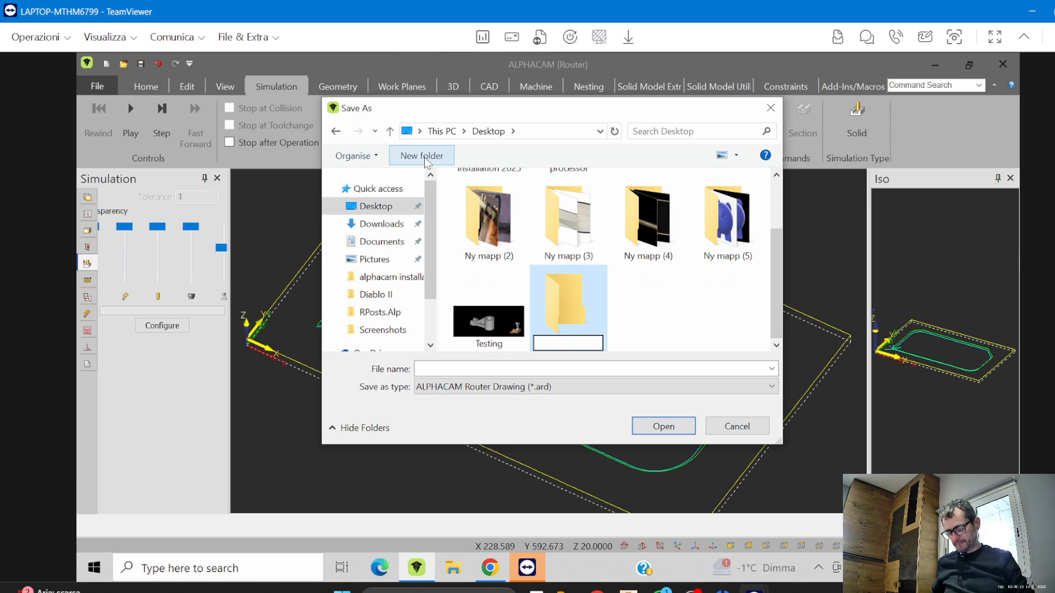
{"action": "type", "text": "Alphcam"}
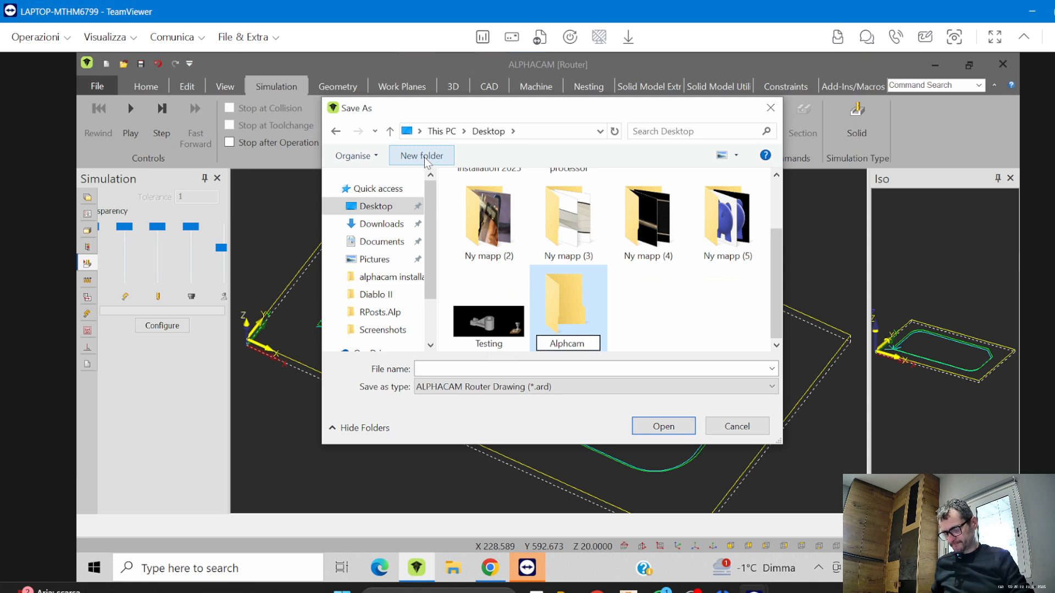
{"action": "type", "text": " Trainig"}
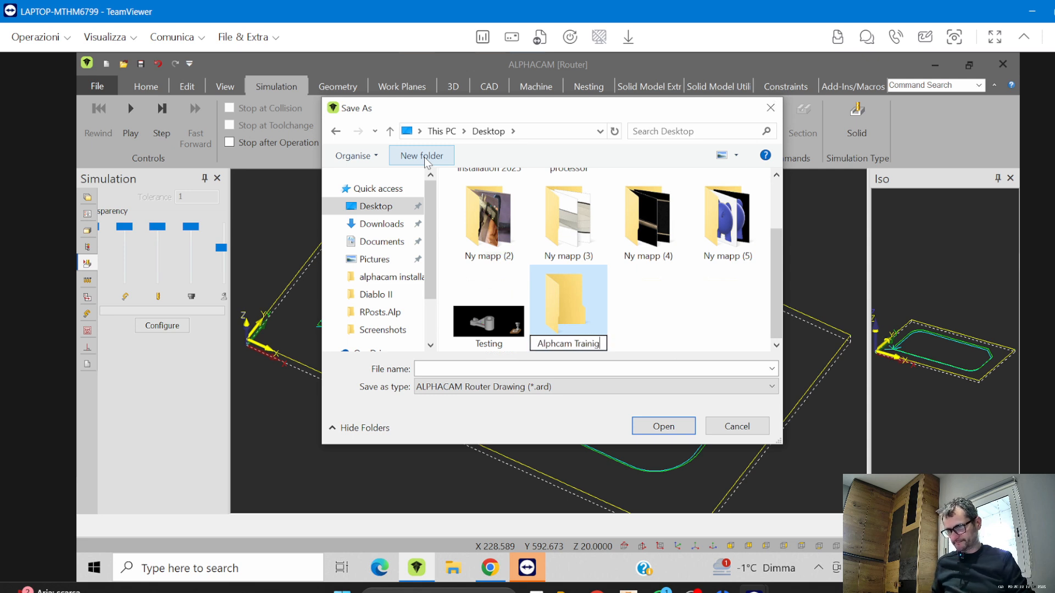
{"action": "key", "text": "Return"}
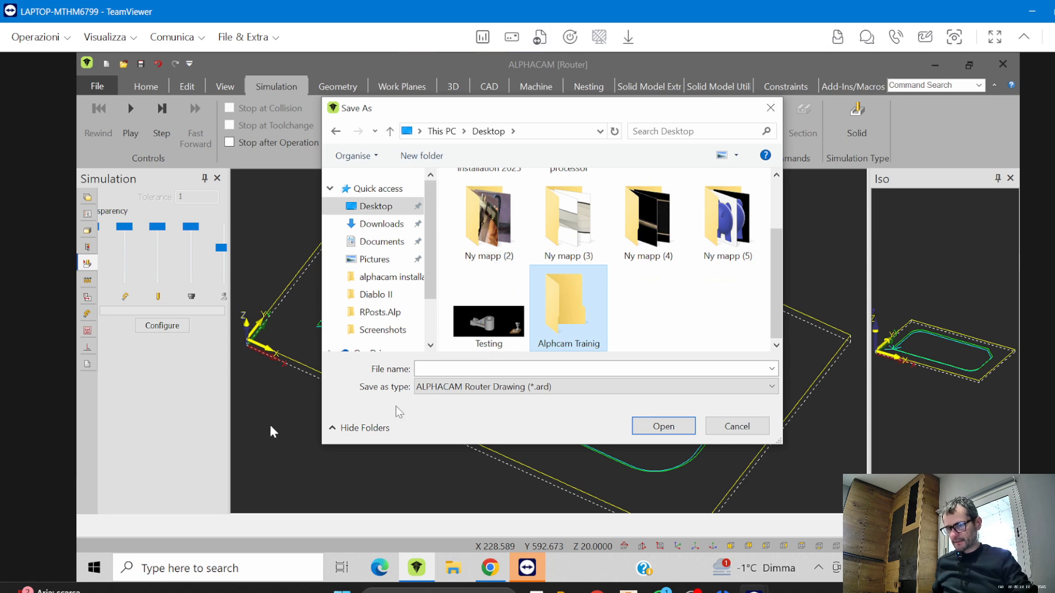
Save the drawing as 1_Lesson in the Alphcam Trainig folder, as an ALPHACAM Router Drawing
{"action": "double_click", "coordinate": [574, 324]}
{"action": "left_click", "coordinate": [477, 369]}
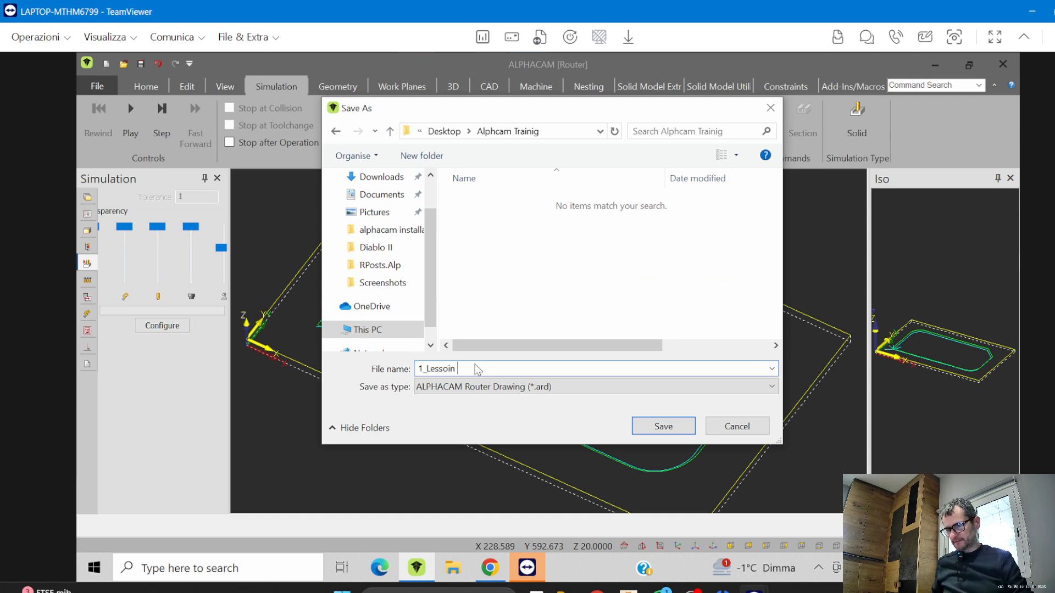
{"action": "key", "text": "Return"}
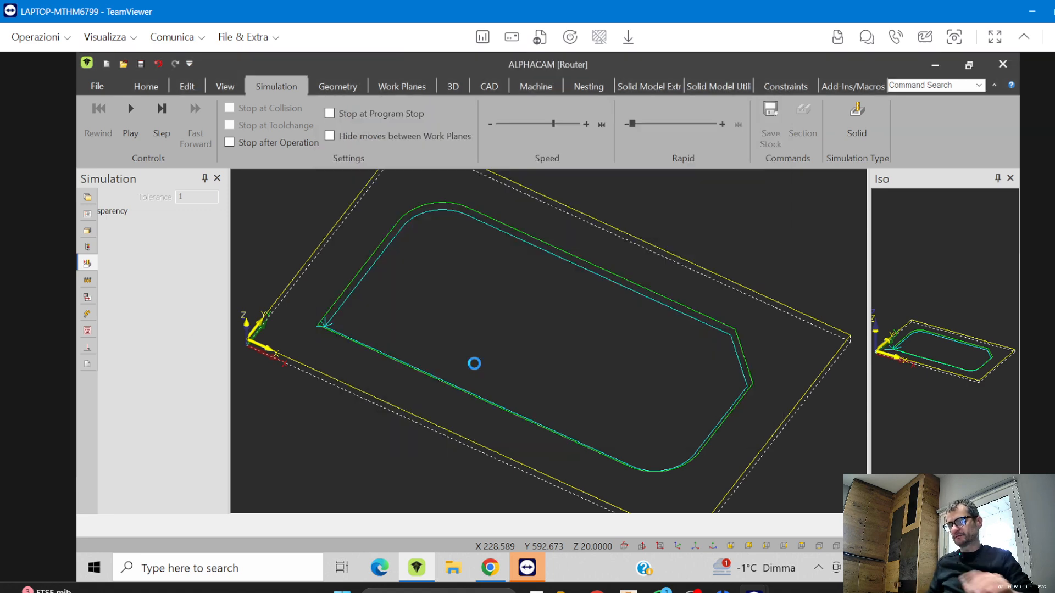
{"action": "key", "text": "Return"}
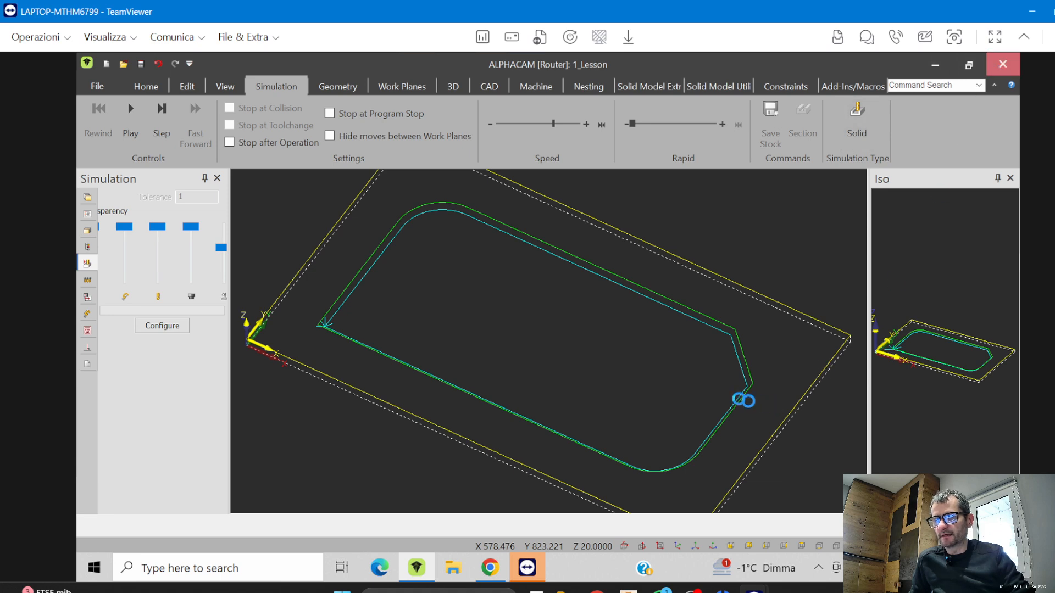
Close Alphacam and reopen the 1_Lesson drawing from the Alphcam Trainig folder on the desktop
{"action": "left_click", "coordinate": [1002, 64]}
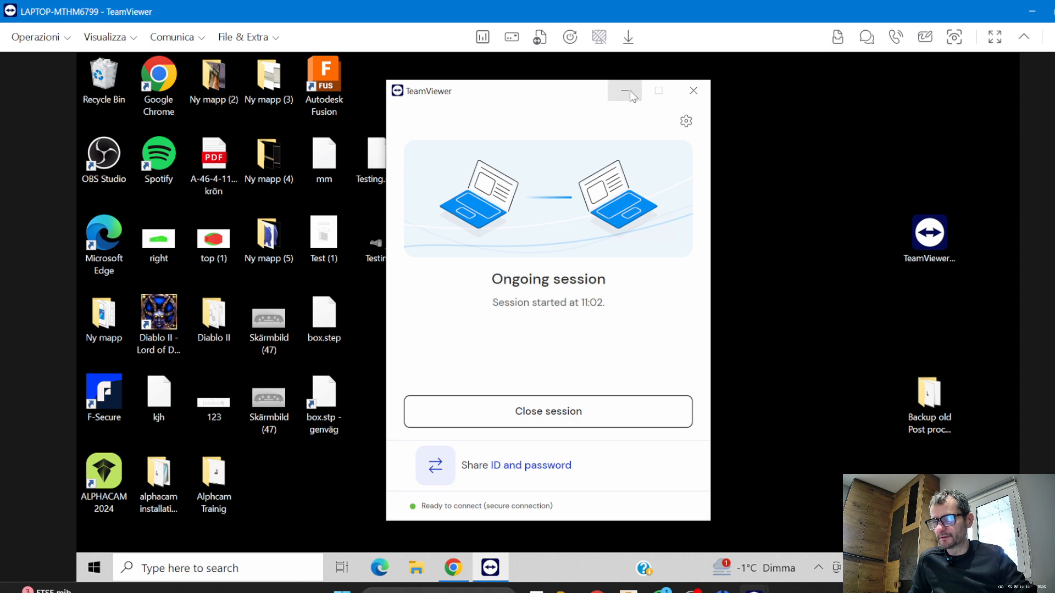
{"action": "left_click", "coordinate": [626, 91]}
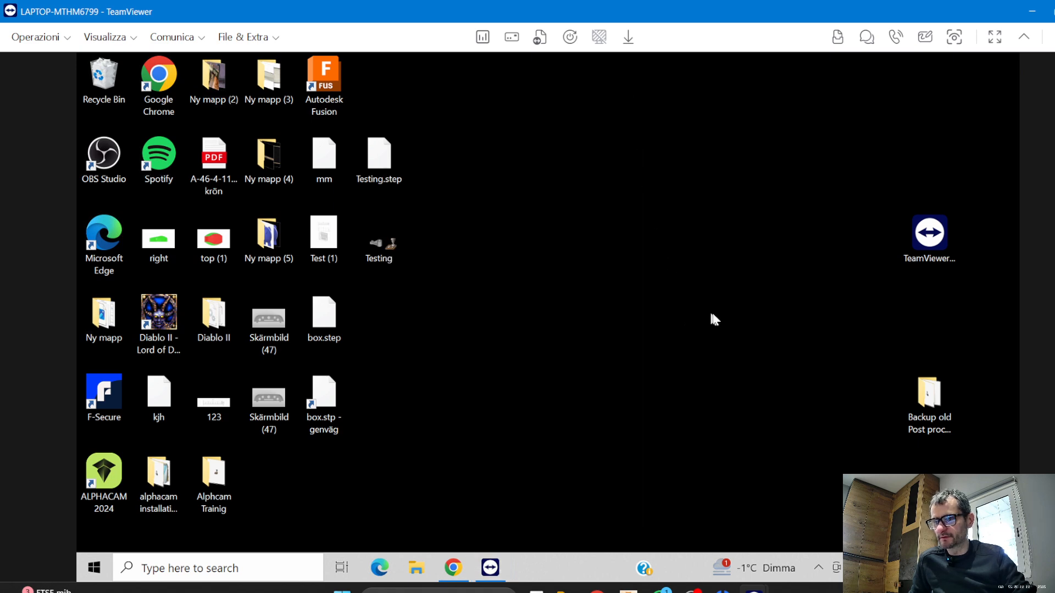
{"action": "double_click", "coordinate": [214, 478]}
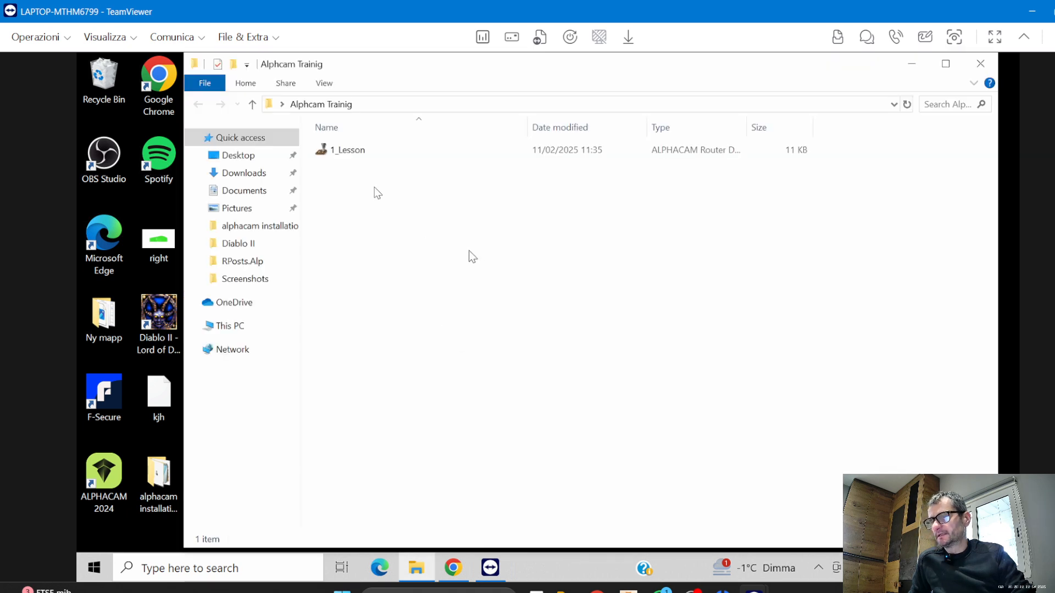
{"action": "left_click", "coordinate": [348, 149]}
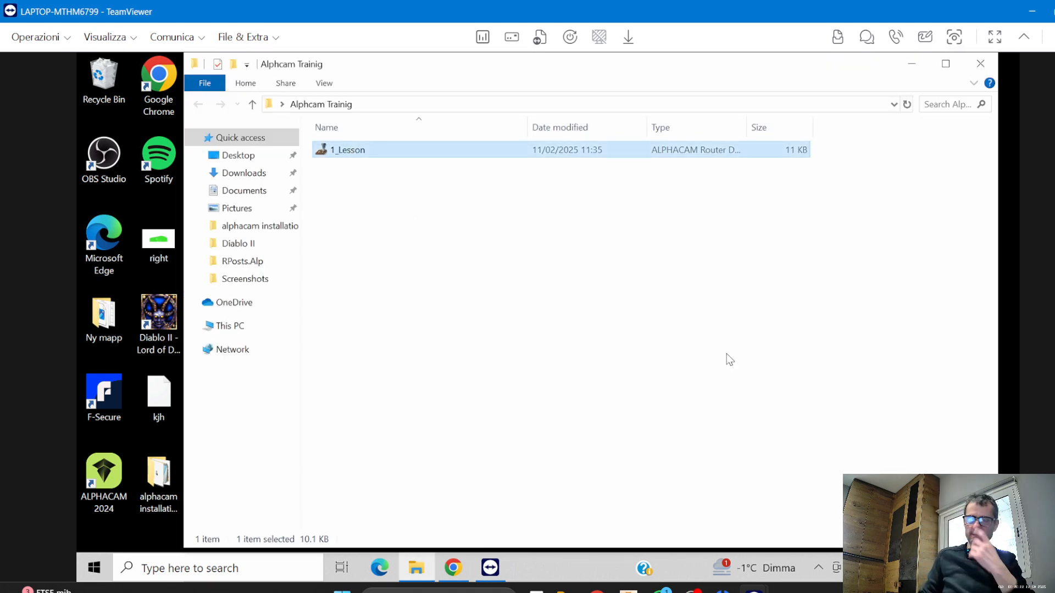
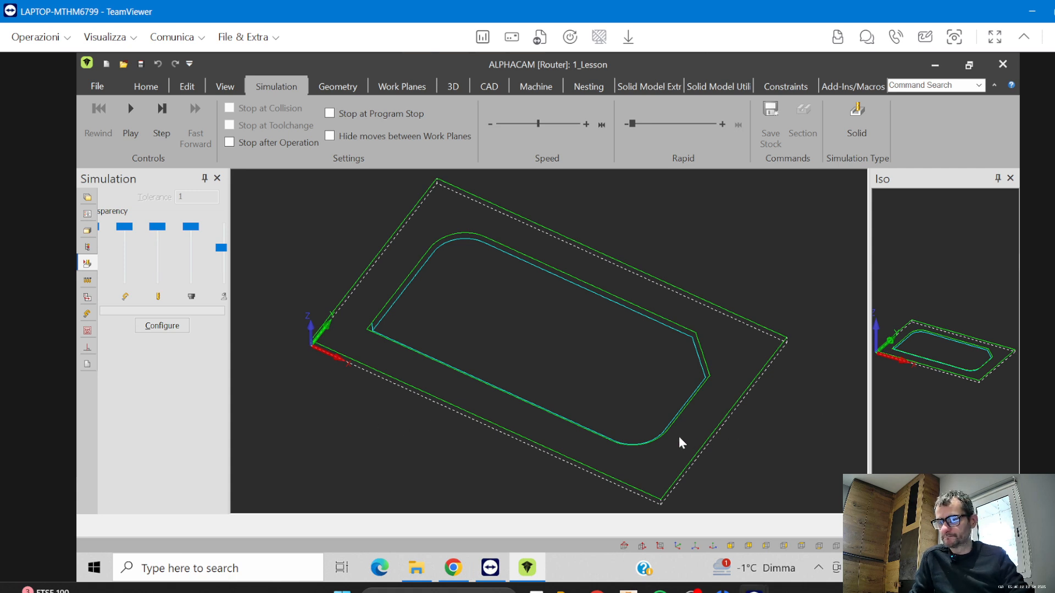
Output the NC code to file with the TPA_Tecnoteam post processor, saving it as 1_Lesson in the Alphcam Trainig folder
{"action": "middle_click_drag", "start_coordinate": [681, 443], "coordinate": [629, 349]}
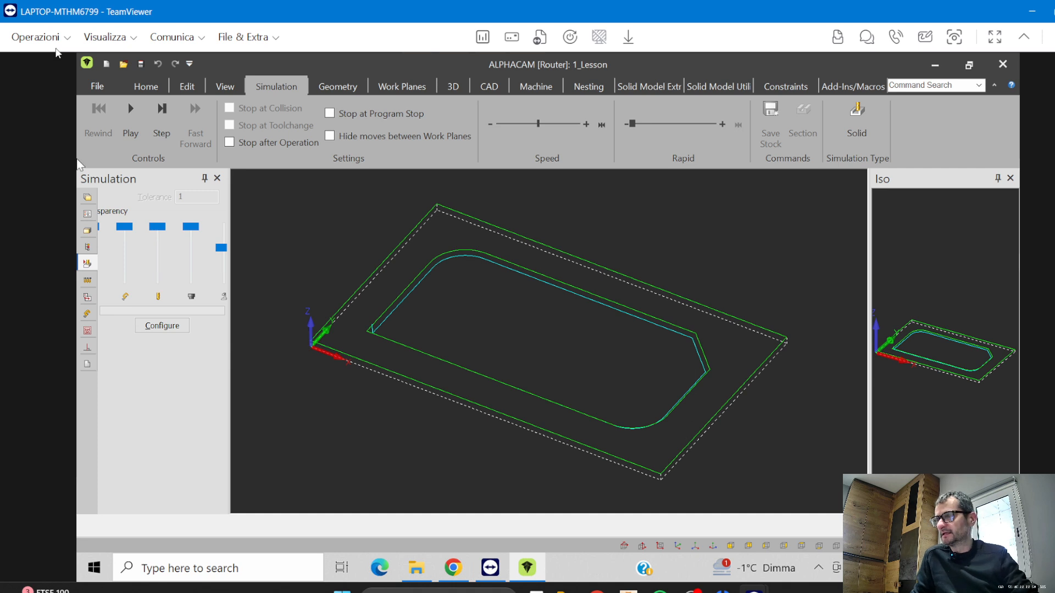
{"action": "left_click", "coordinate": [146, 93]}
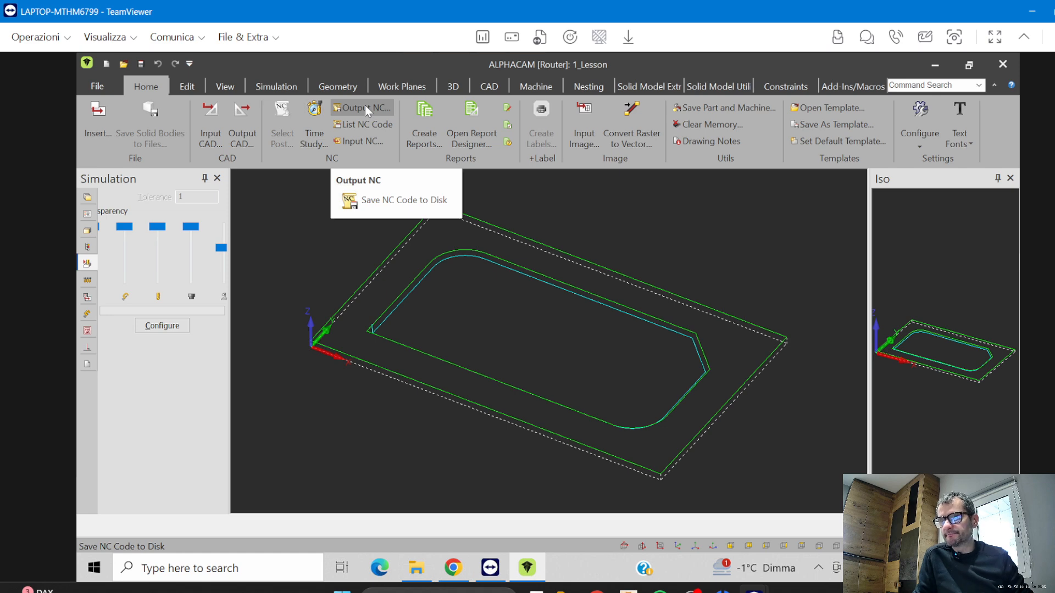
{"action": "left_click", "coordinate": [365, 104]}
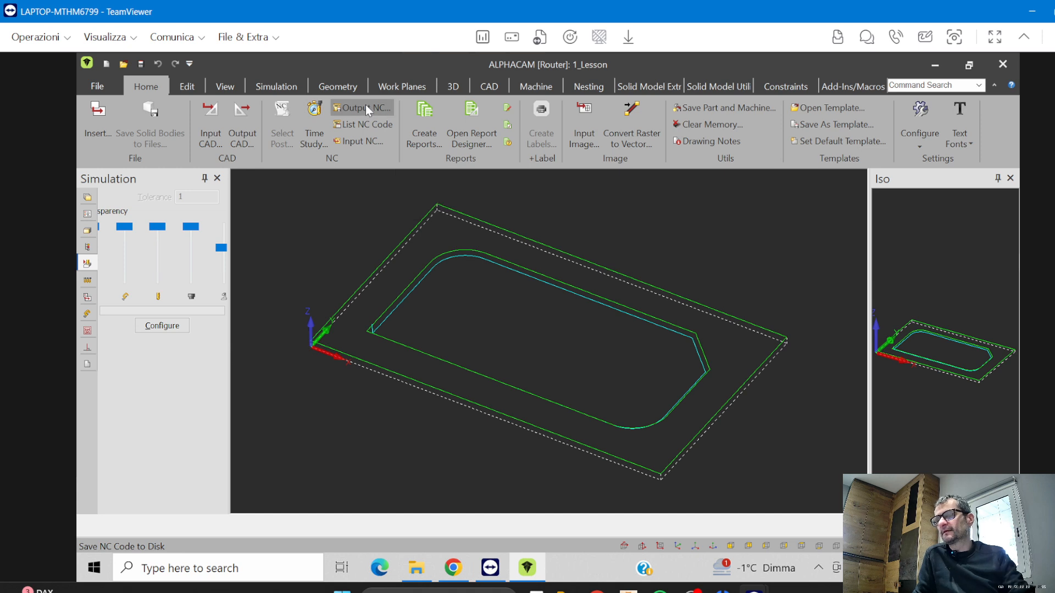
{"action": "left_click_drag", "start_coordinate": [510, 249], "coordinate": [472, 155]}
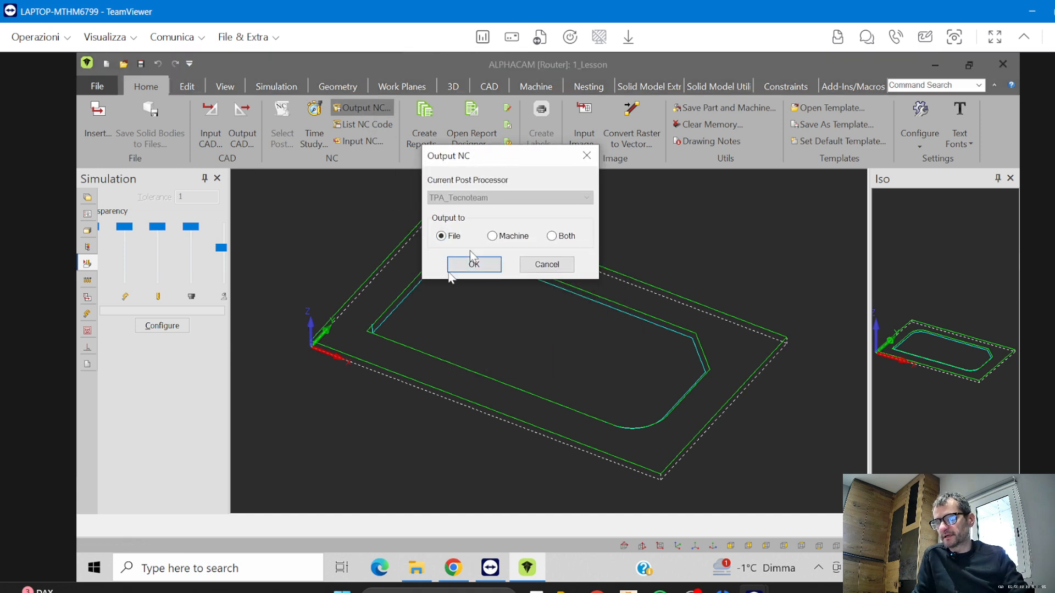
{"action": "left_click", "coordinate": [471, 265]}
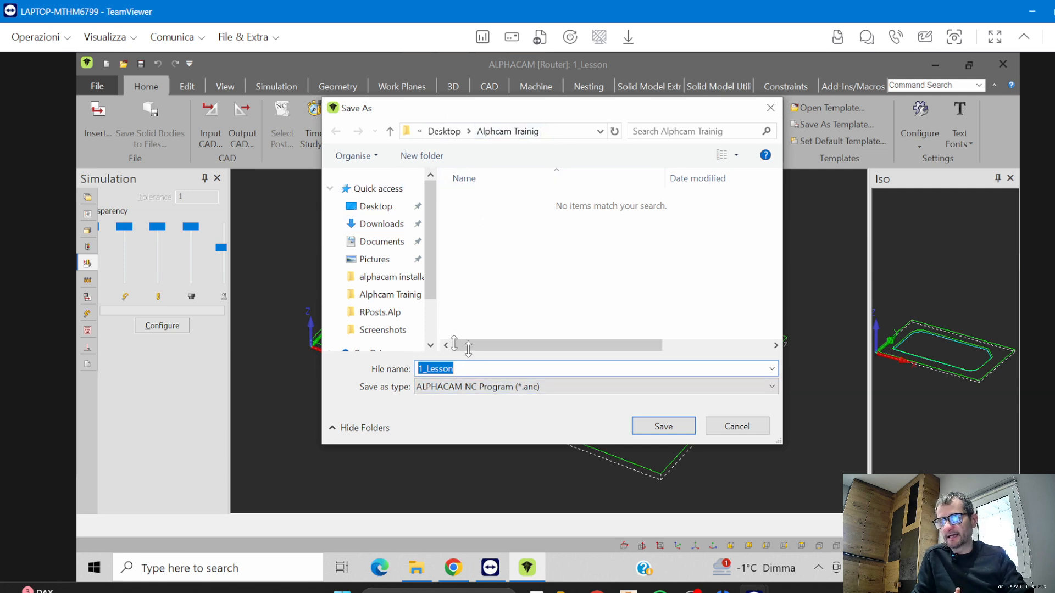
{"action": "left_click", "coordinate": [664, 426]}
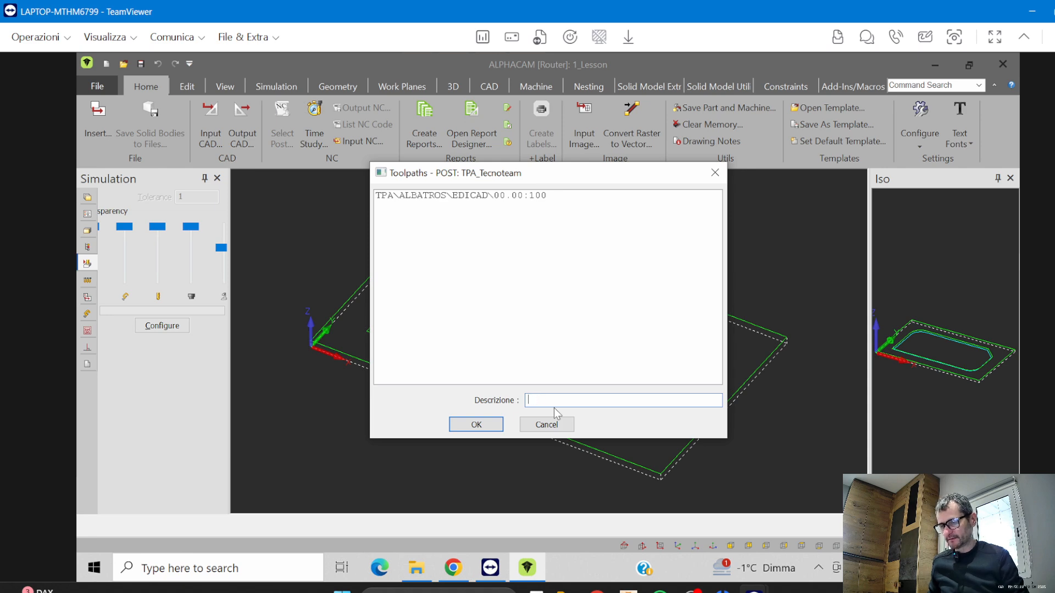
Complete the post processor prompts with a blank description and the Z and Y offsets kept at 0
{"action": "left_click", "coordinate": [485, 427]}
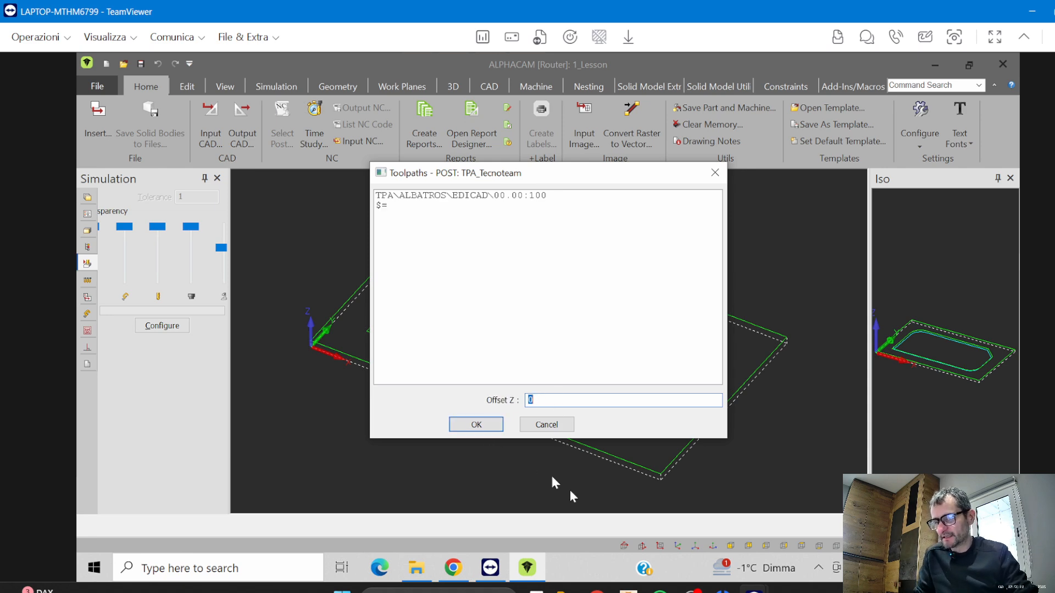
{"action": "left_click", "coordinate": [531, 400]}
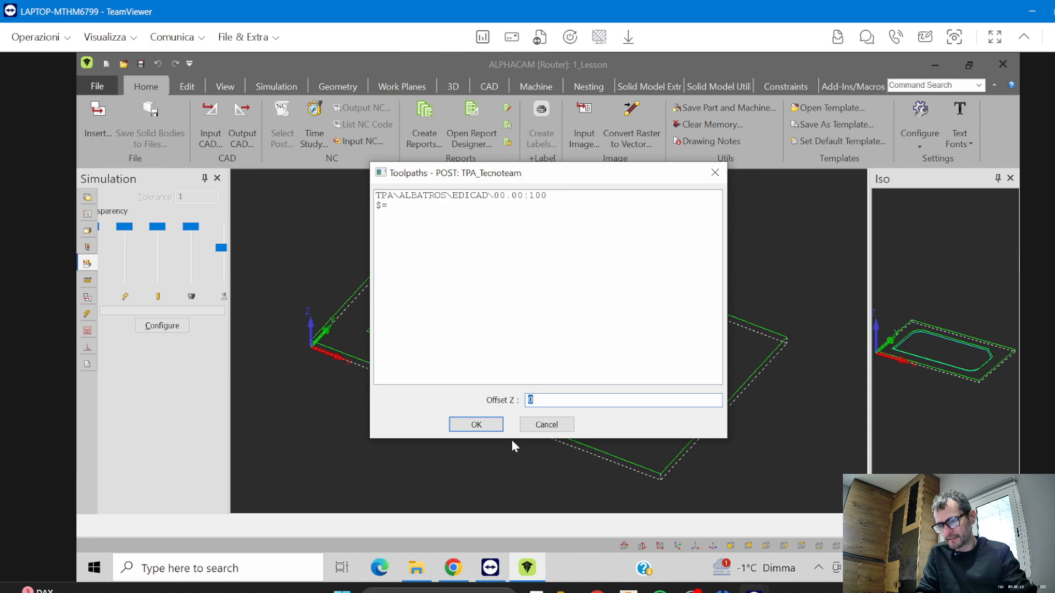
{"action": "left_click", "coordinate": [485, 426]}
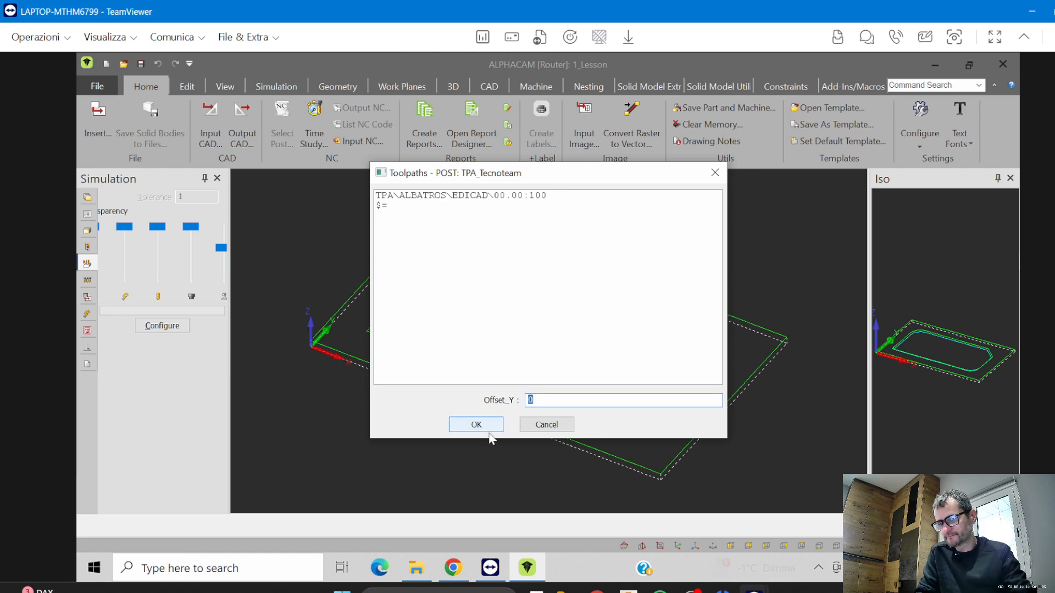
{"action": "left_click", "coordinate": [489, 431]}
{"action": "left_click", "coordinate": [587, 342]}
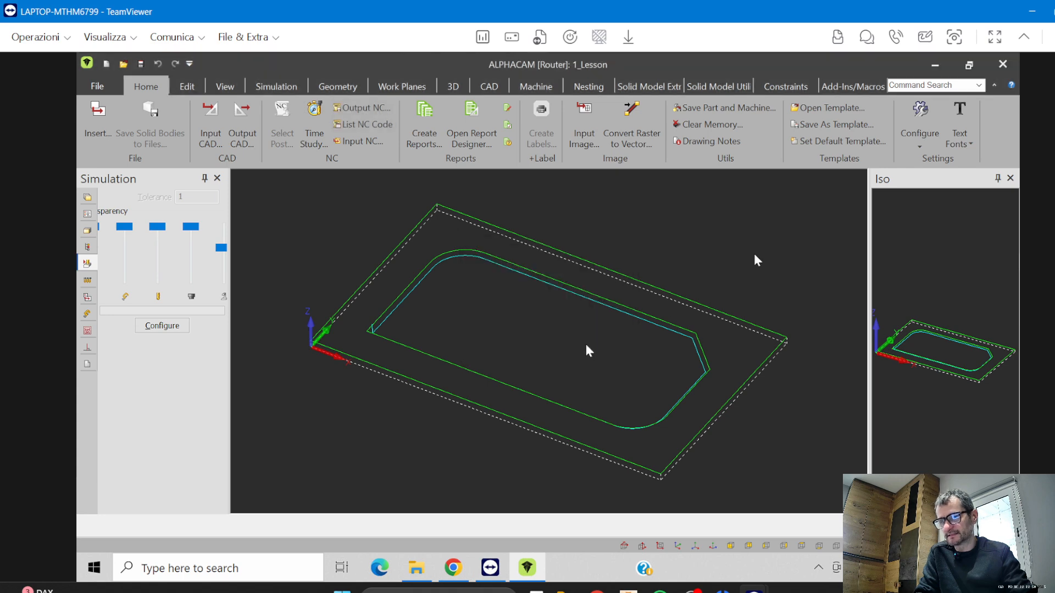
Open the exported 1_Lesson TCN file from the Alphcam Trainig folder, examine its header line and close it
{"action": "left_click", "coordinate": [934, 64]}
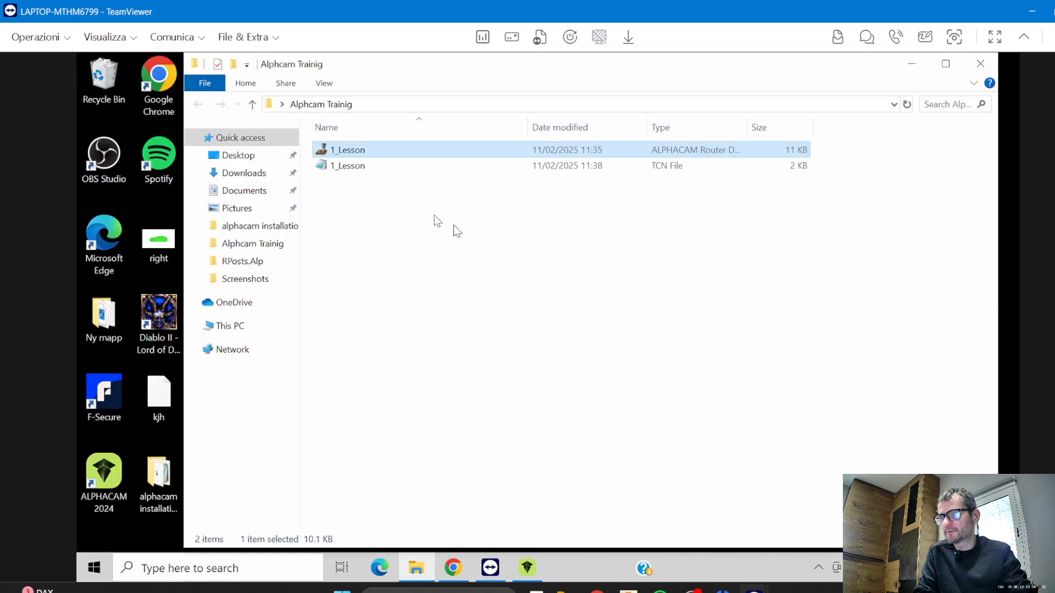
{"action": "left_click", "coordinate": [351, 167]}
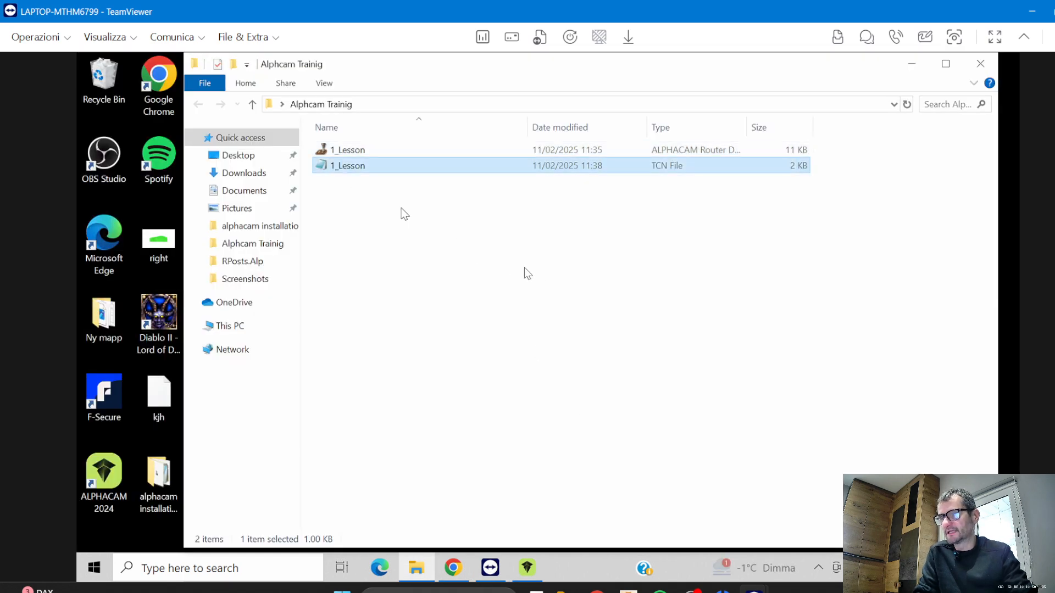
{"action": "double_click", "coordinate": [351, 164]}
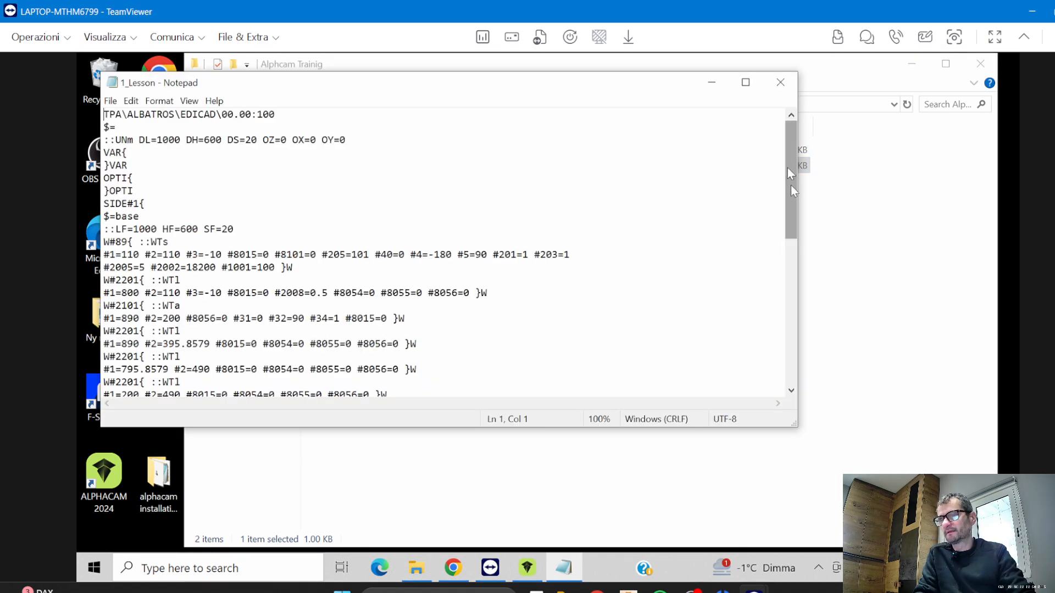
{"action": "left_click_drag", "start_coordinate": [787, 167], "coordinate": [703, 168]}
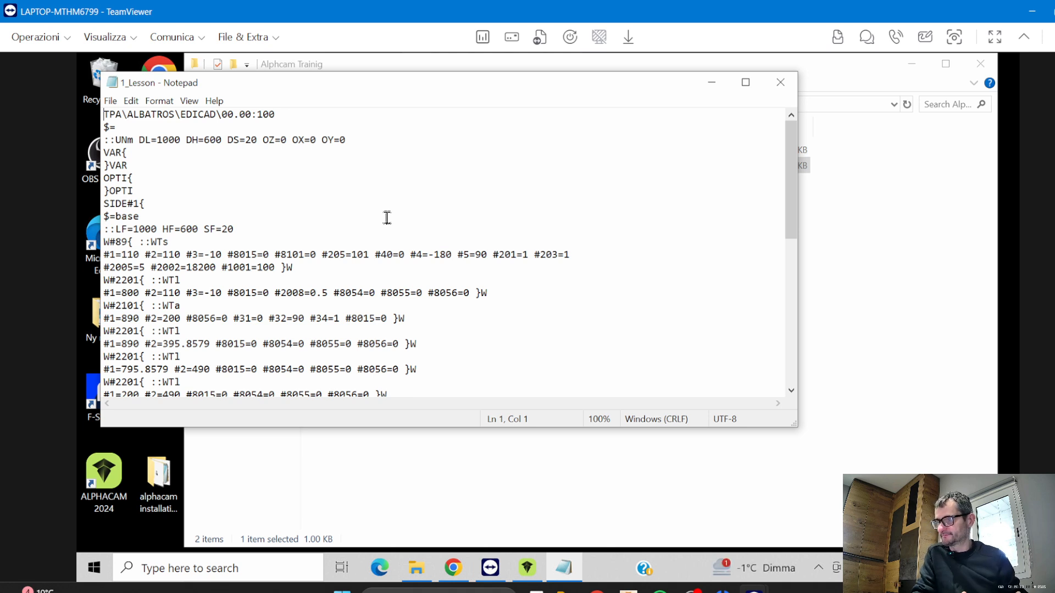
{"action": "left_click", "coordinate": [281, 116]}
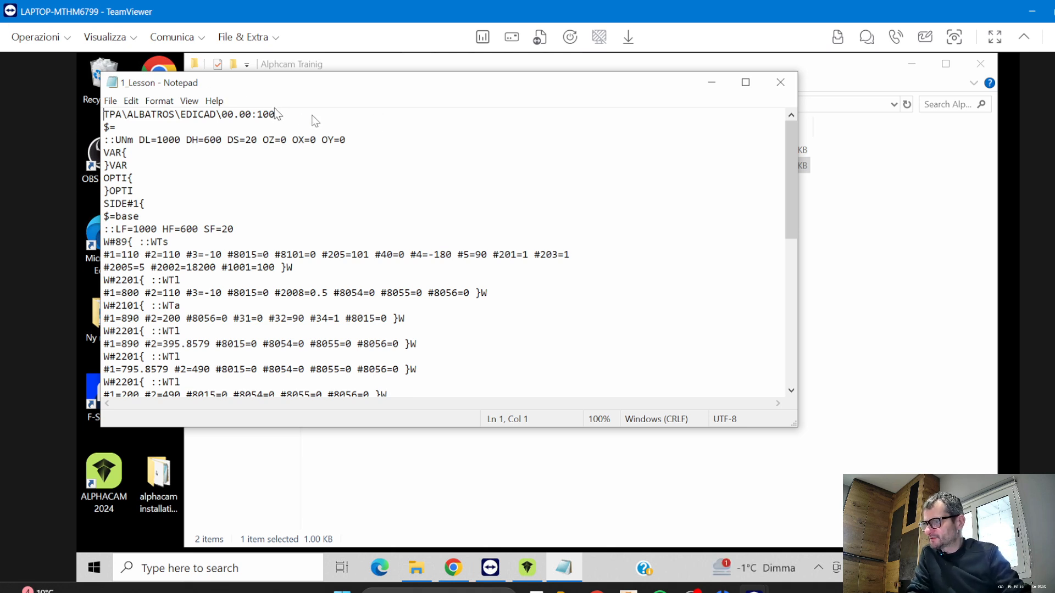
{"action": "left_click_drag", "start_coordinate": [269, 116], "coordinate": [85, 109]}
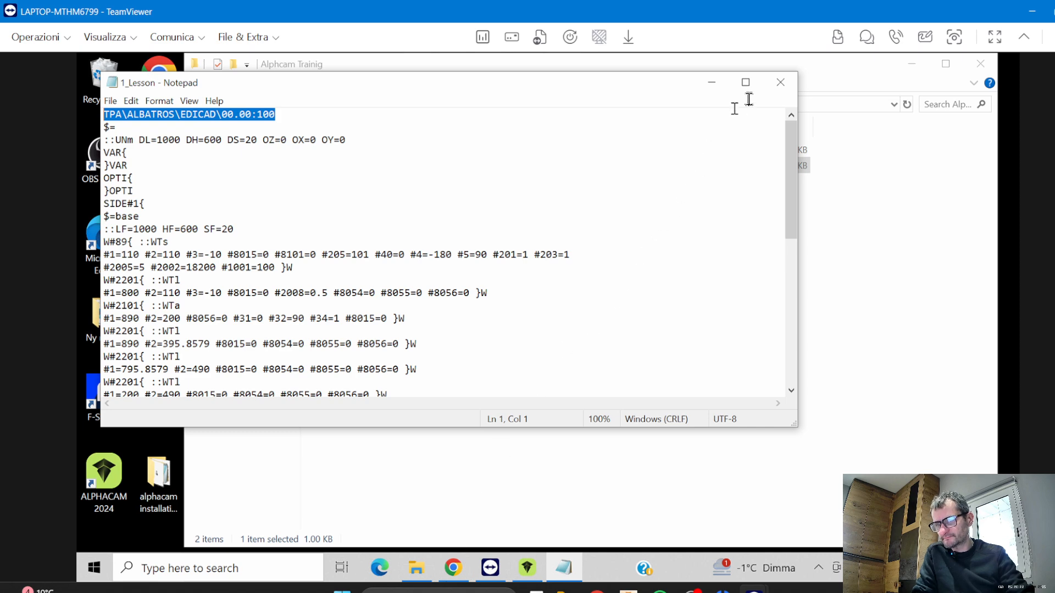
{"action": "left_click", "coordinate": [780, 81]}
{"action": "left_click", "coordinate": [759, 364]}
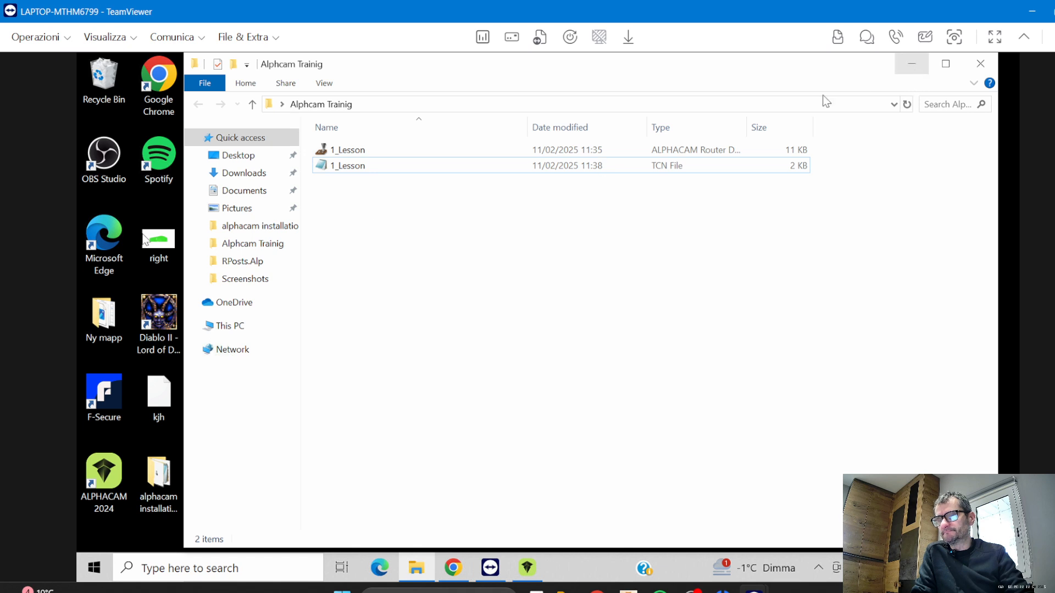
Reopen the 1_Lesson TCN file in Notepad and highlight its opening lines to examine the machine format header
{"action": "left_click", "coordinate": [365, 166]}
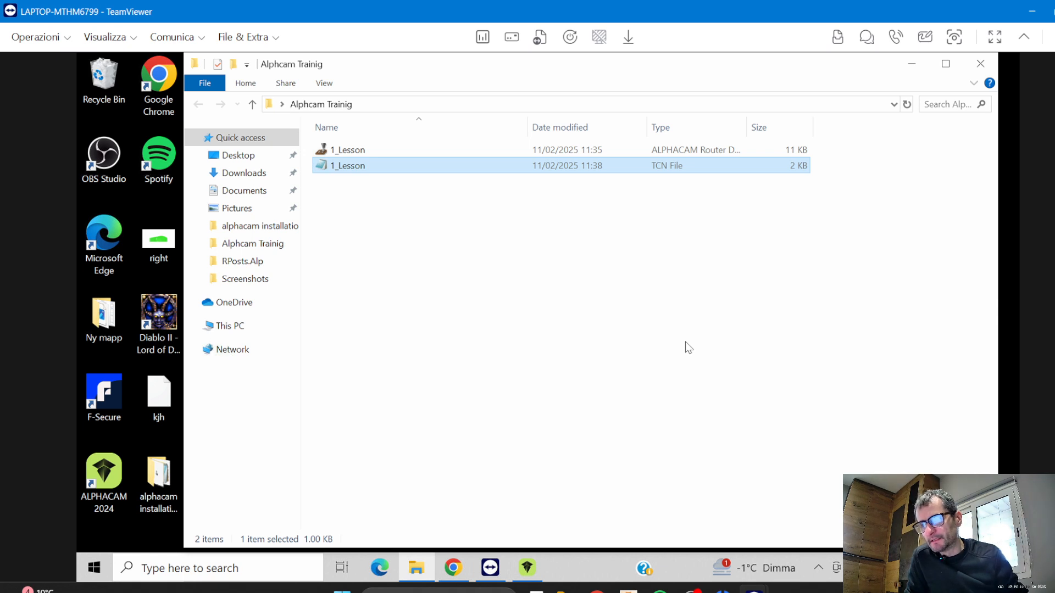
{"action": "key", "text": "Return"}
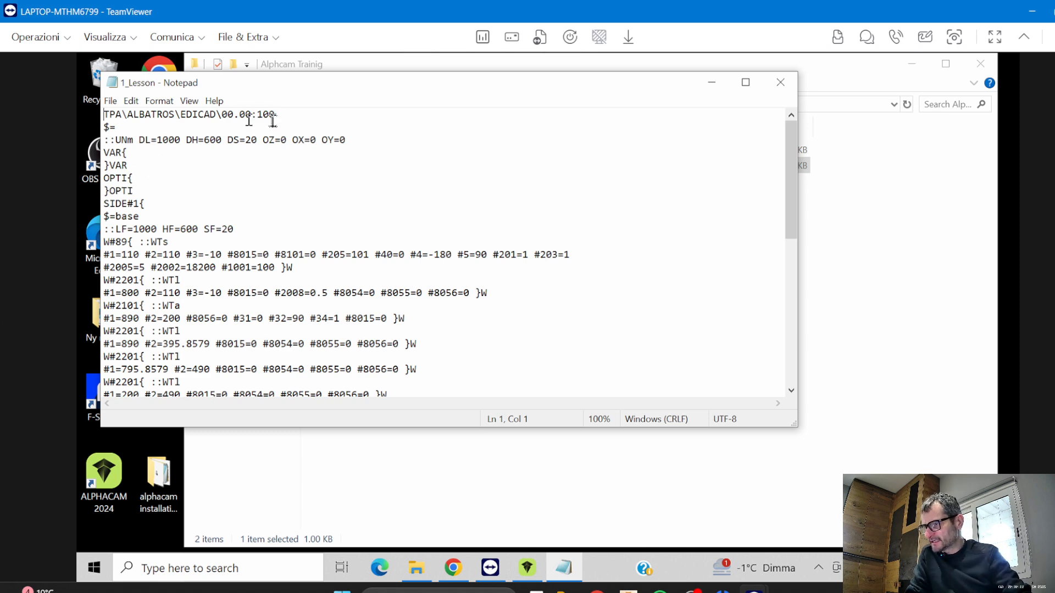
{"action": "left_click_drag", "start_coordinate": [282, 127], "coordinate": [2, 123]}
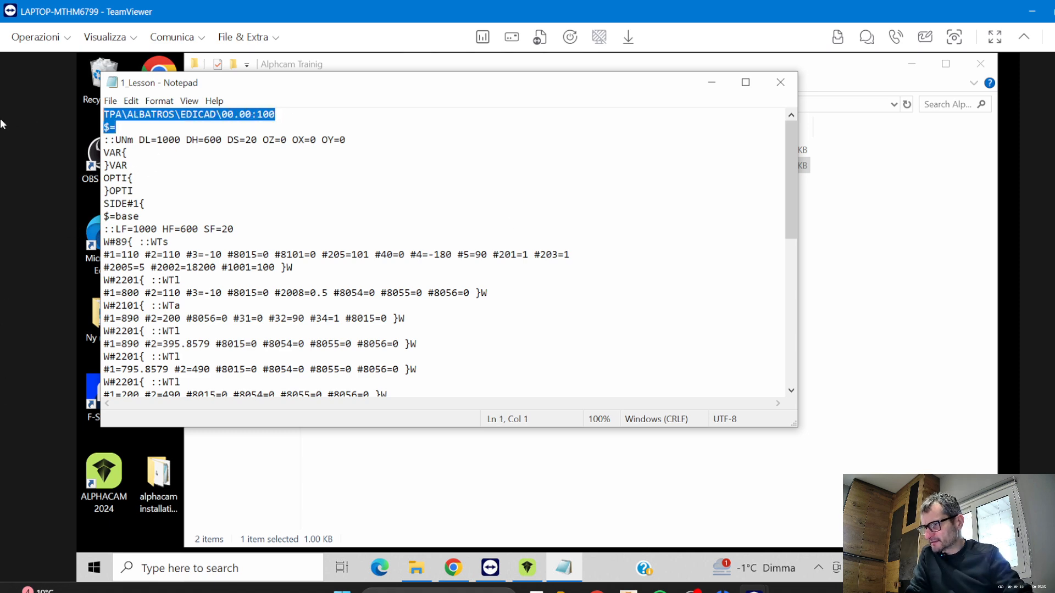
{"action": "left_click", "coordinate": [293, 118]}
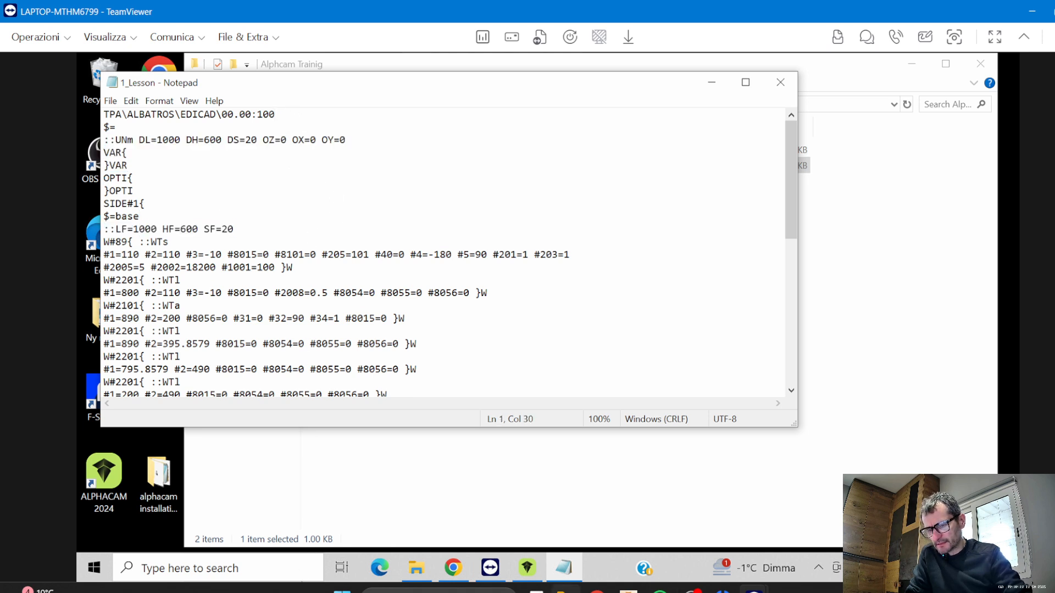
{"action": "mouse_move", "coordinate": [597, 591]}
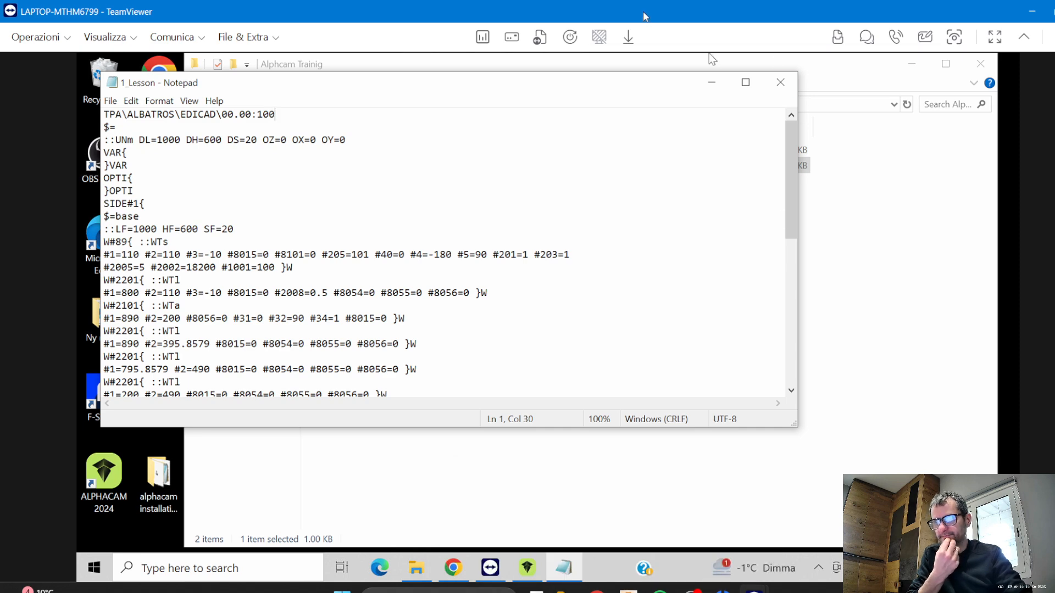
{"action": "left_click_drag", "start_coordinate": [643, 12], "coordinate": [768, 31]}
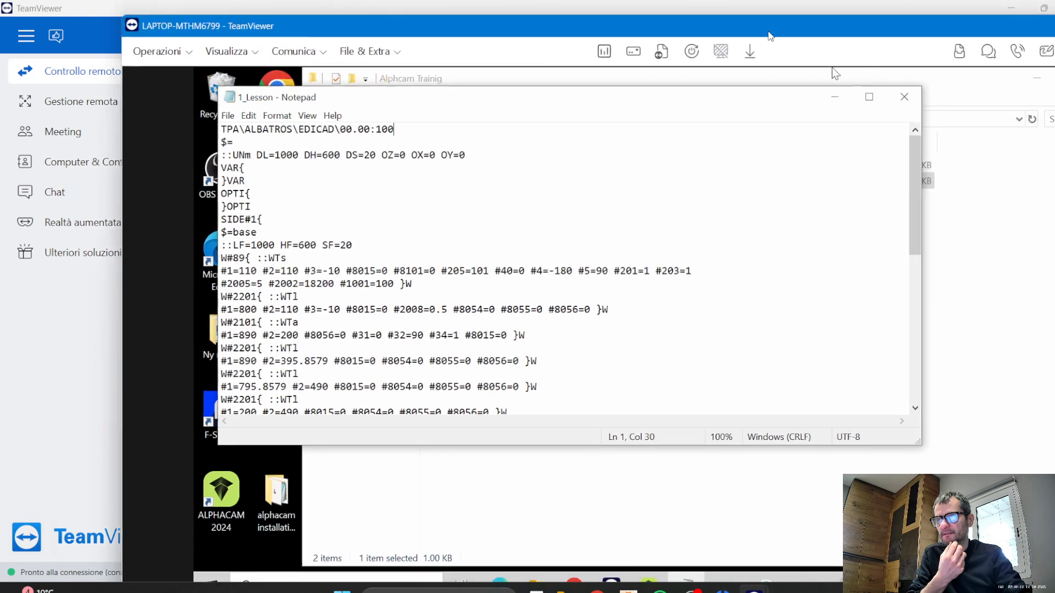
{"action": "double_click", "coordinate": [768, 32]}
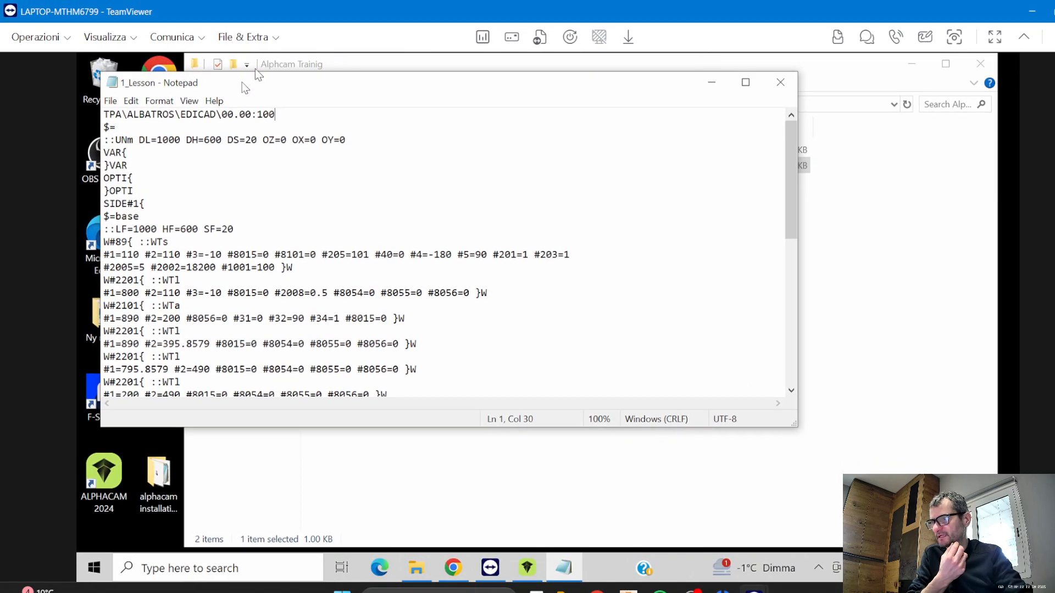
{"action": "left_click_drag", "start_coordinate": [289, 114], "coordinate": [103, 113]}
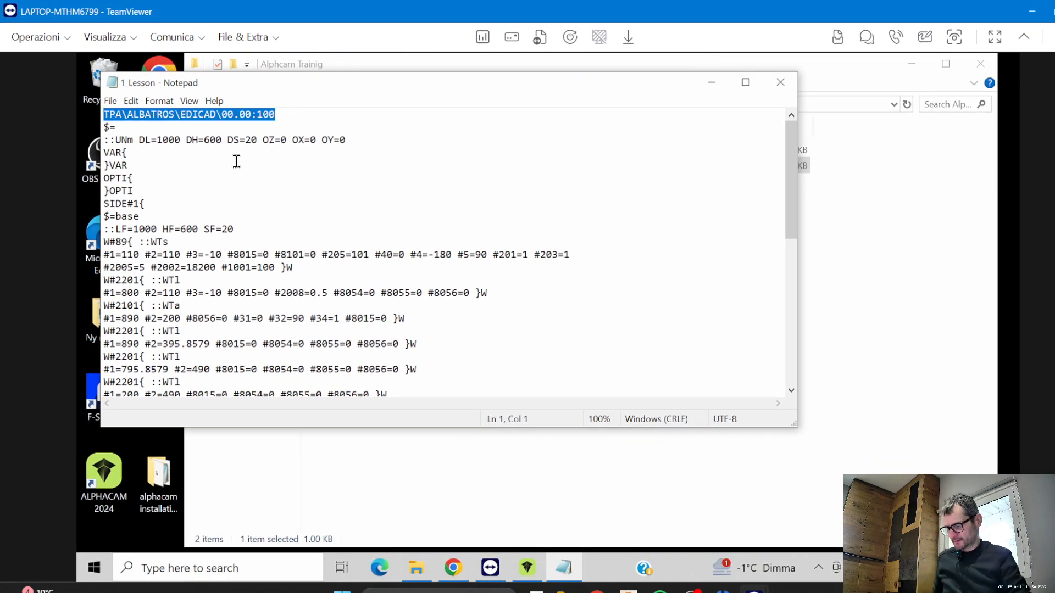
Open Blocco note on the local computer and move its window clear of the NC file
{"action": "left_click", "coordinate": [342, 590]}
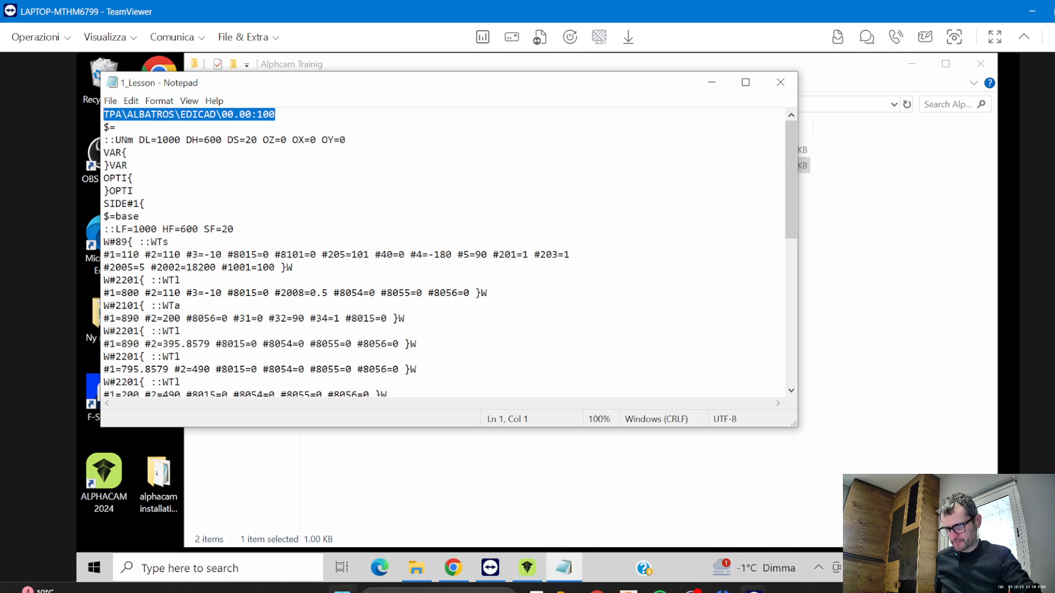
{"action": "type", "text": "blo"}
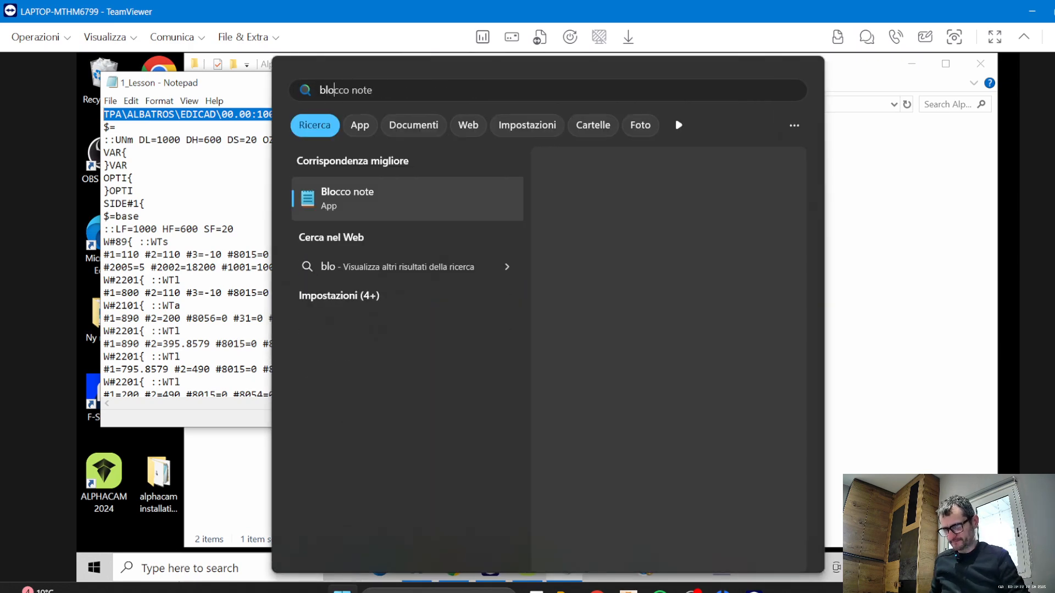
{"action": "key", "text": "Return"}
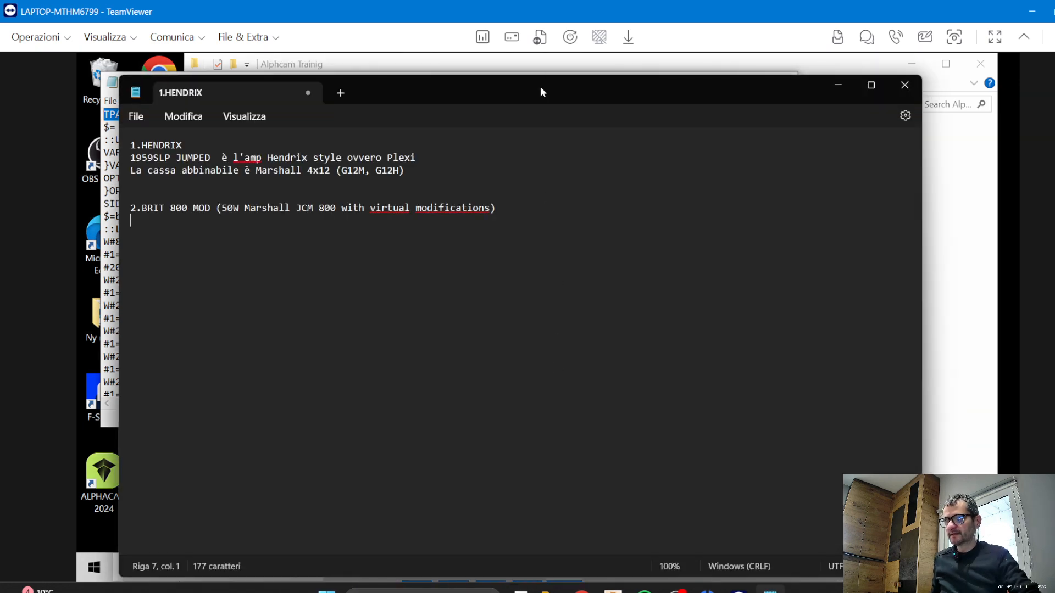
{"action": "left_click_drag", "start_coordinate": [540, 87], "coordinate": [1054, 95]}
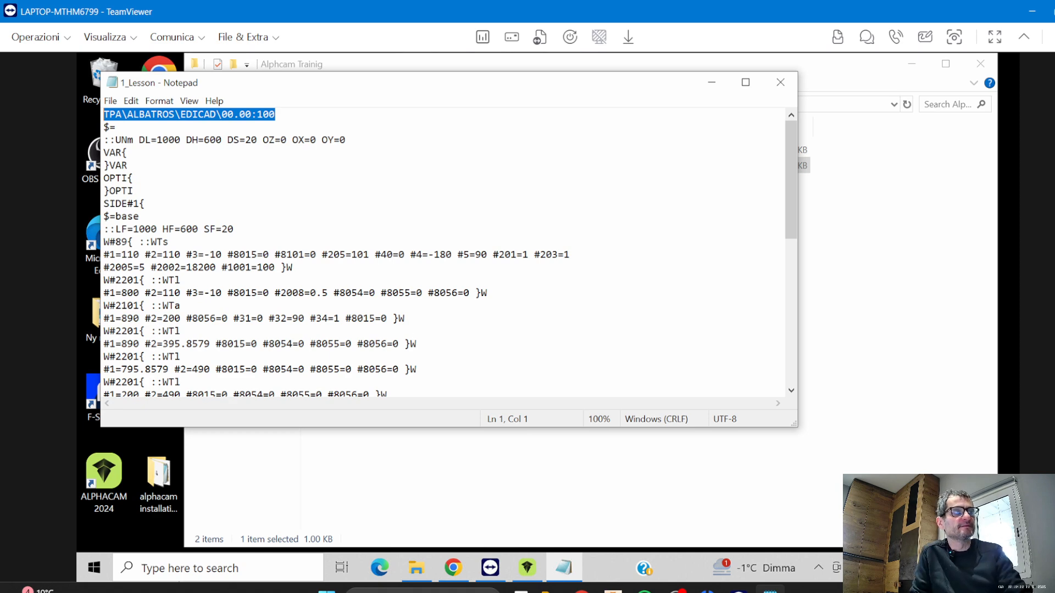
Close the 1_Lesson NC file and switch back to Alphacam to review the drawing in 3D
{"action": "left_click", "coordinate": [508, 216]}
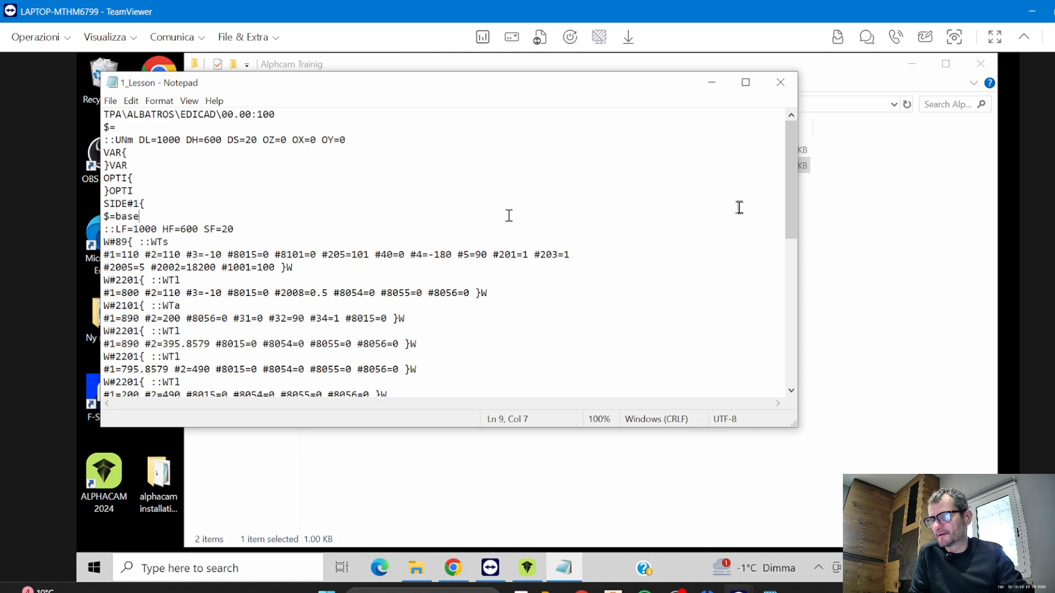
{"action": "left_click", "coordinate": [781, 84]}
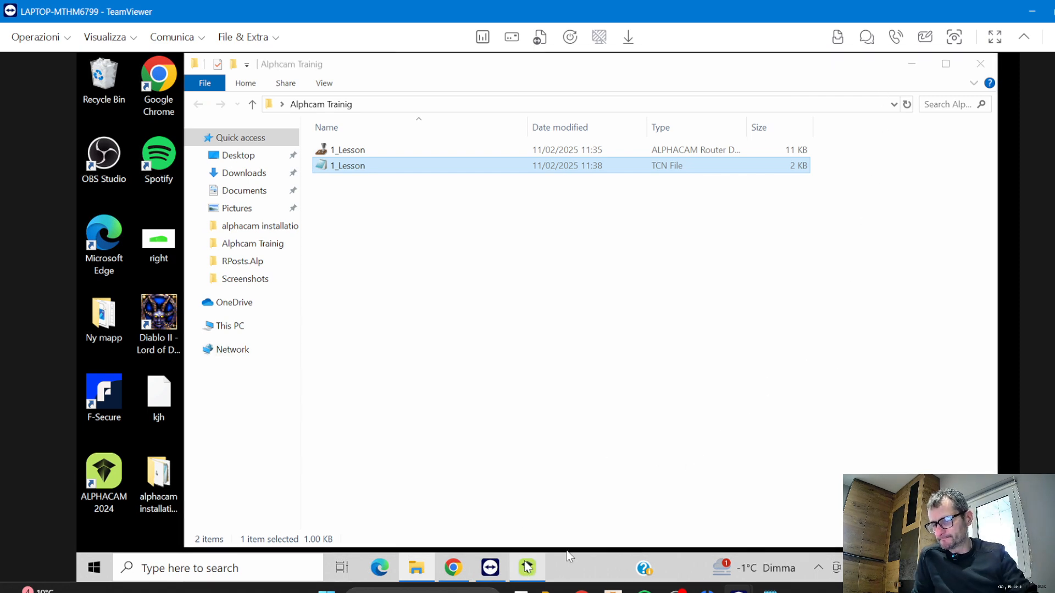
{"action": "left_click", "coordinate": [527, 568]}
{"action": "middle_click_drag", "start_coordinate": [665, 379], "coordinate": [639, 375]}
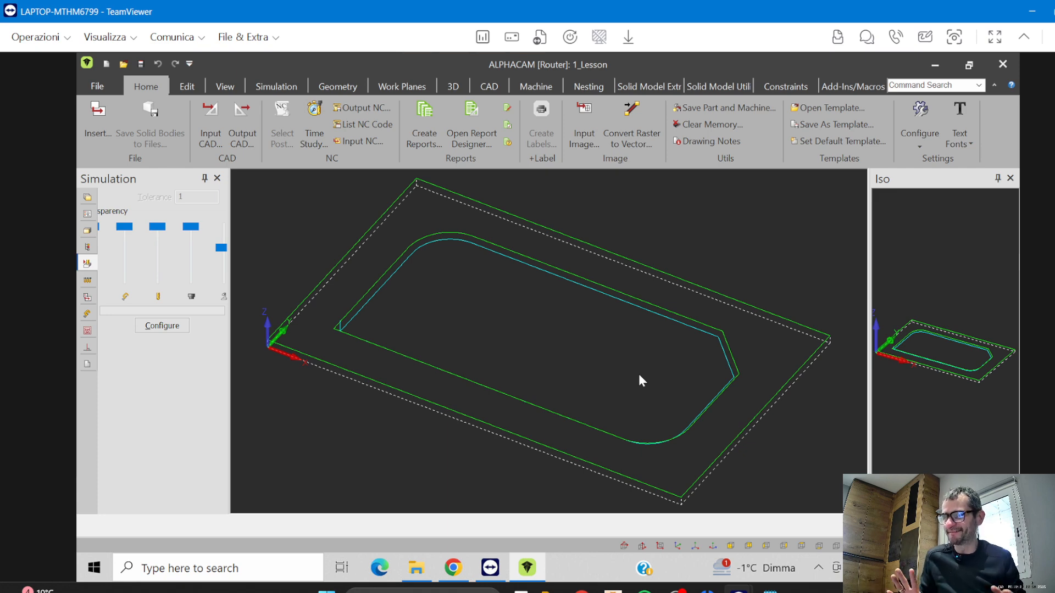
{"action": "mouse_move", "coordinate": [599, 286]}
{"action": "middle_mouse_down"}
{"action": "mouse_move", "coordinate": [602, 394]}
{"action": "mouse_move", "coordinate": [547, 265]}
{"action": "mouse_move", "coordinate": [521, 299]}
{"action": "mouse_move", "coordinate": [494, 308]}
{"action": "mouse_move", "coordinate": [487, 264]}
{"action": "mouse_move", "coordinate": [486, 302]}
{"action": "middle_mouse_up"}
{"action": "mouse_move", "coordinate": [491, 352]}
{"action": "middle_mouse_down"}
{"action": "mouse_move", "coordinate": [491, 366]}
{"action": "mouse_move", "coordinate": [472, 347]}
{"action": "middle_mouse_up"}
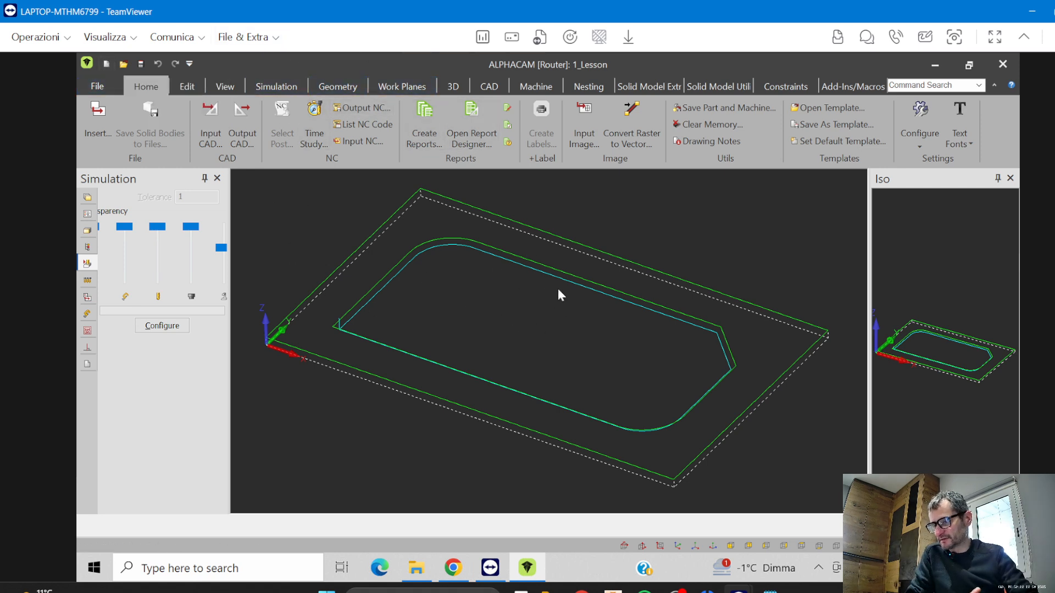
Start a new empty drawing and bring up the view commands
{"action": "left_click", "coordinate": [106, 65]}
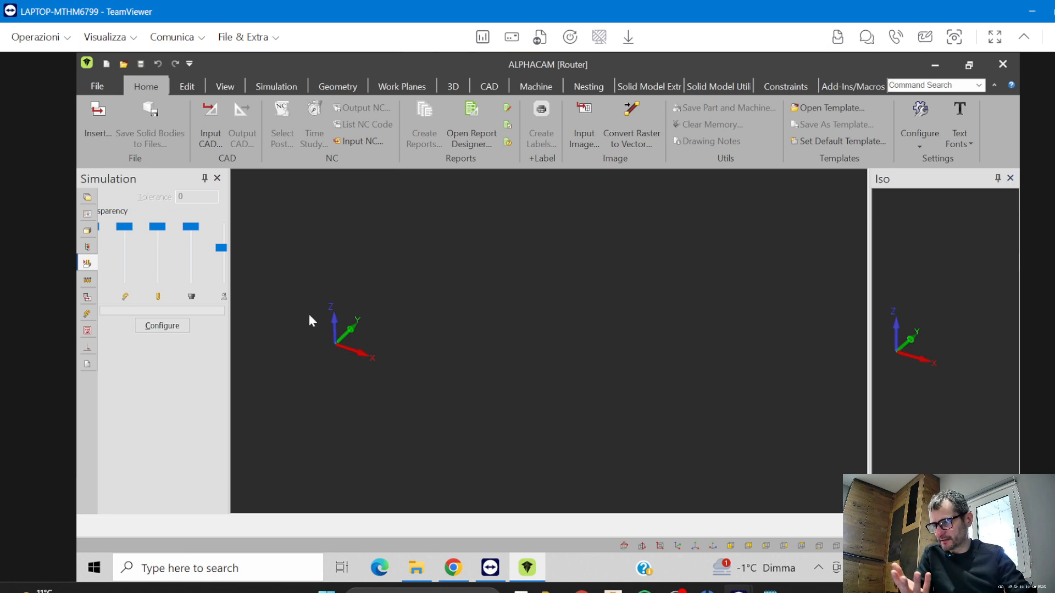
{"action": "left_click", "coordinate": [224, 86]}
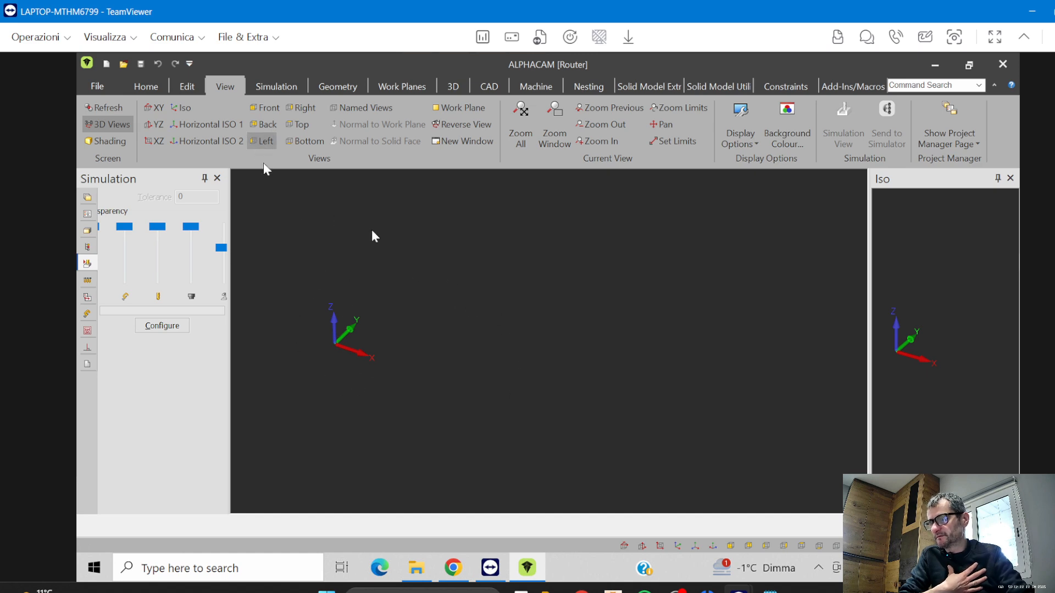
Turn off the 3D view and sketch a freehand rectangle starting at about X -15.5, Y 22.6
{"action": "left_click", "coordinate": [97, 123]}
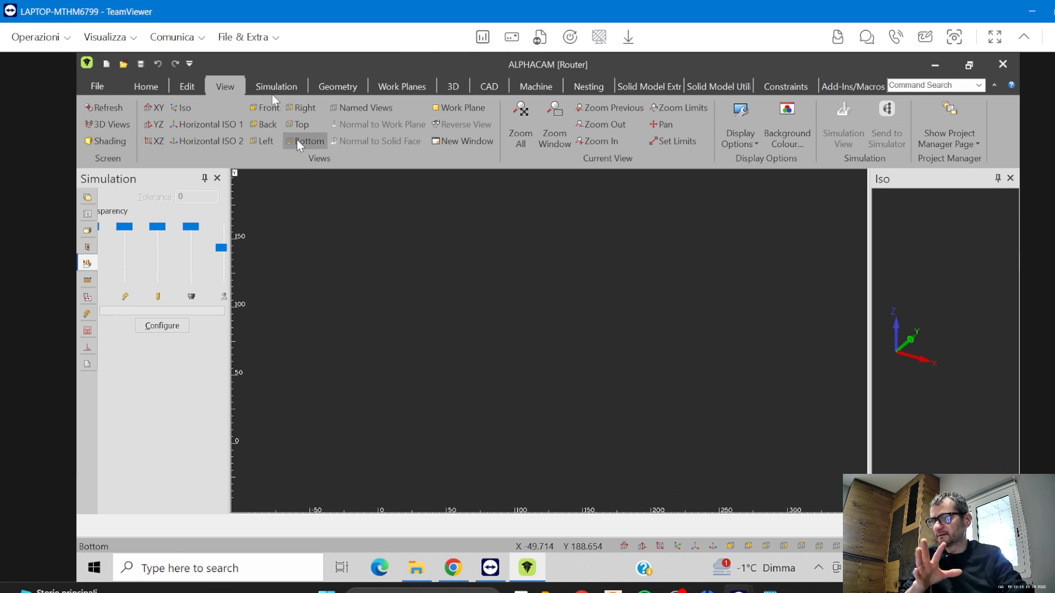
{"action": "left_click", "coordinate": [332, 86]}
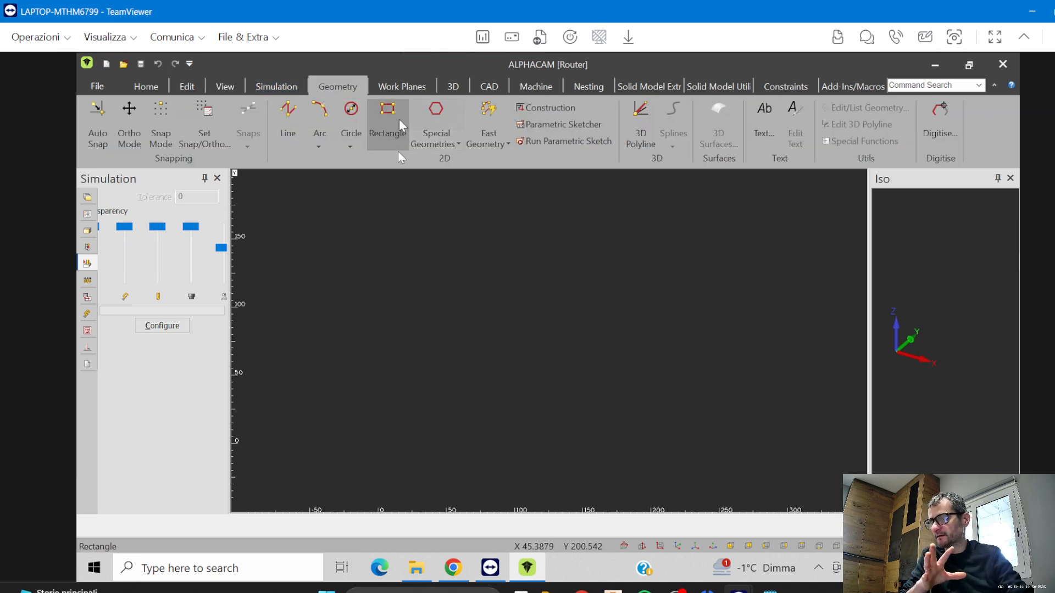
{"action": "left_click", "coordinate": [391, 125]}
{"action": "left_click", "coordinate": [356, 413]}
{"action": "left_click", "coordinate": [683, 232]}
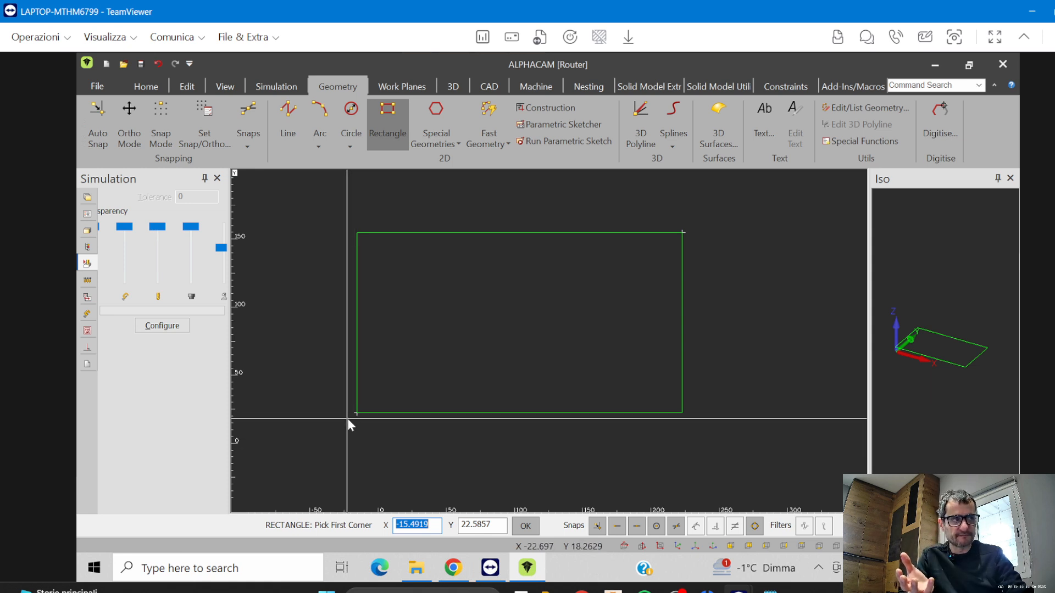
{"action": "key", "text": "Escape"}
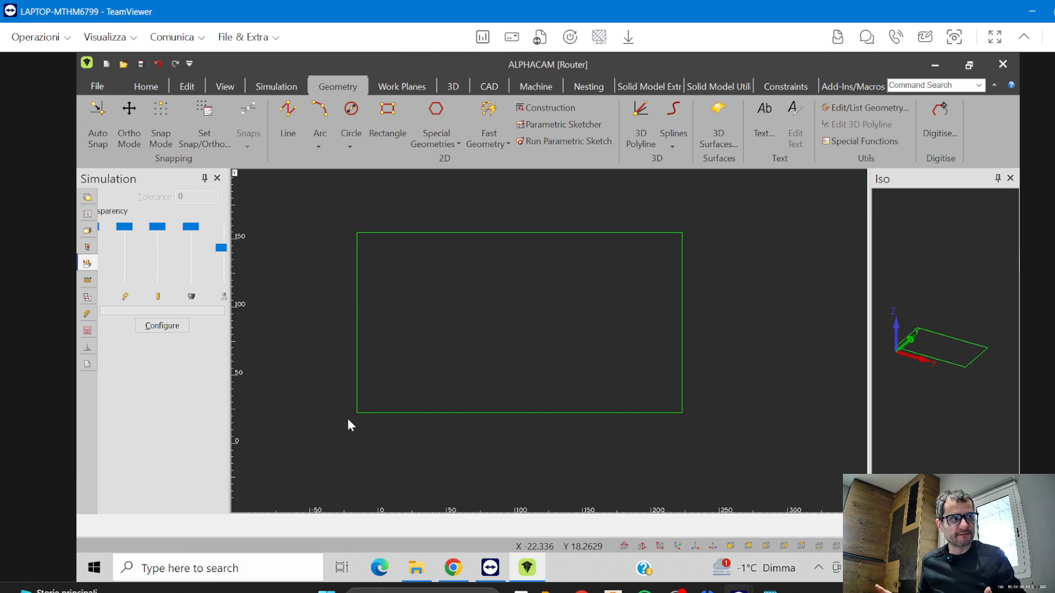
Move the rectangle with its lower-left corner as the snapped base point to the origin, X 0, Y 0
{"action": "left_click", "coordinate": [186, 88]}
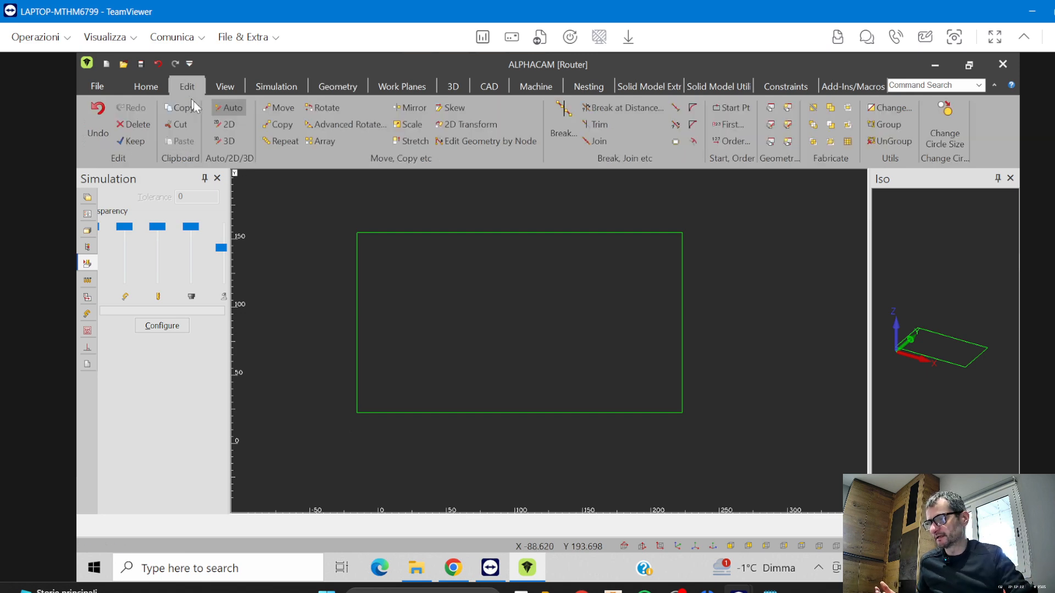
{"action": "left_click", "coordinate": [280, 107]}
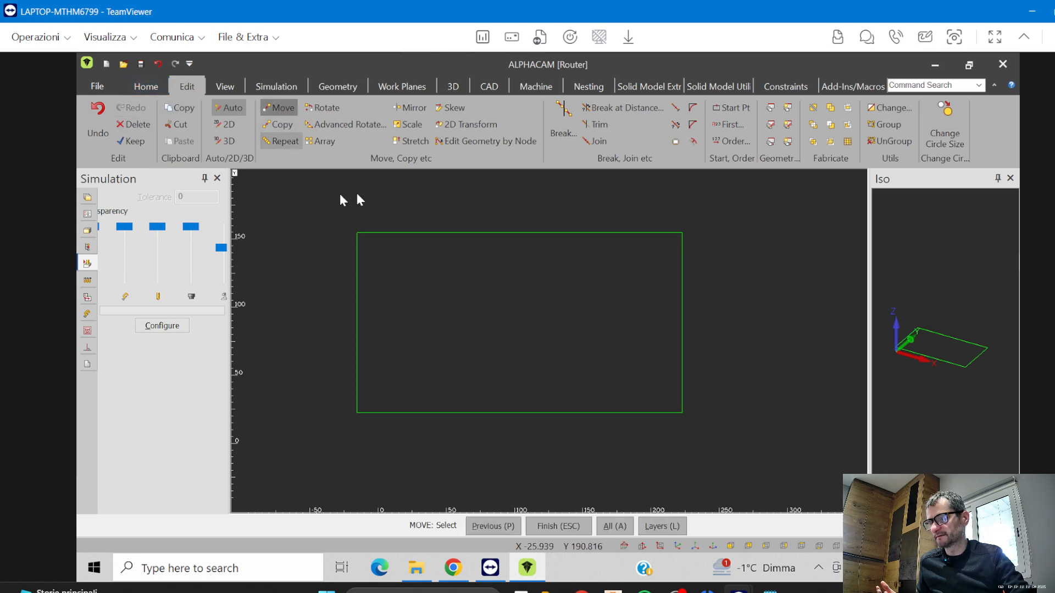
{"action": "left_click", "coordinate": [323, 191]}
{"action": "left_click", "coordinate": [732, 456]}
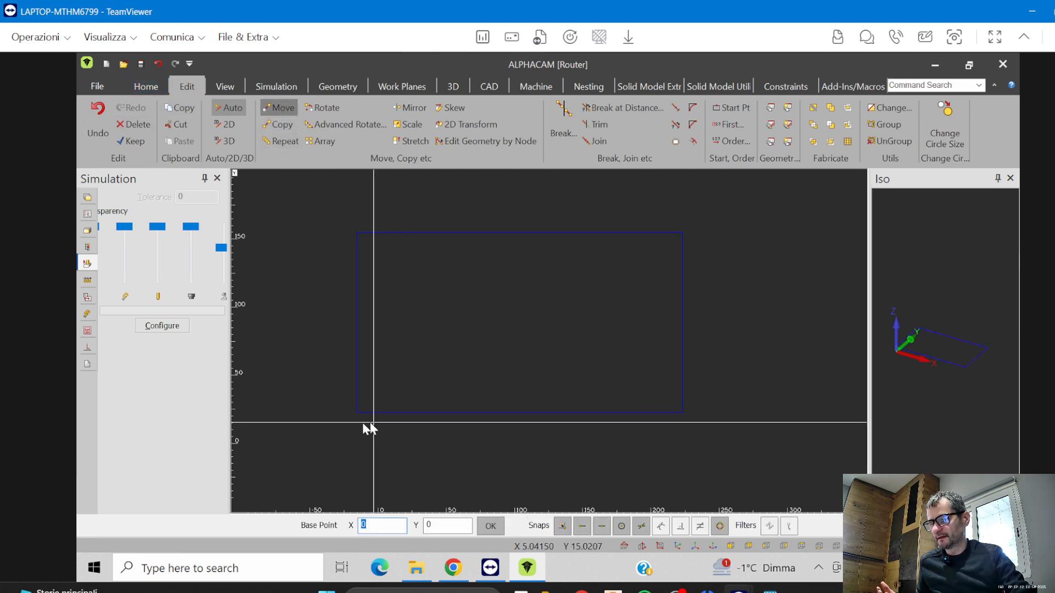
{"action": "left_click", "coordinate": [562, 526]}
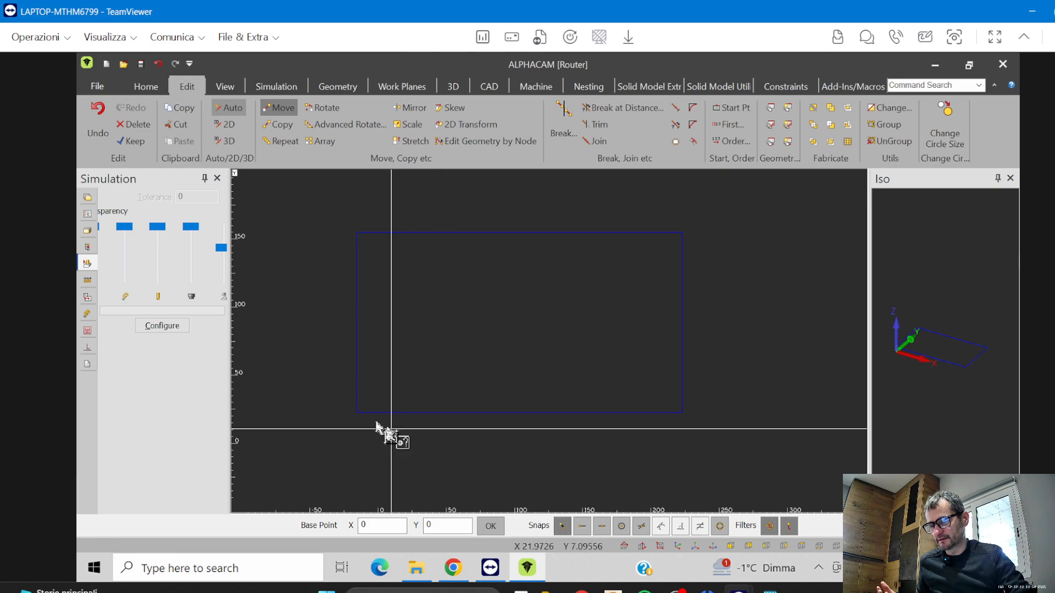
{"action": "left_click", "coordinate": [358, 413]}
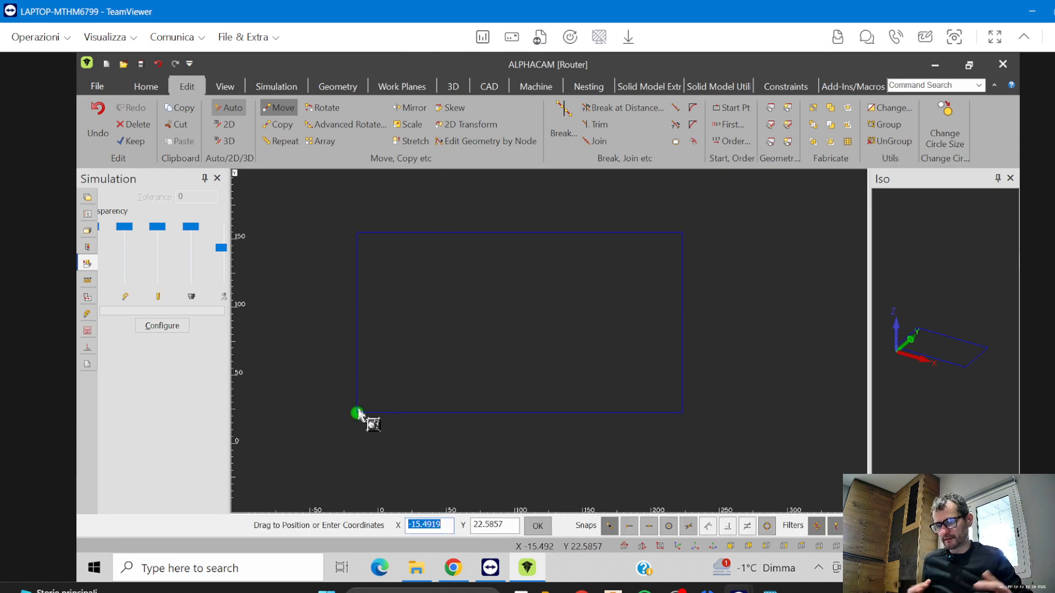
{"action": "type", "text": "0"}
{"action": "key", "text": "Tab"}
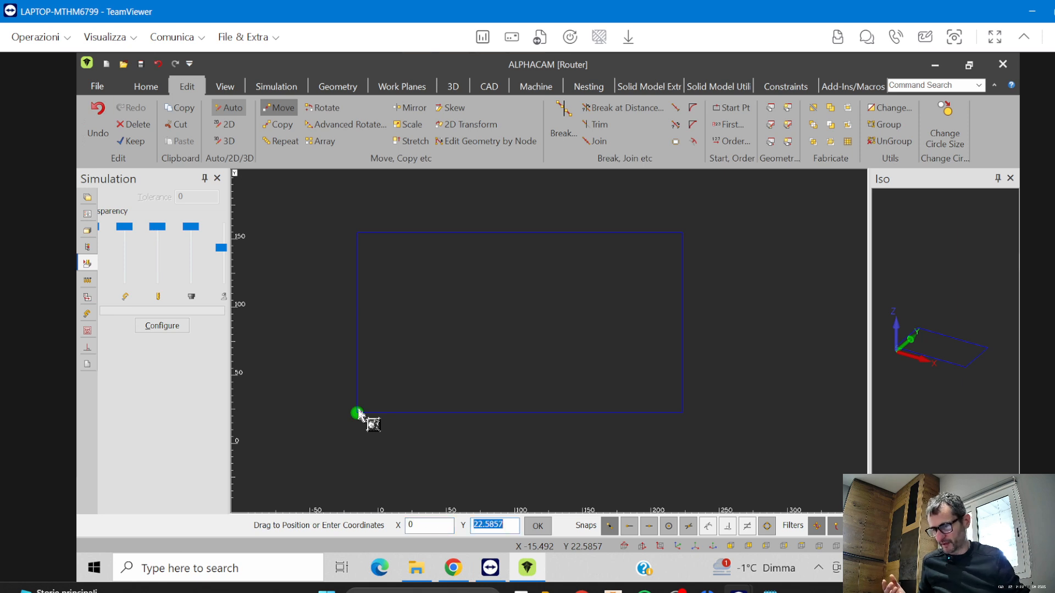
{"action": "type", "text": "0"}
{"action": "key", "text": "Return"}
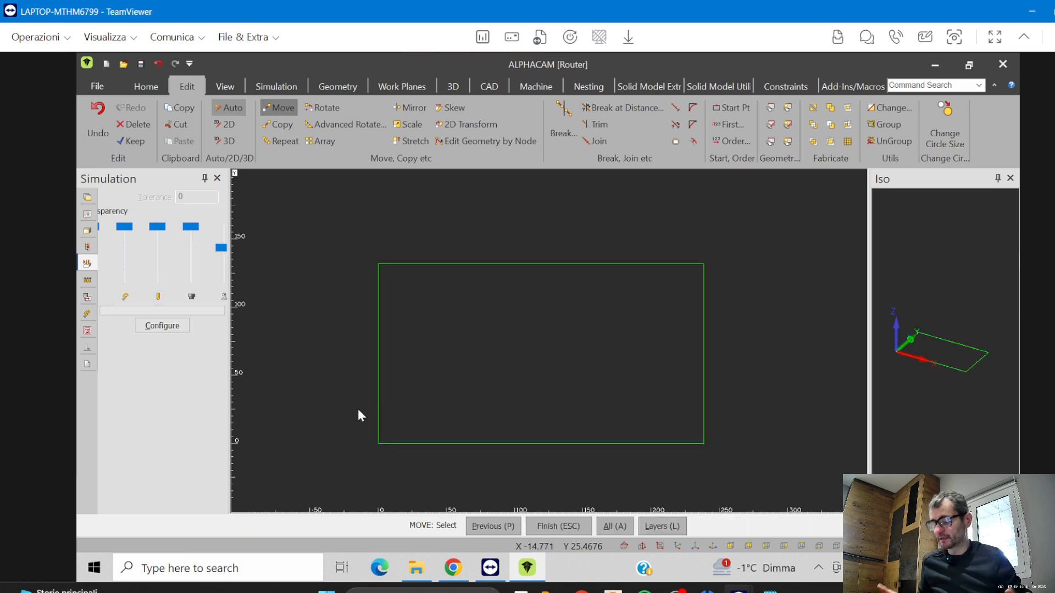
Delete the freehand rectangle from the drawing
{"action": "left_click", "coordinate": [145, 86]}
{"action": "left_click", "coordinate": [187, 86]}
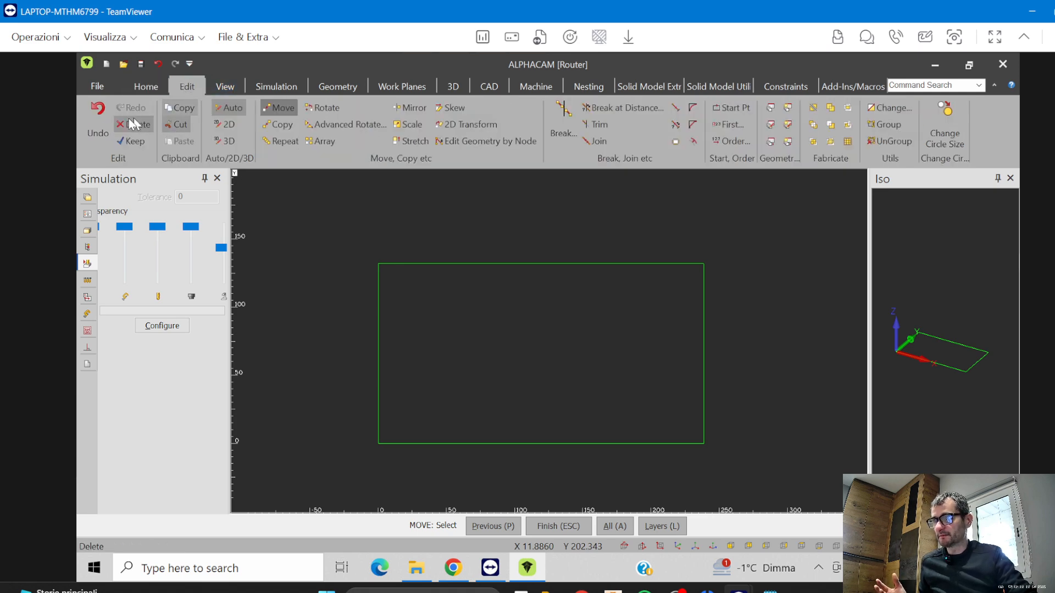
{"action": "left_click", "coordinate": [131, 123]}
{"action": "left_click", "coordinate": [302, 222]}
{"action": "left_click", "coordinate": [756, 471]}
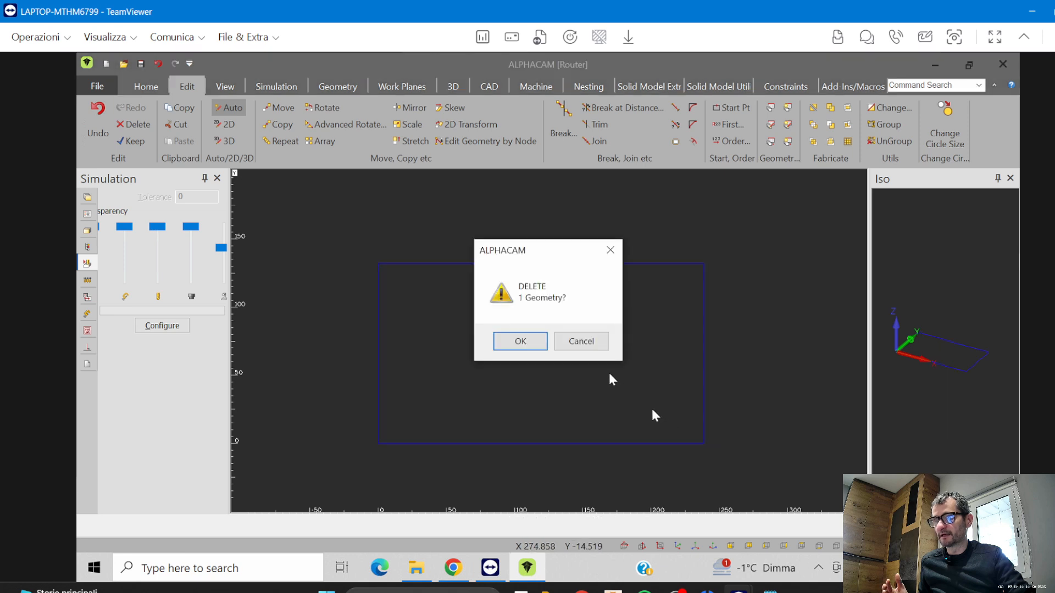
{"action": "left_click", "coordinate": [514, 341]}
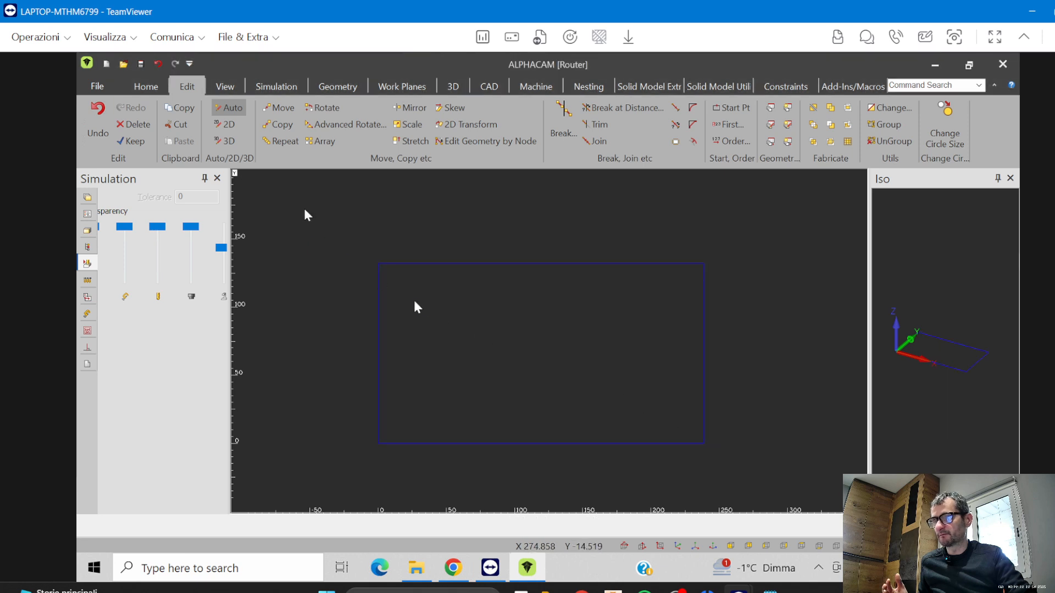
Draw a rectangle from corner X 0, Y 0 to corner X 1000, Y 600 and fit it in the view
{"action": "left_click", "coordinate": [345, 88]}
{"action": "left_click", "coordinate": [387, 113]}
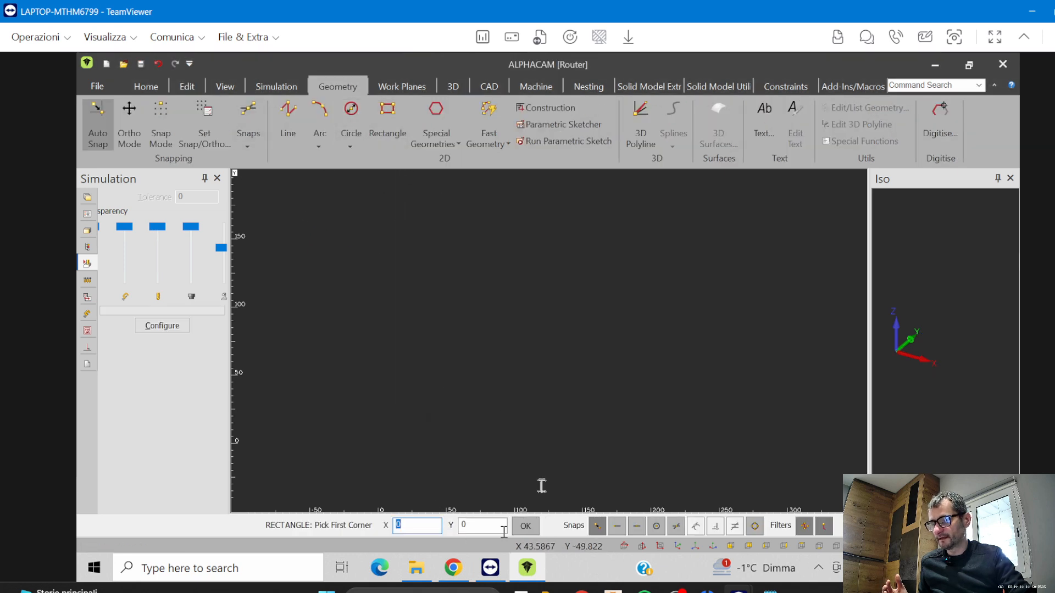
{"action": "left_click", "coordinate": [528, 528]}
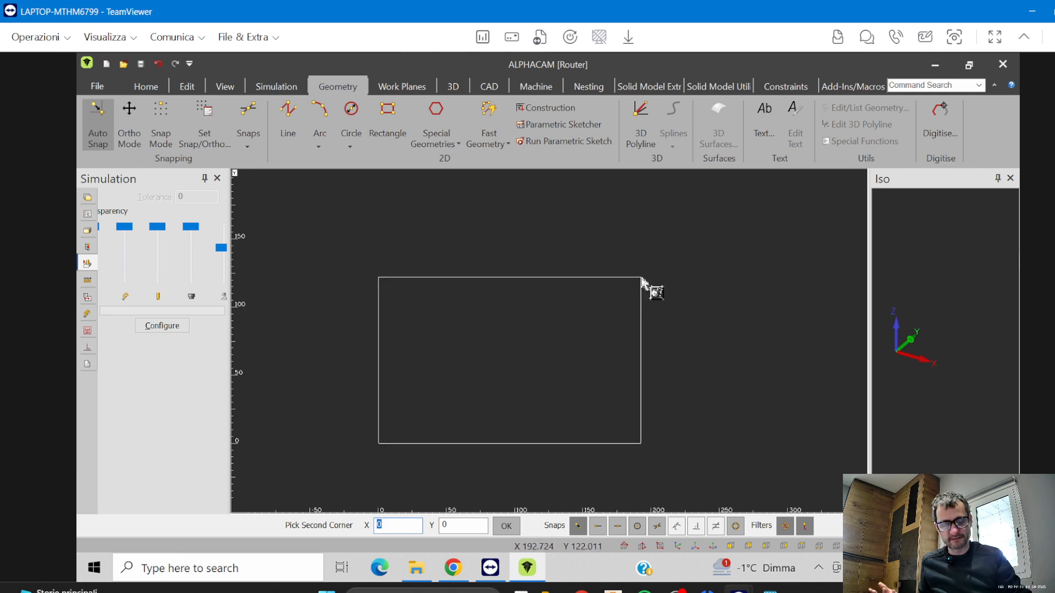
{"action": "type", "text": "1000"}
{"action": "key", "text": "Tab"}
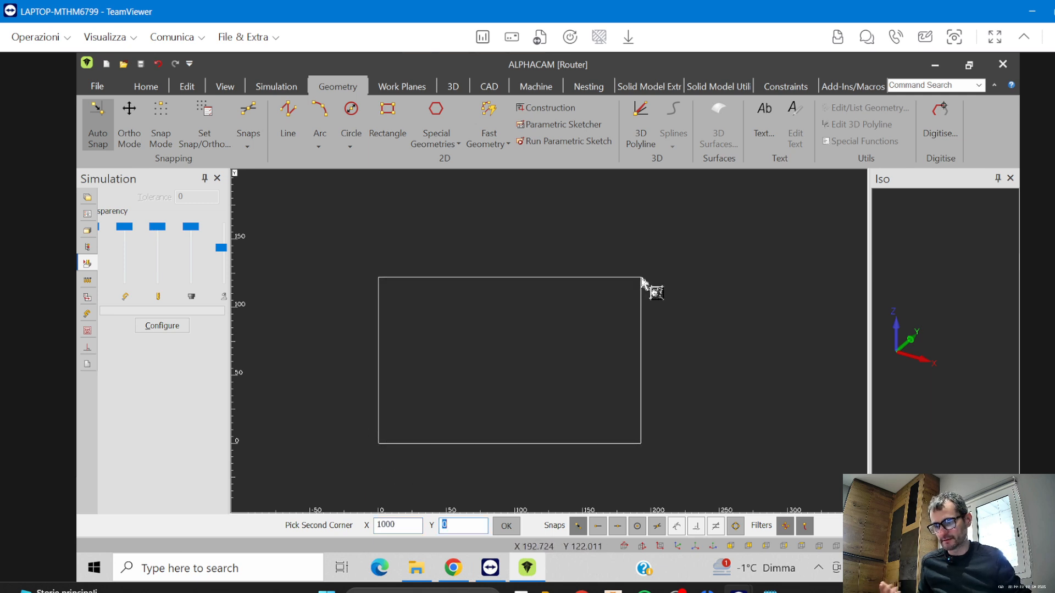
{"action": "type", "text": "600"}
{"action": "key", "text": "Return"}
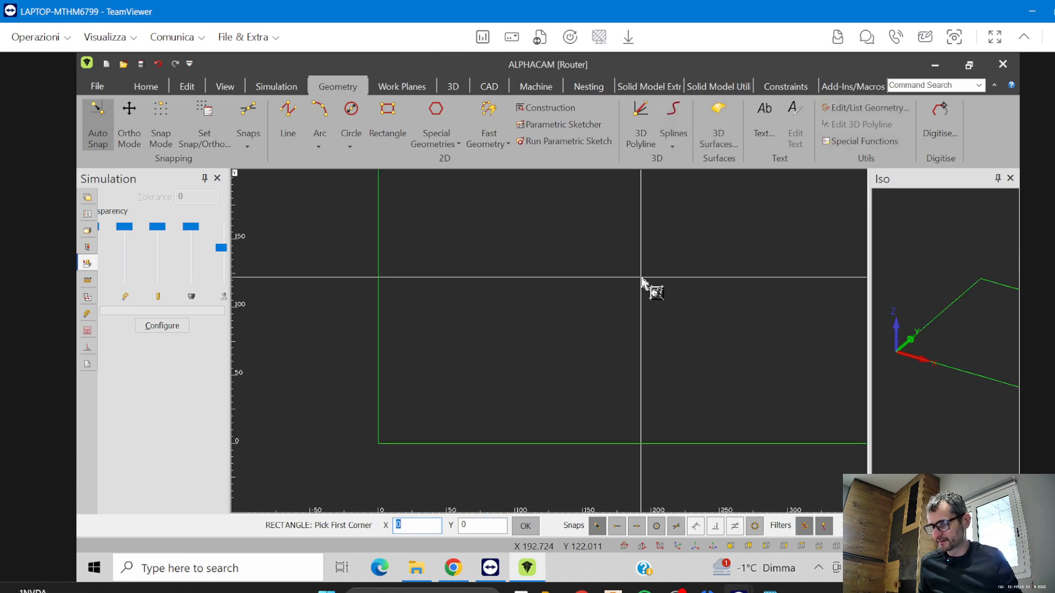
{"action": "key", "text": "Escape"}
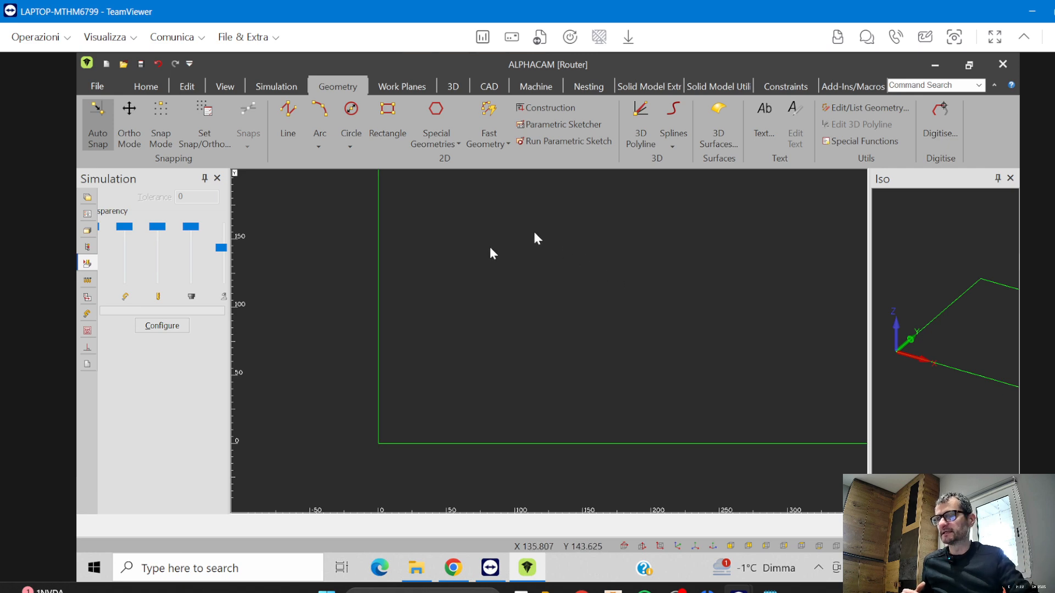
{"action": "left_click", "coordinate": [222, 87]}
{"action": "left_click", "coordinate": [521, 118]}
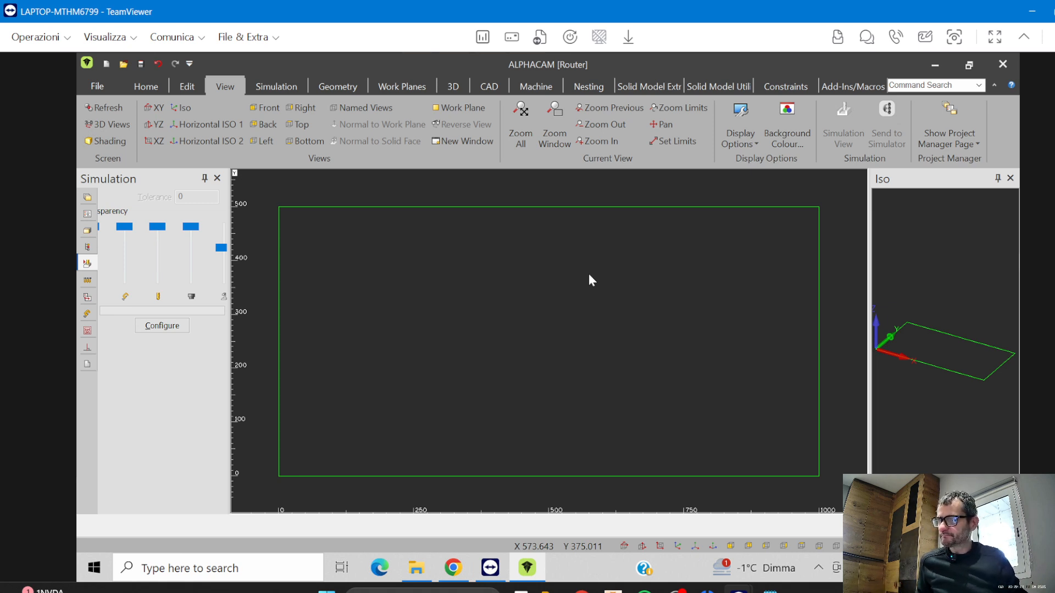
Open the recent drawing Testing.ard, leaving the current rectangle drawing unsaved
{"action": "left_click", "coordinate": [88, 91]}
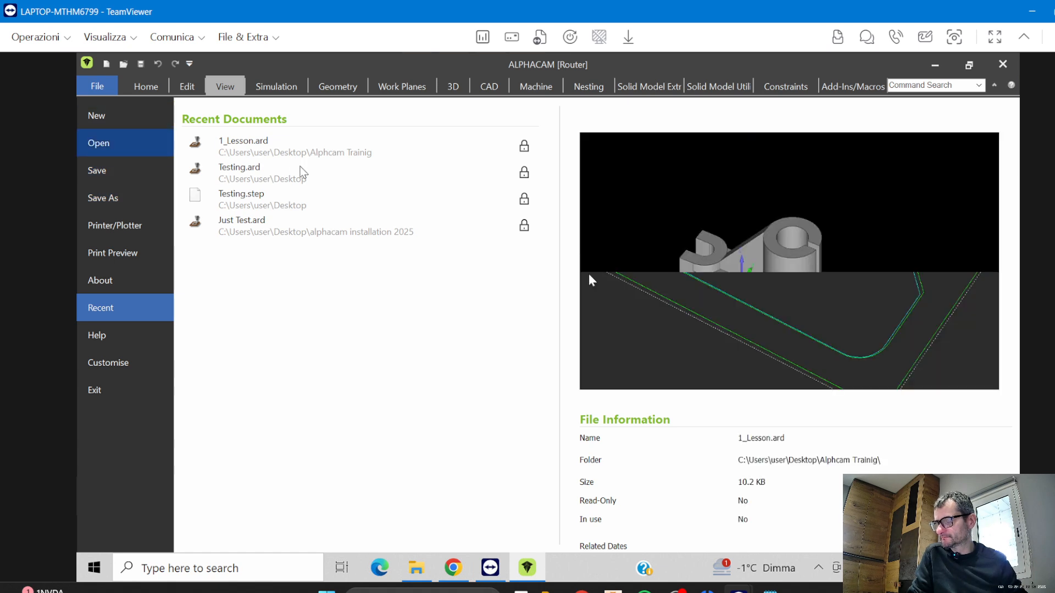
{"action": "left_click", "coordinate": [301, 172]}
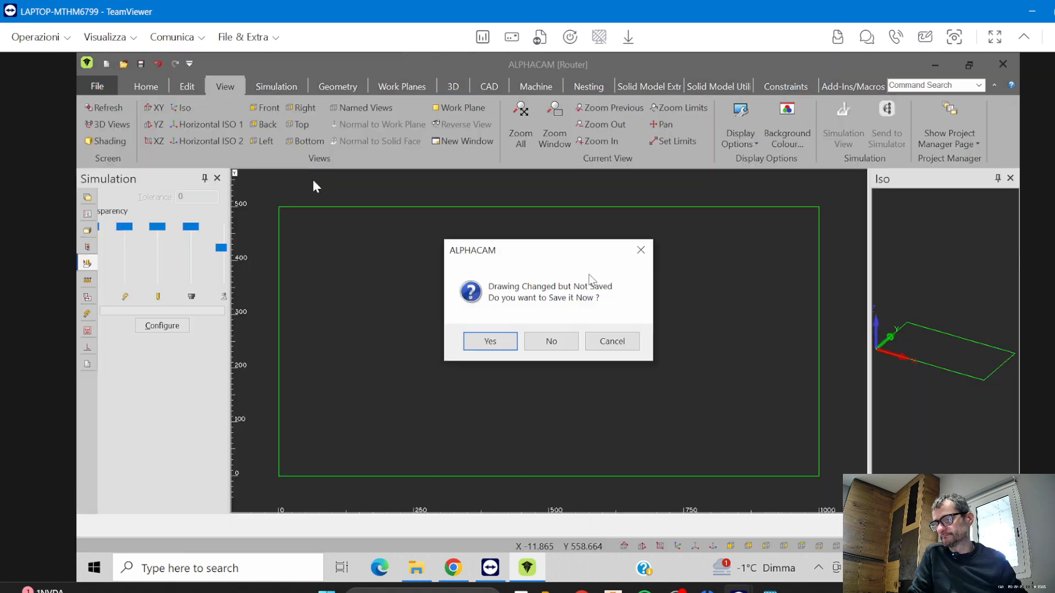
{"action": "left_click", "coordinate": [504, 341]}
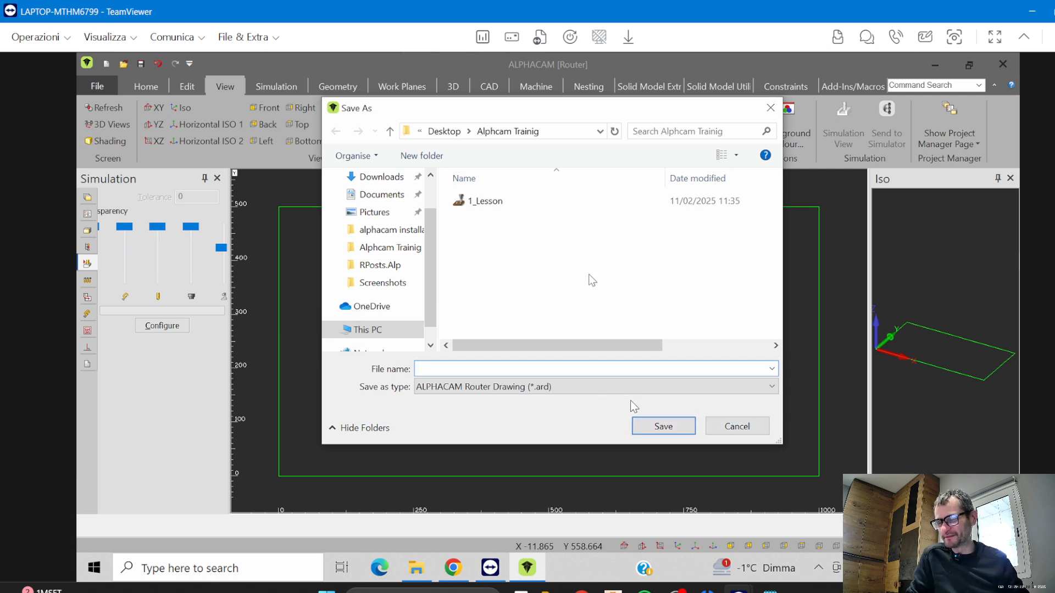
{"action": "left_click", "coordinate": [737, 427]}
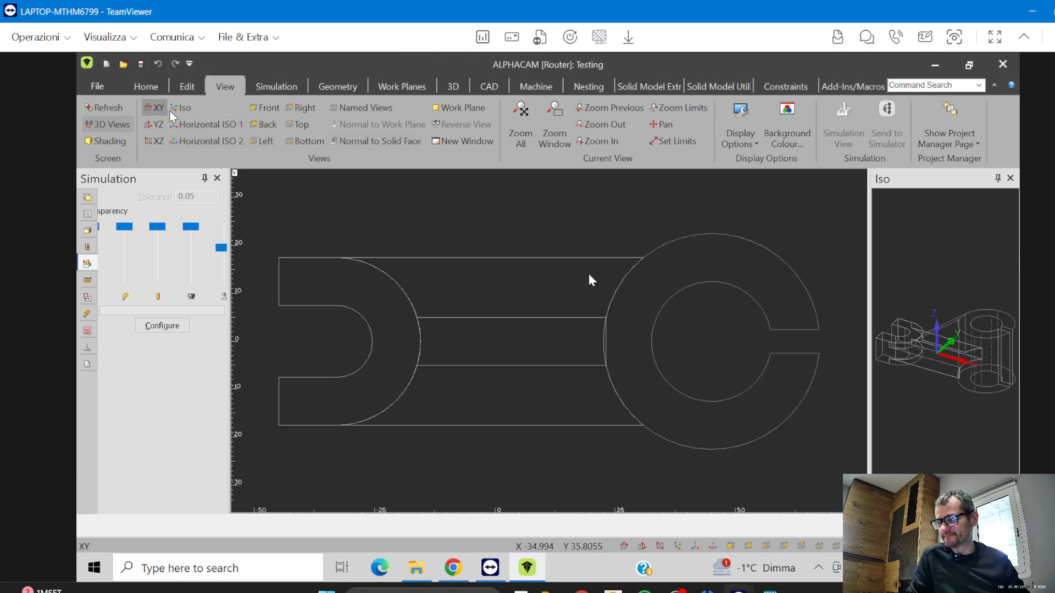
Show the Testing solid in isometric view and examine where it sits relative to the origin axes
{"action": "left_click", "coordinate": [681, 546]}
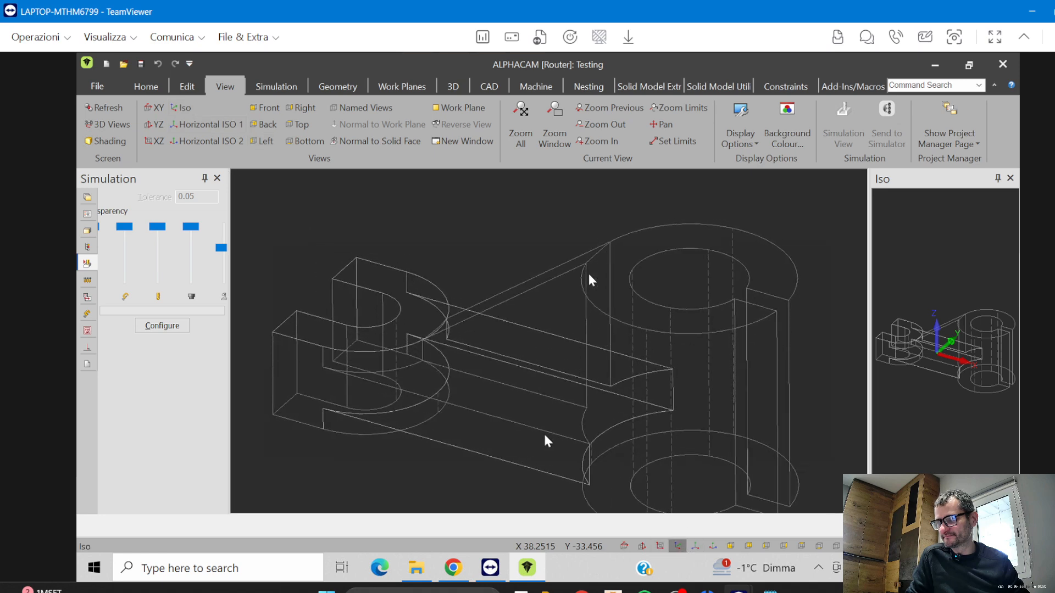
{"action": "scroll", "coordinate": [544, 436], "scroll_direction": "down", "scroll_amount": 2}
{"action": "scroll", "coordinate": [545, 436], "scroll_direction": "up", "scroll_amount": 1}
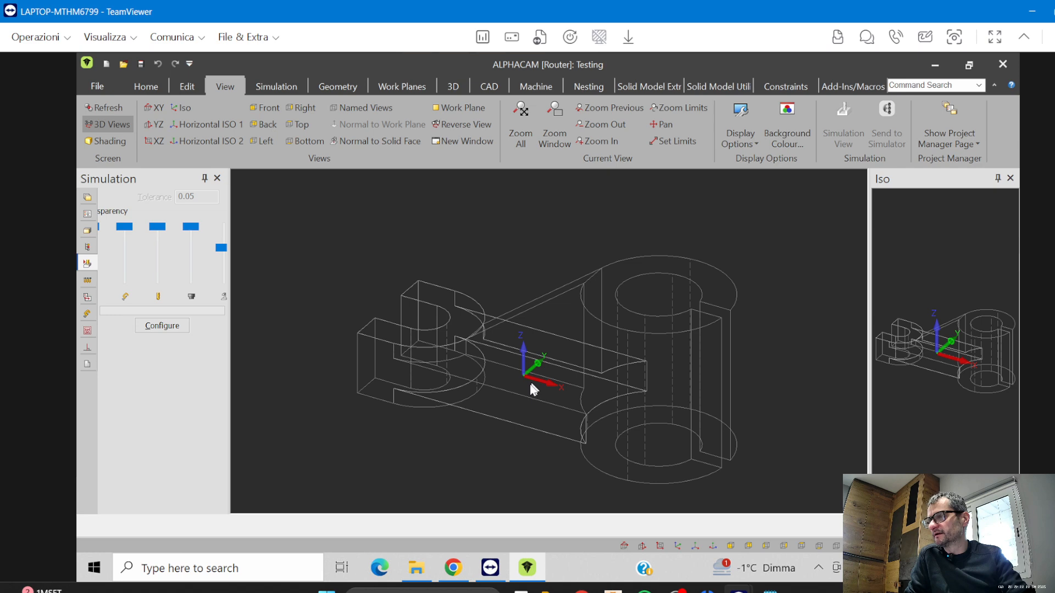
{"action": "scroll", "coordinate": [530, 379], "scroll_direction": "up", "scroll_amount": 2}
{"action": "scroll", "coordinate": [536, 310], "scroll_direction": "down", "scroll_amount": 4}
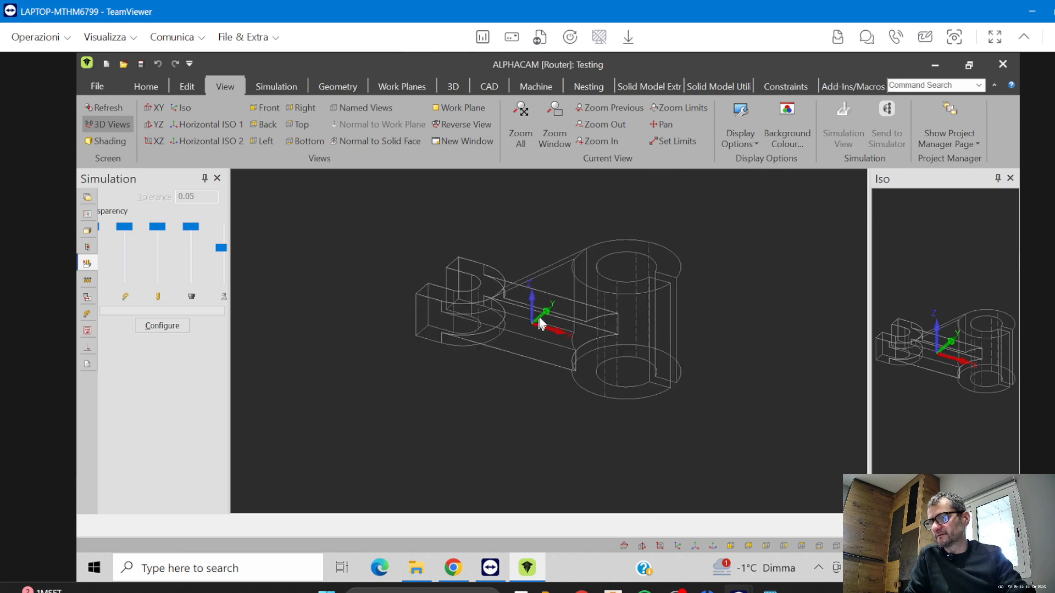
{"action": "middle_click_drag", "start_coordinate": [542, 322], "coordinate": [558, 352]}
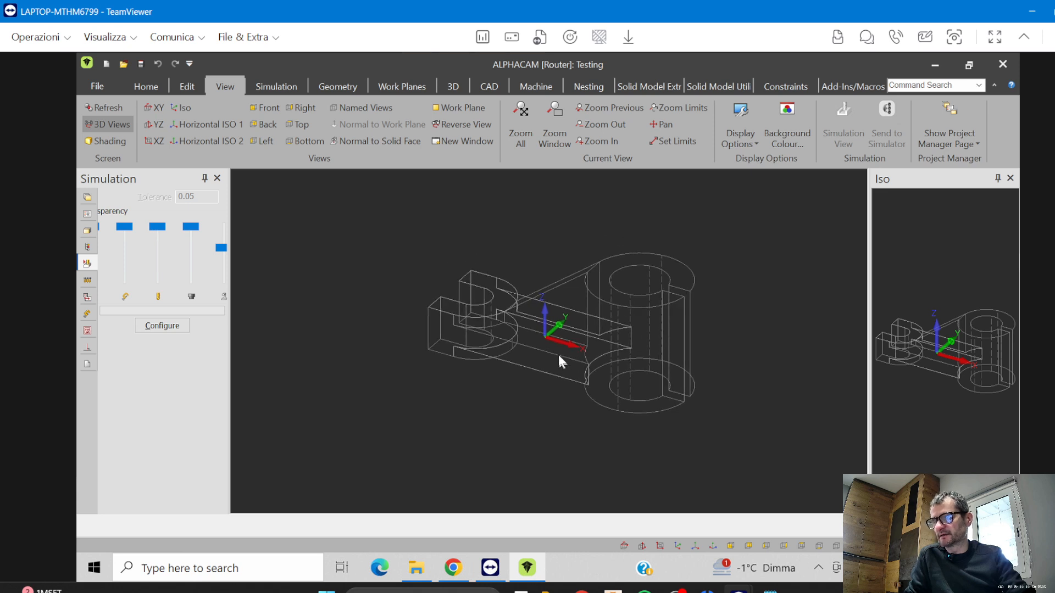
{"action": "middle_click_drag", "start_coordinate": [524, 306], "coordinate": [513, 309]}
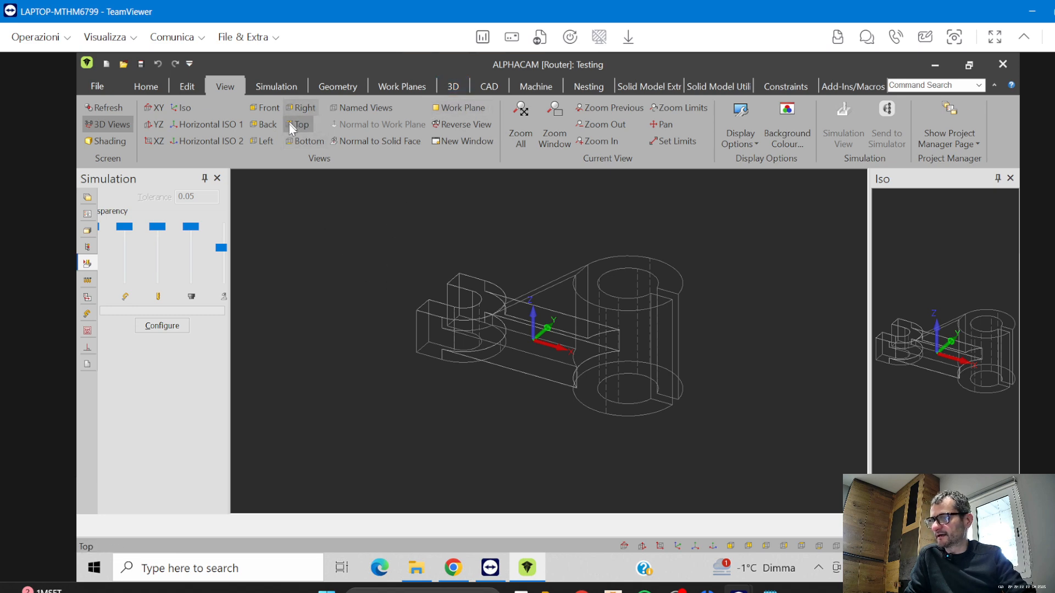
Create a bounding work volume around the Testing solid
{"action": "left_click", "coordinate": [145, 86]}
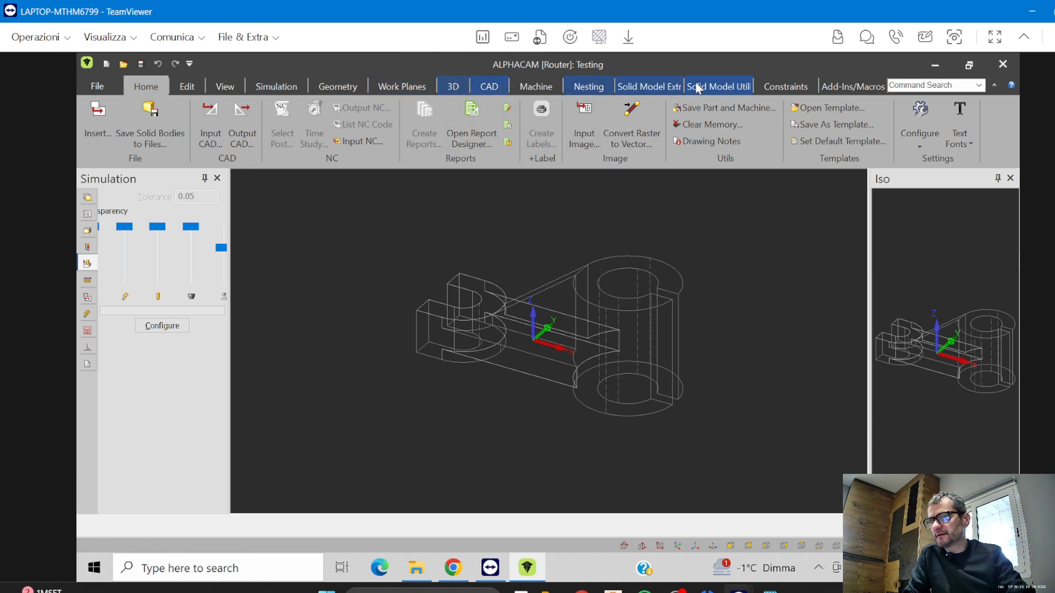
{"action": "left_click", "coordinate": [717, 86]}
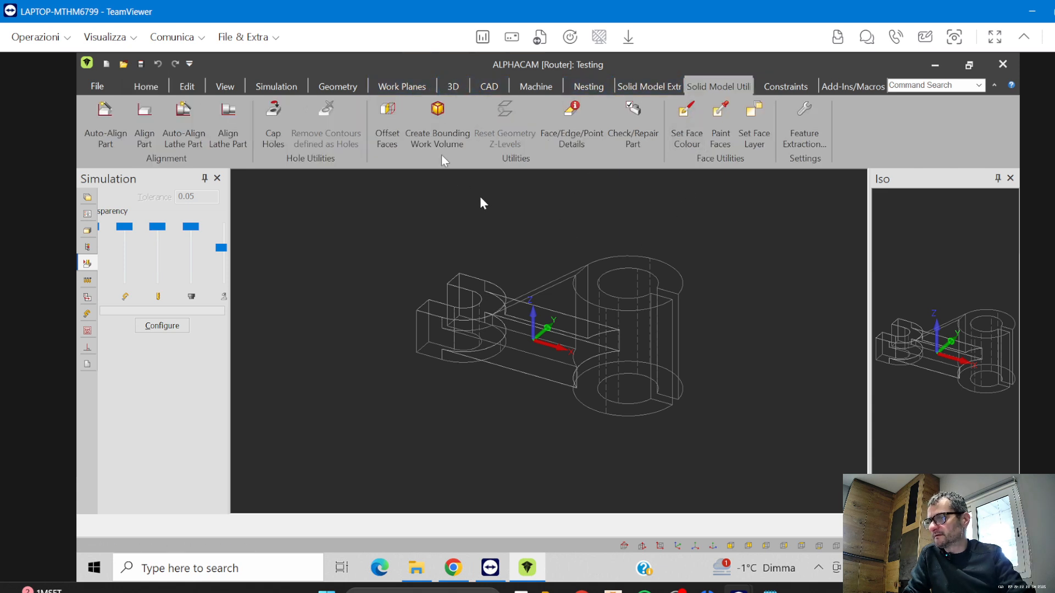
{"action": "left_click", "coordinate": [438, 121]}
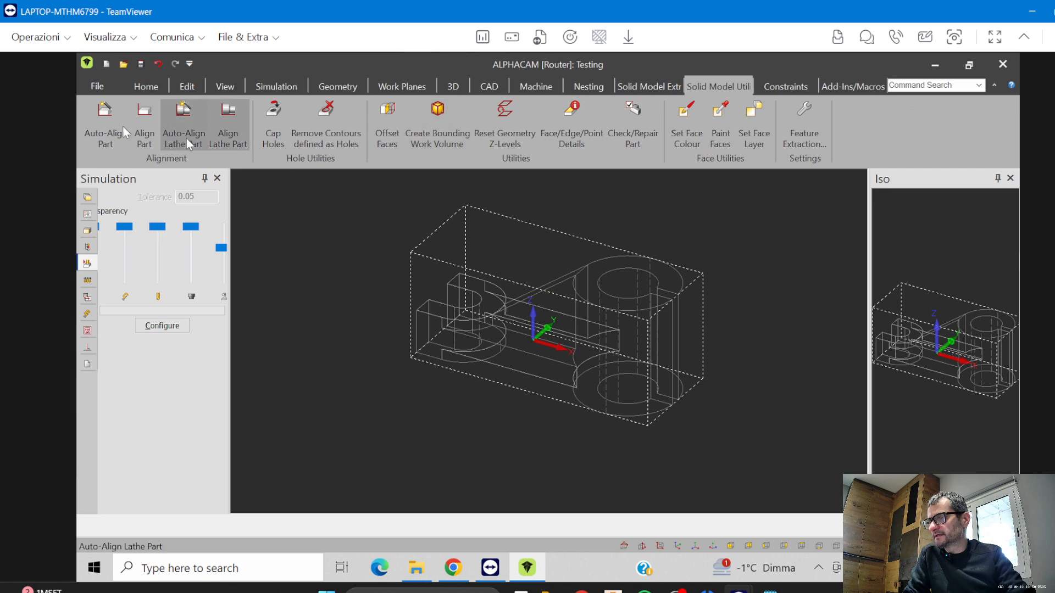
Try Auto-Align Part on the Testing solid, and undo the alignment
{"action": "left_click", "coordinate": [104, 121]}
{"action": "left_click", "coordinate": [444, 324]}
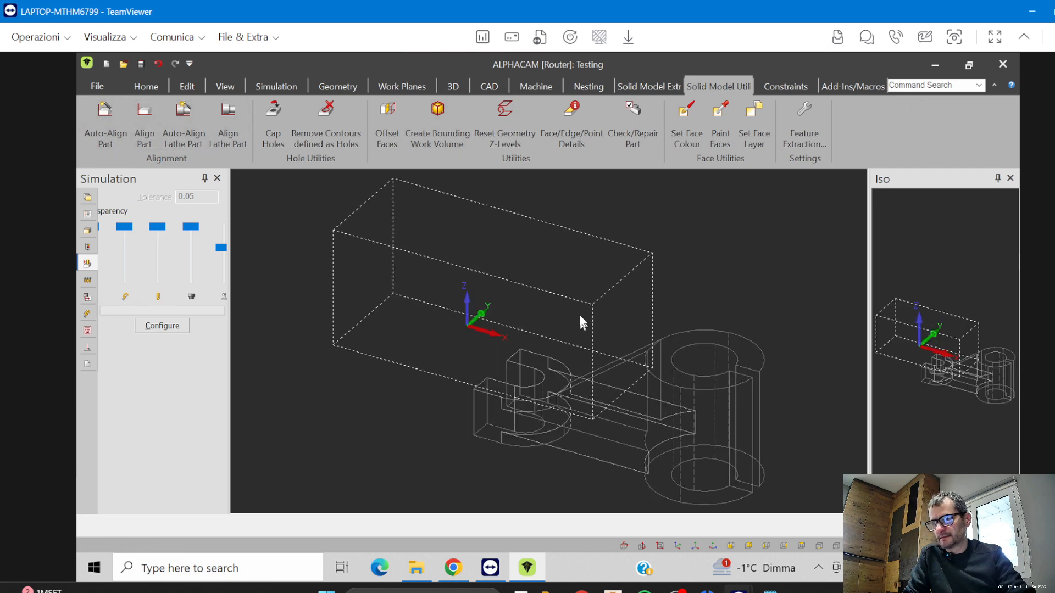
{"action": "middle_click_drag", "start_coordinate": [607, 305], "coordinate": [612, 281]}
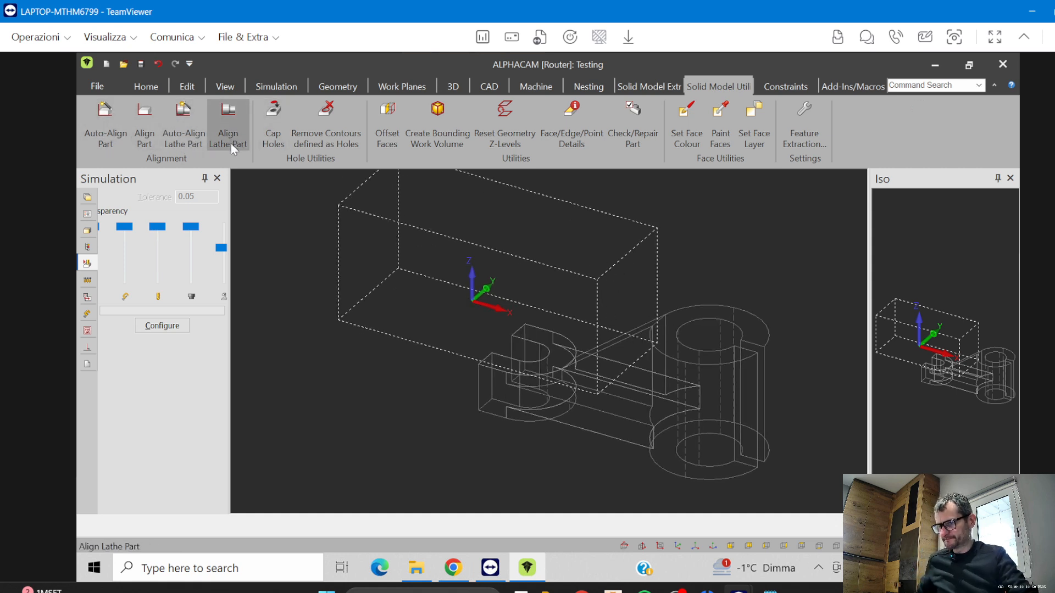
{"action": "key", "text": "ctrl+z"}
{"action": "middle_click_drag", "start_coordinate": [522, 286], "coordinate": [543, 306]}
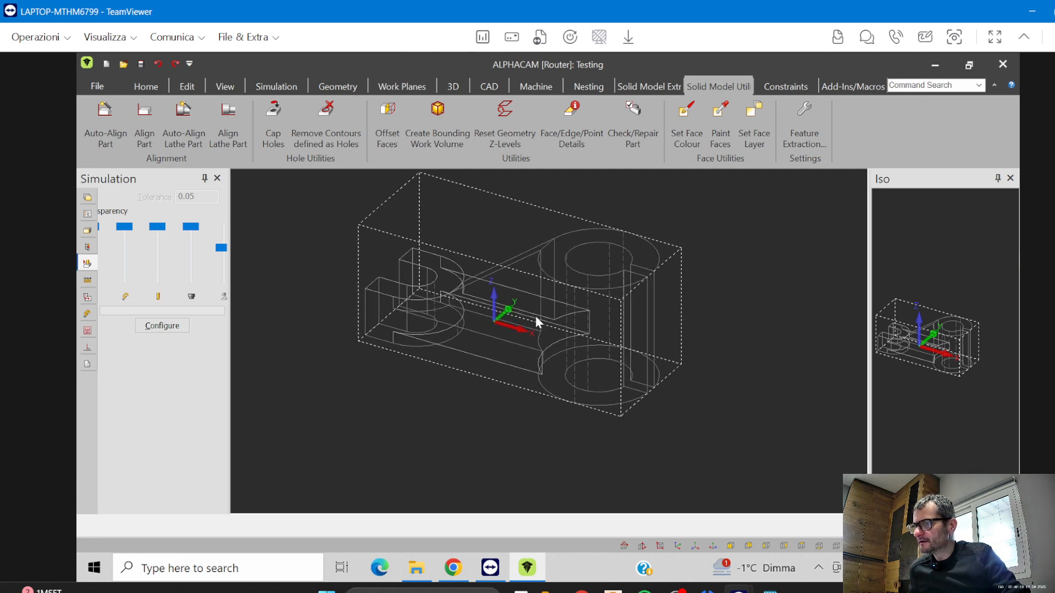
Move the solid and its work volume together from the volume's lower front-left corner to the origin at X 0, Y 0, Z 0
{"action": "middle_click_drag", "start_coordinate": [546, 324], "coordinate": [573, 325]}
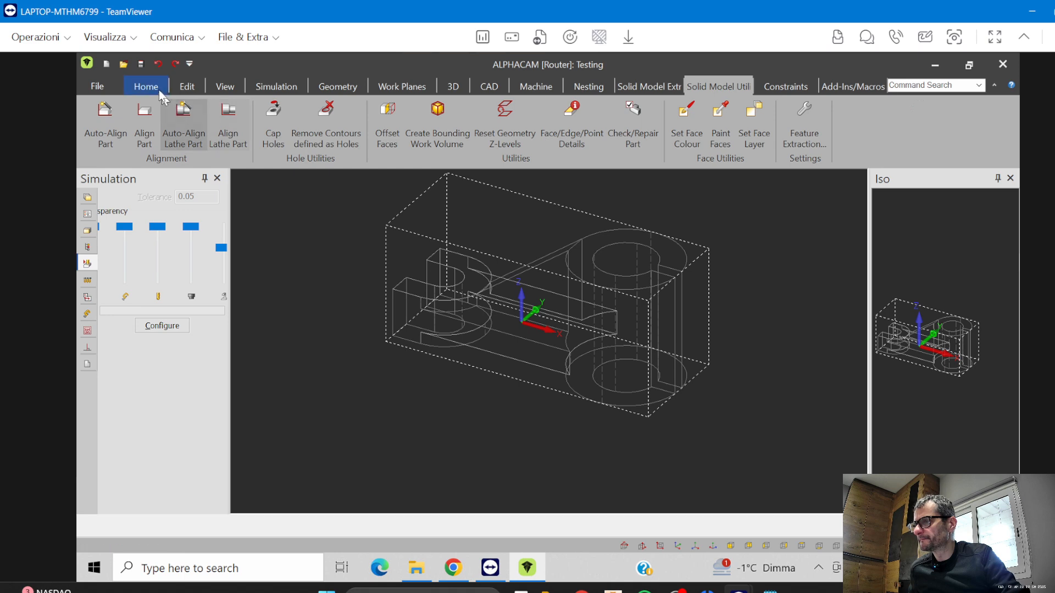
{"action": "left_click", "coordinate": [187, 87]}
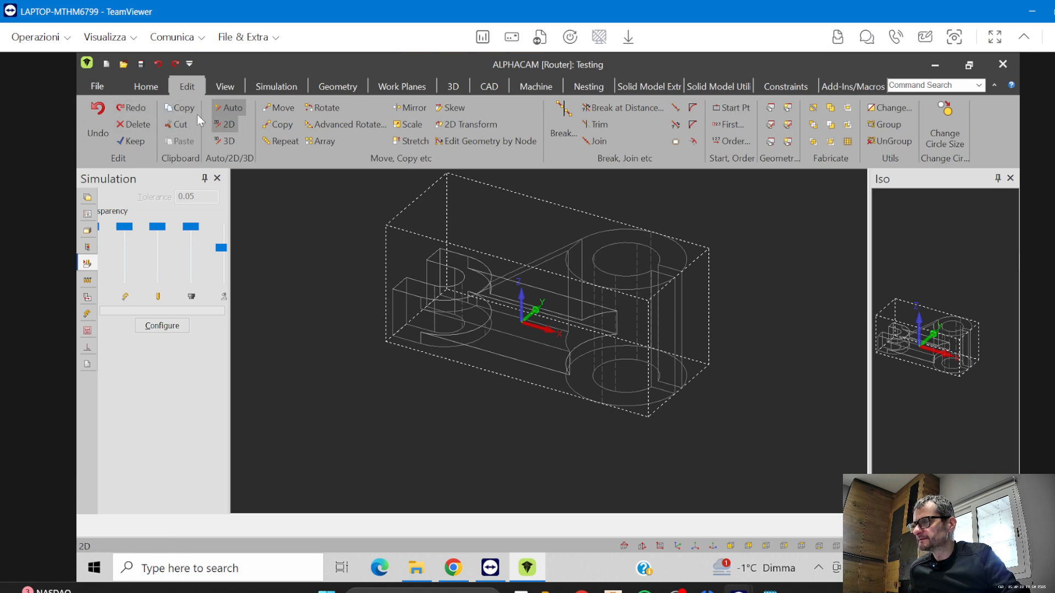
{"action": "left_click", "coordinate": [282, 108]}
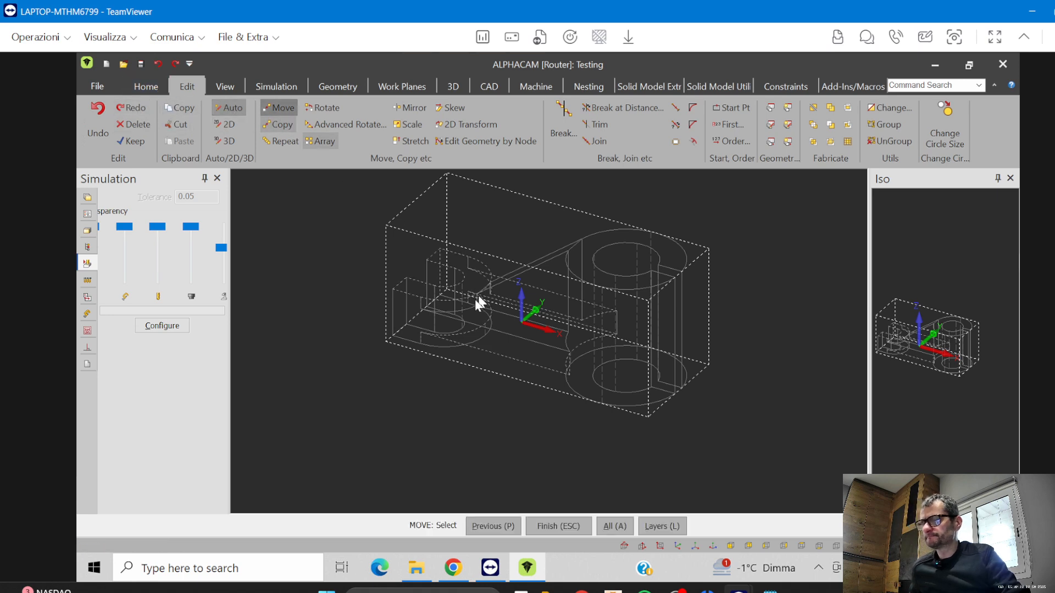
{"action": "scroll", "coordinate": [466, 295], "scroll_direction": "up", "scroll_amount": 3}
{"action": "scroll", "coordinate": [467, 297], "scroll_direction": "down", "scroll_amount": 4}
{"action": "scroll", "coordinate": [467, 298], "scroll_direction": "down", "scroll_amount": 2}
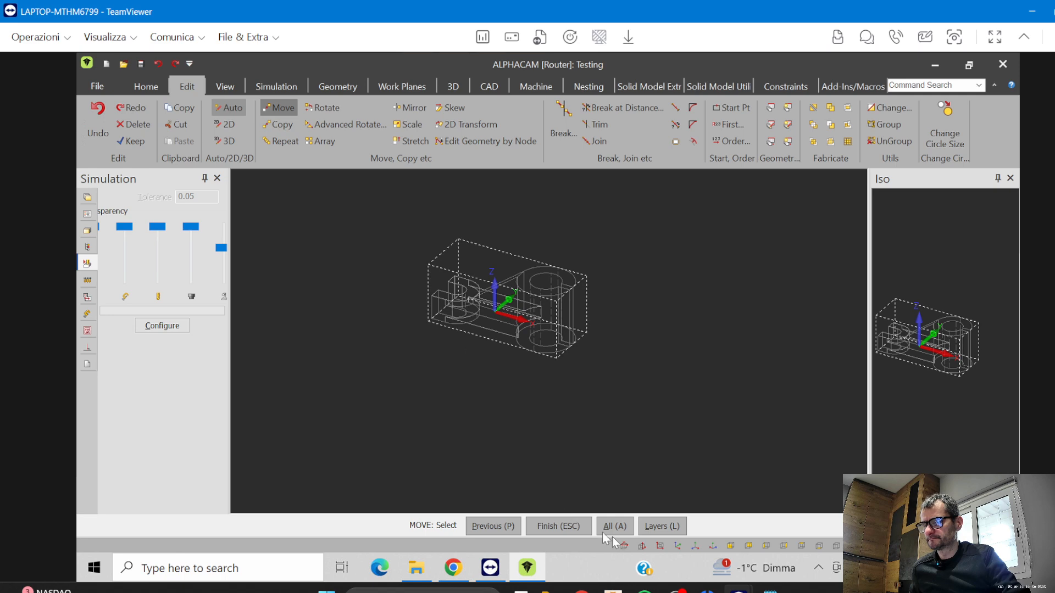
{"action": "left_click", "coordinate": [614, 525]}
{"action": "key", "text": "Escape"}
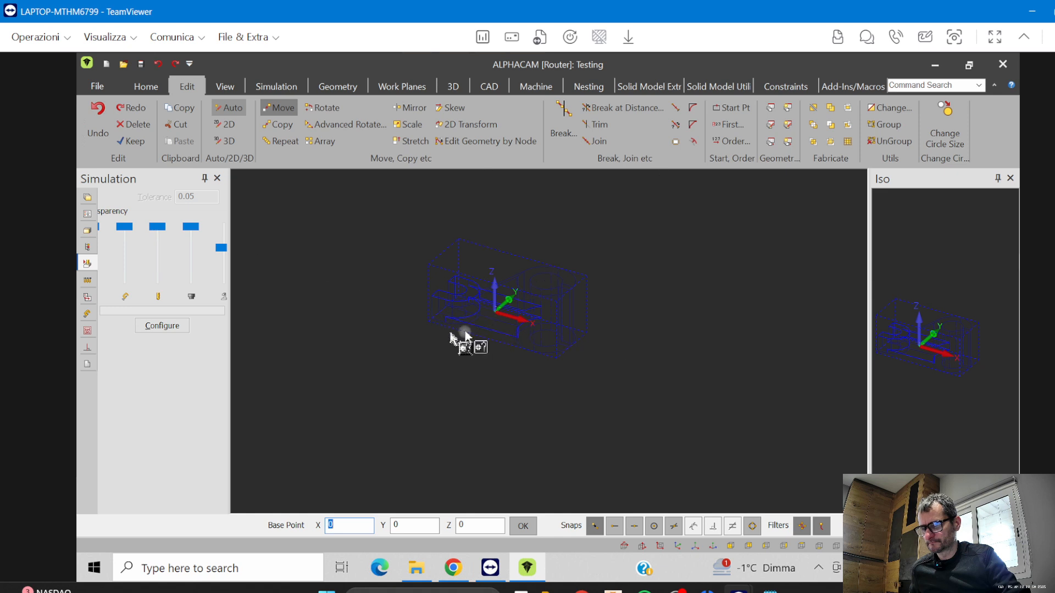
{"action": "scroll", "coordinate": [437, 332], "scroll_direction": "down", "scroll_amount": 4}
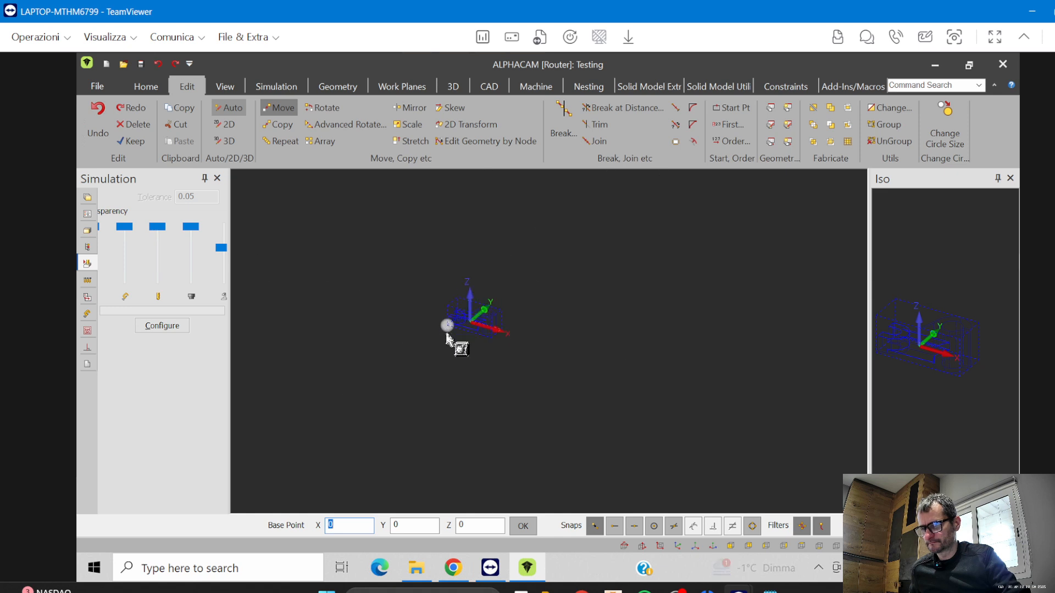
{"action": "scroll", "coordinate": [447, 332], "scroll_direction": "up", "scroll_amount": 4}
{"action": "left_click", "coordinate": [449, 302]}
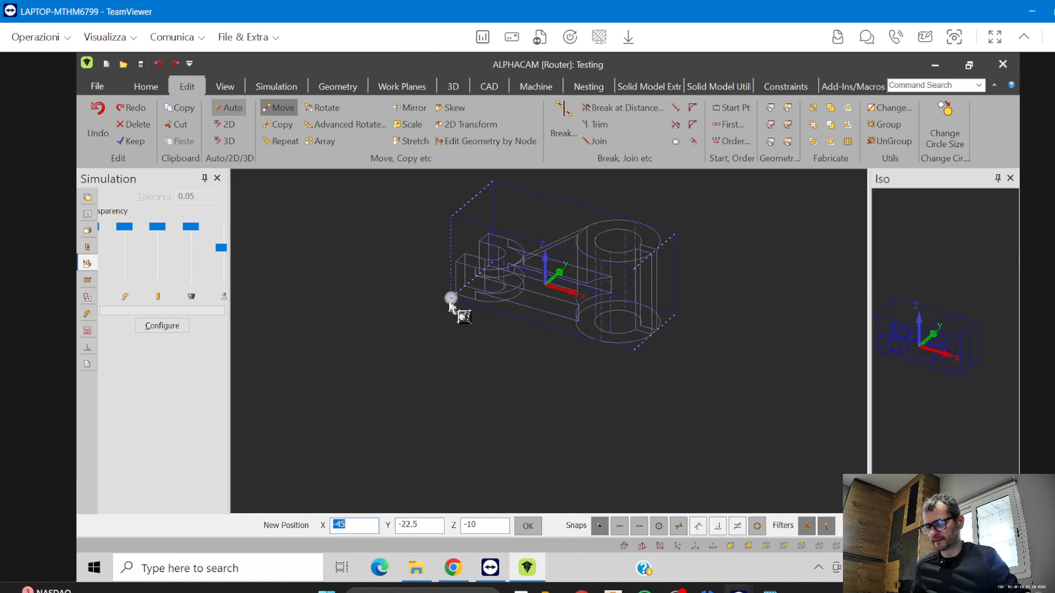
{"action": "type", "text": "0"}
{"action": "key", "text": "Tab"}
{"action": "type", "text": "0"}
{"action": "key", "text": "Tab"}
{"action": "type", "text": "0"}
{"action": "key", "text": "Return"}
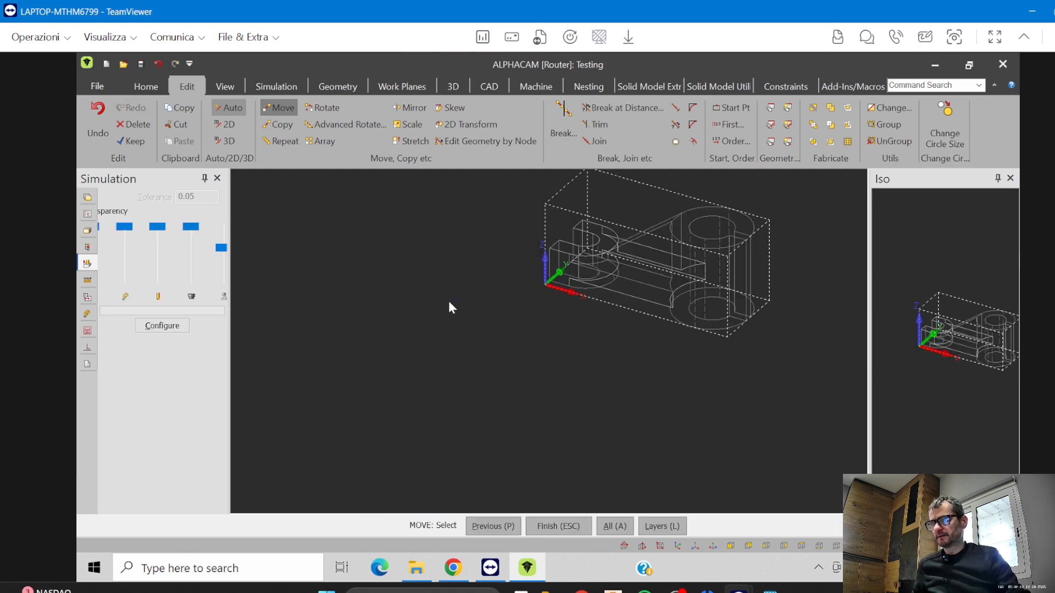
{"action": "key", "text": "Escape"}
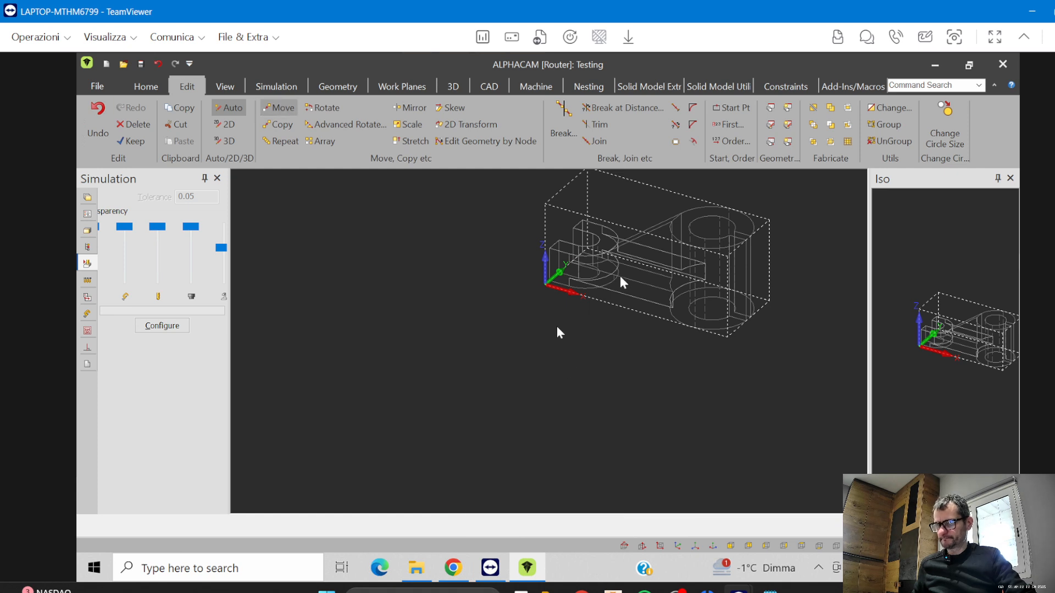
{"action": "middle_click_drag", "start_coordinate": [556, 325], "coordinate": [510, 345]}
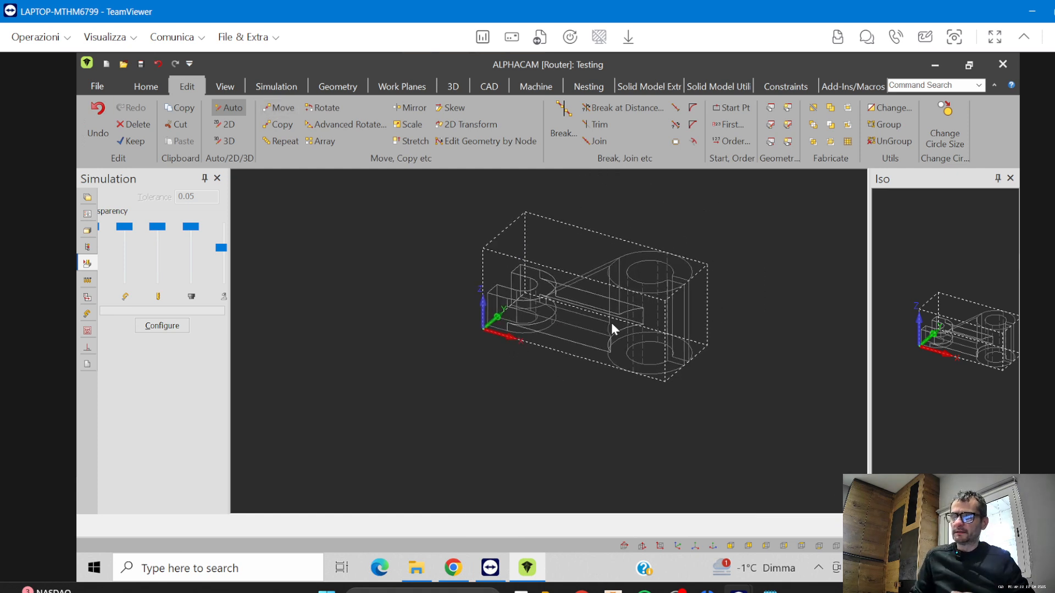